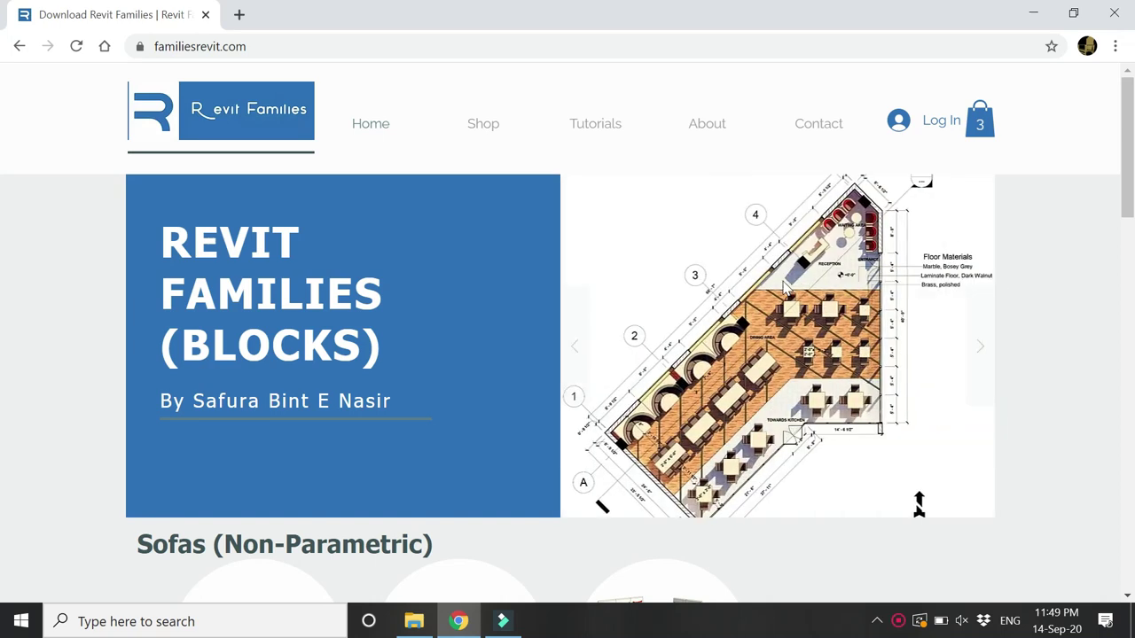
# Step: Scroll up and down through the Revit Families home page
pyautogui.scroll(-3, 696, 320)
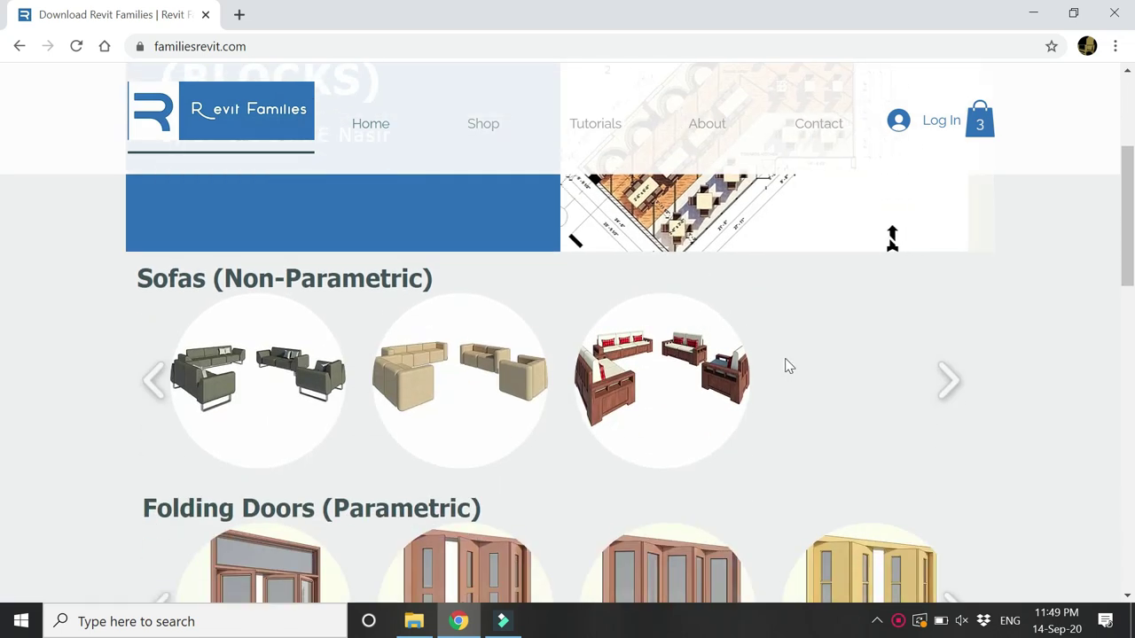
pyautogui.scroll(-2, 810, 369)
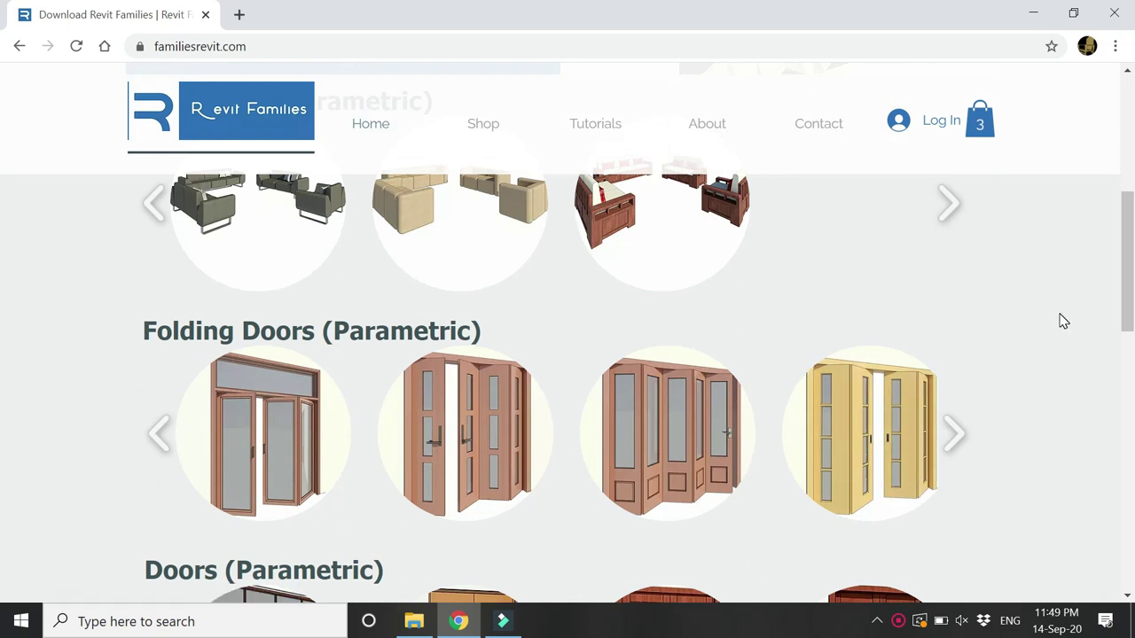
pyautogui.scroll(-4, 1063, 321)
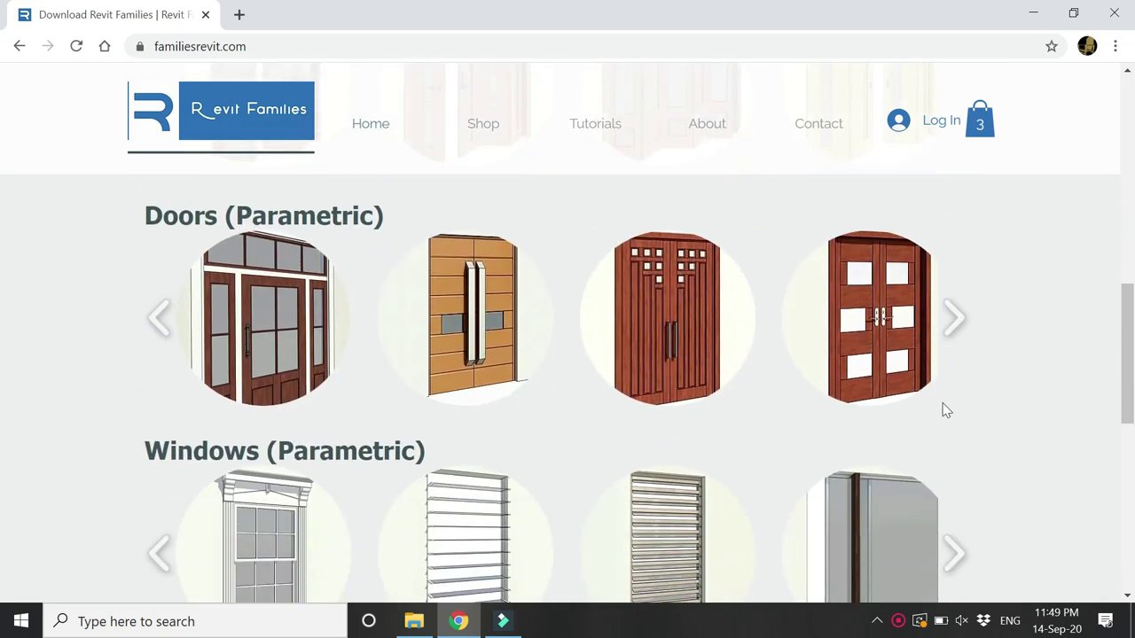
pyautogui.scroll(-1, 946, 410)
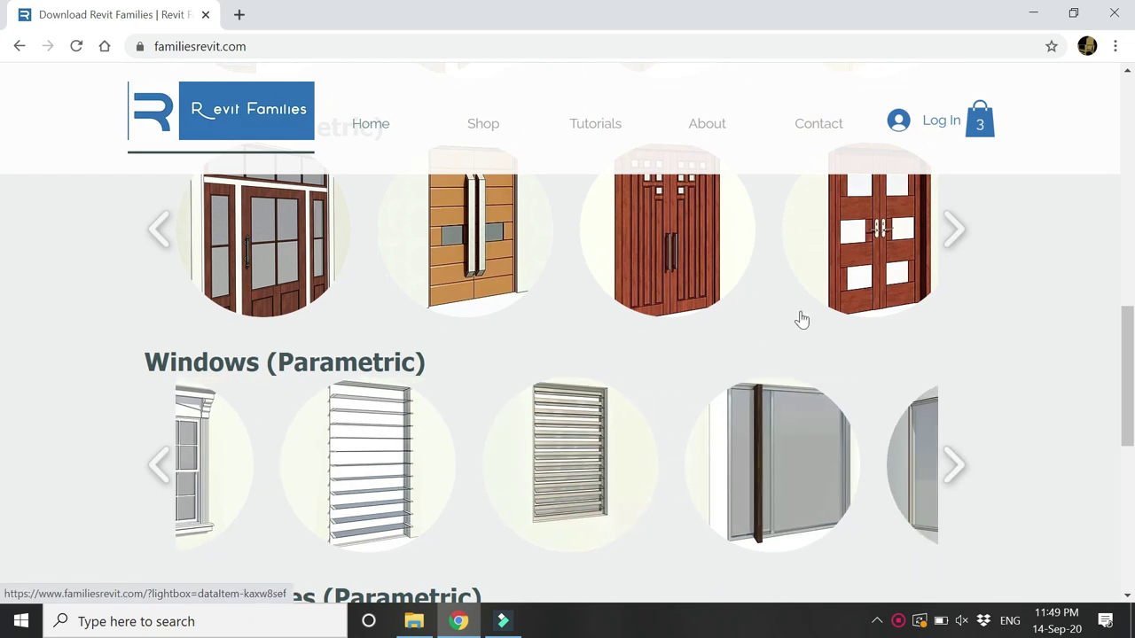
pyautogui.scroll(-2, 943, 347)
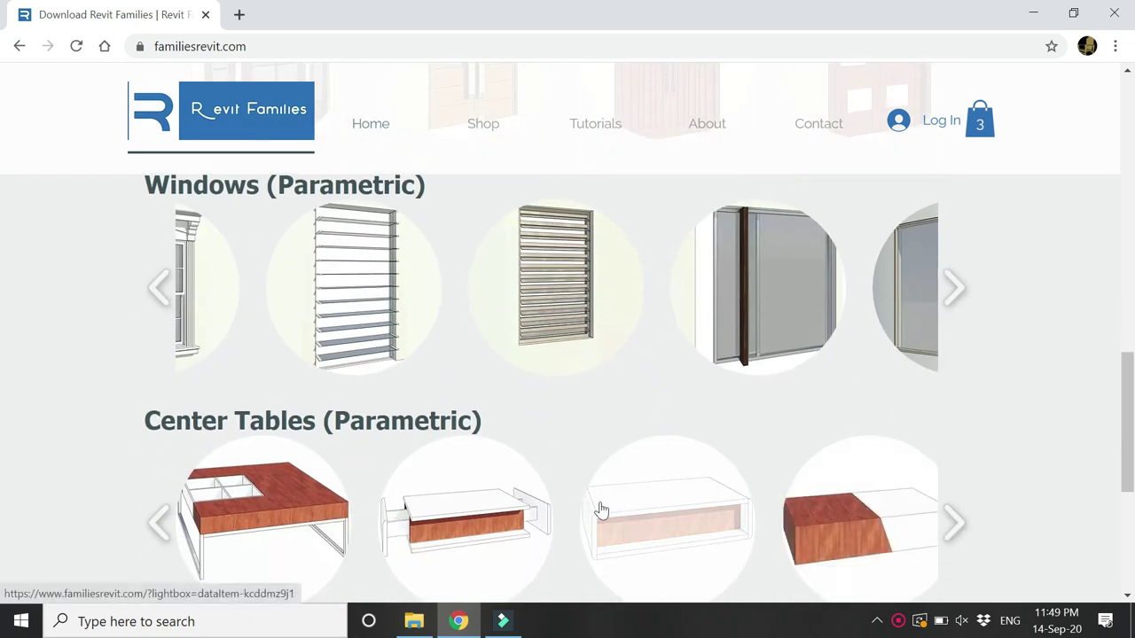
pyautogui.scroll(1, 317, 484)
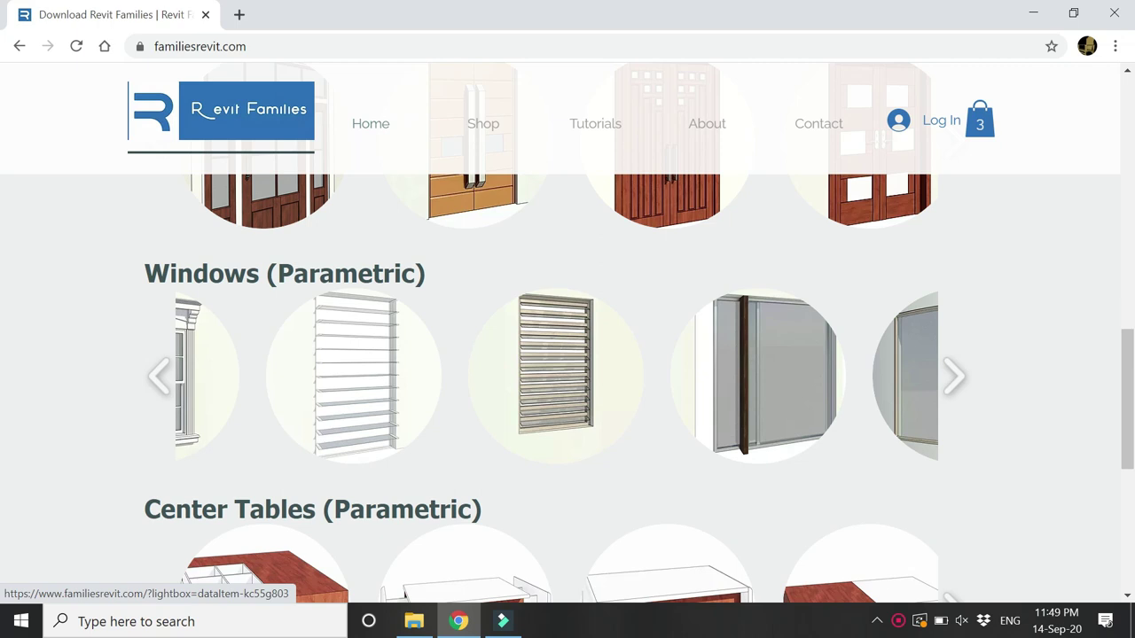
pyautogui.scroll(3, 380, 288)
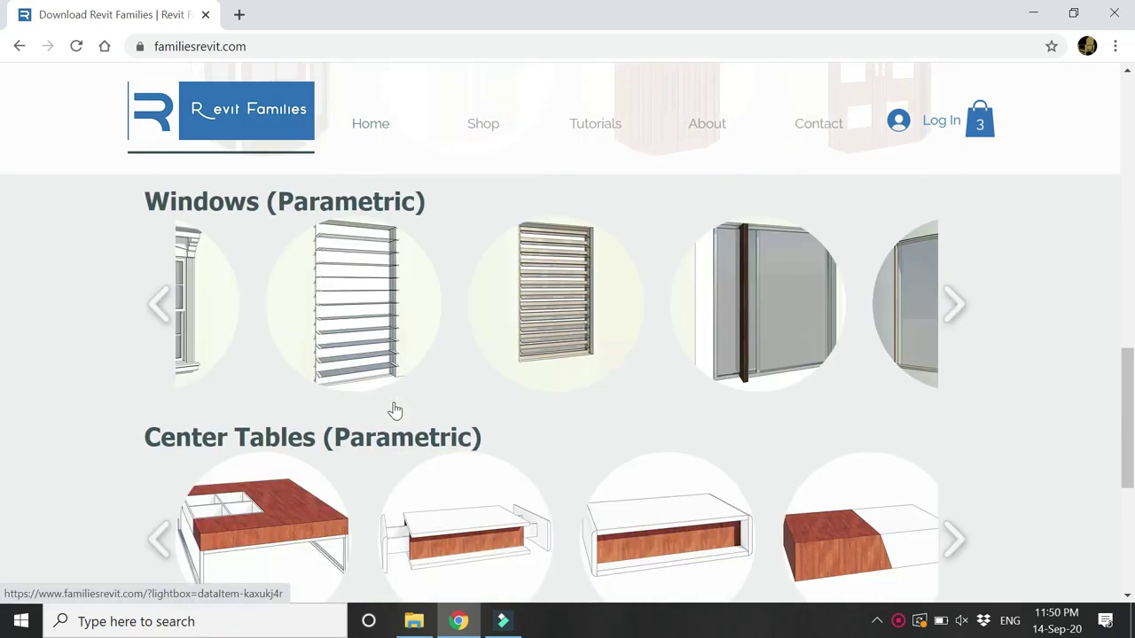
pyautogui.scroll(-4, 403, 415)
pyautogui.scroll(6, 299, 500)
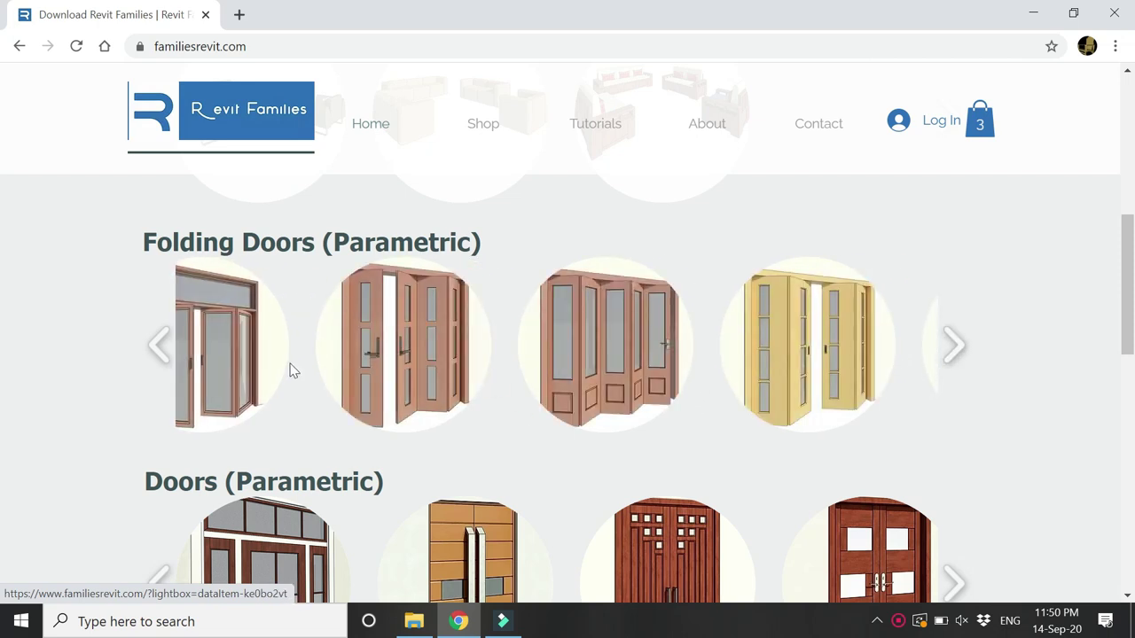
pyautogui.scroll(1, 289, 372)
pyautogui.scroll(2, 295, 380)
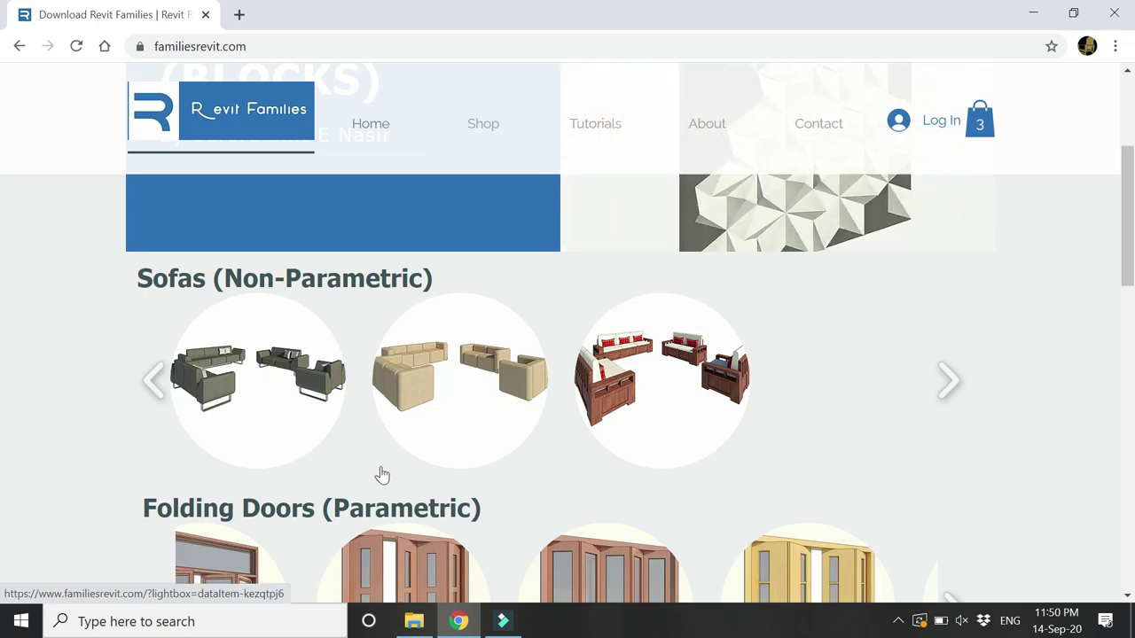
# Step: Go to the Tutorials page and browse its videos
pyautogui.click(592, 132)
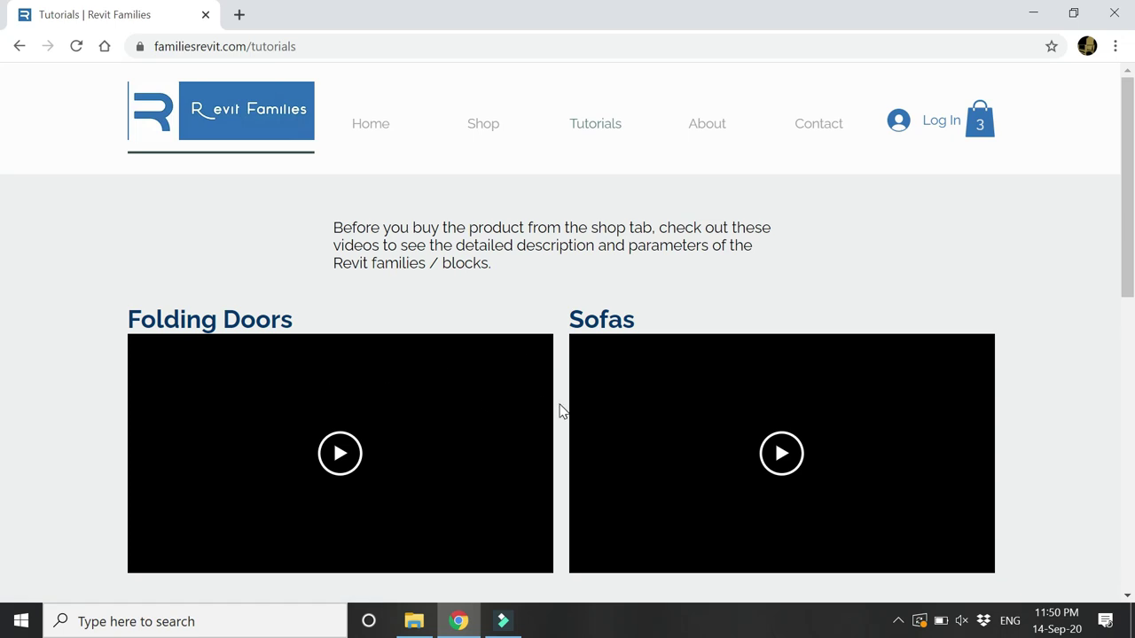
pyautogui.scroll(-4, 434, 443)
pyautogui.scroll(-4, 700, 411)
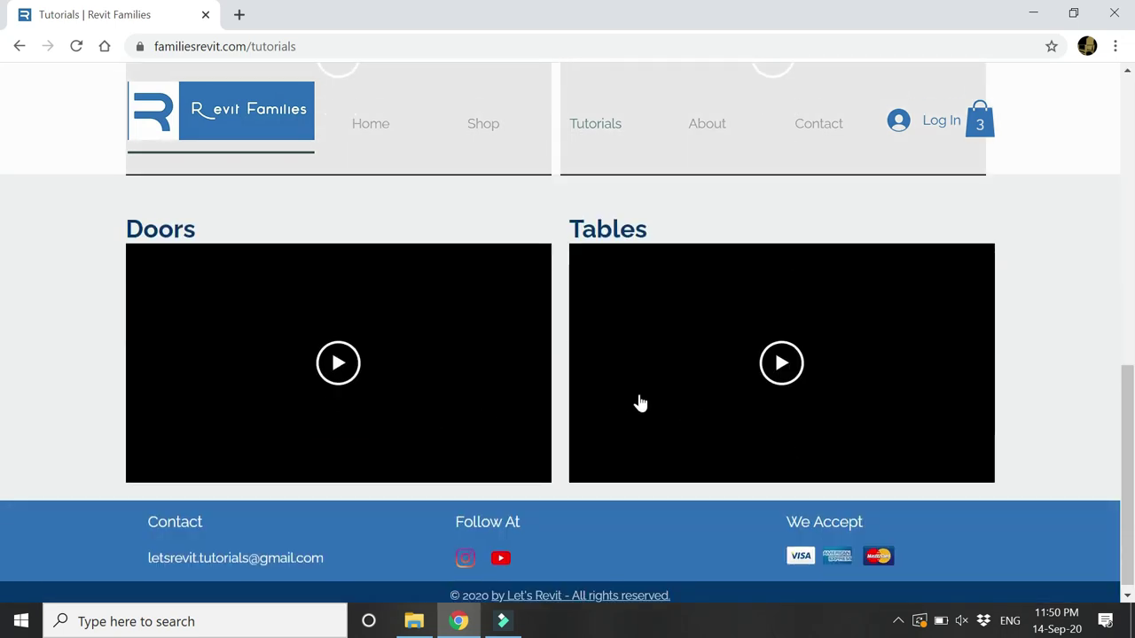
pyautogui.scroll(10, 640, 403)
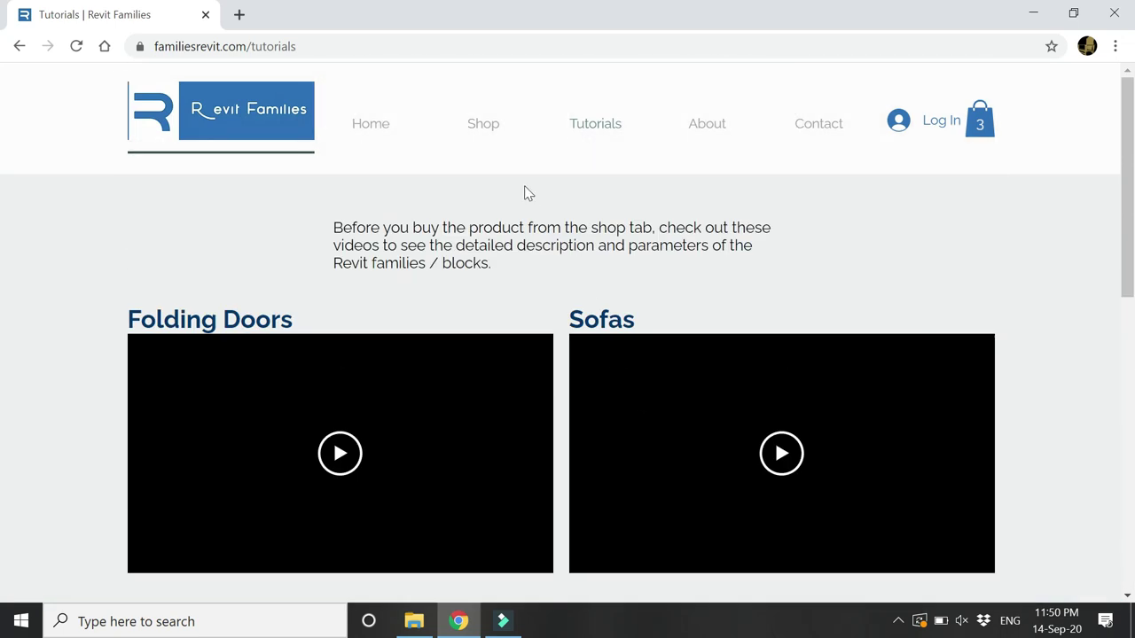
# Step: Open the Shop page with the Sofas Design, Folding Doors and Columns families
pyautogui.click(474, 130)
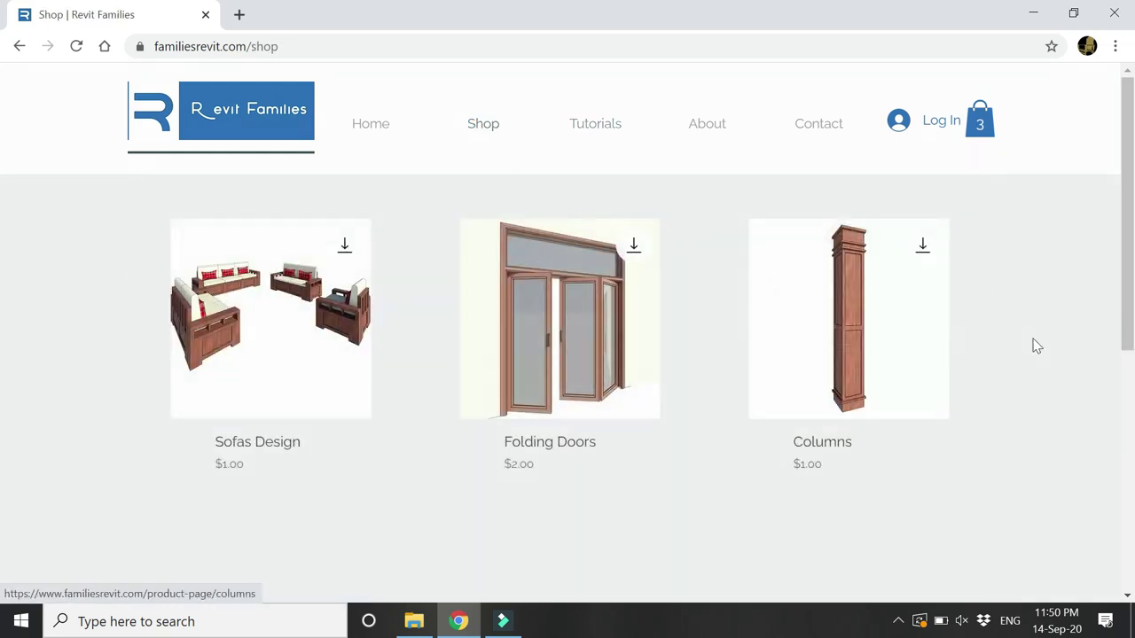
pyautogui.scroll(-4, 1034, 344)
pyautogui.scroll(4, 593, 392)
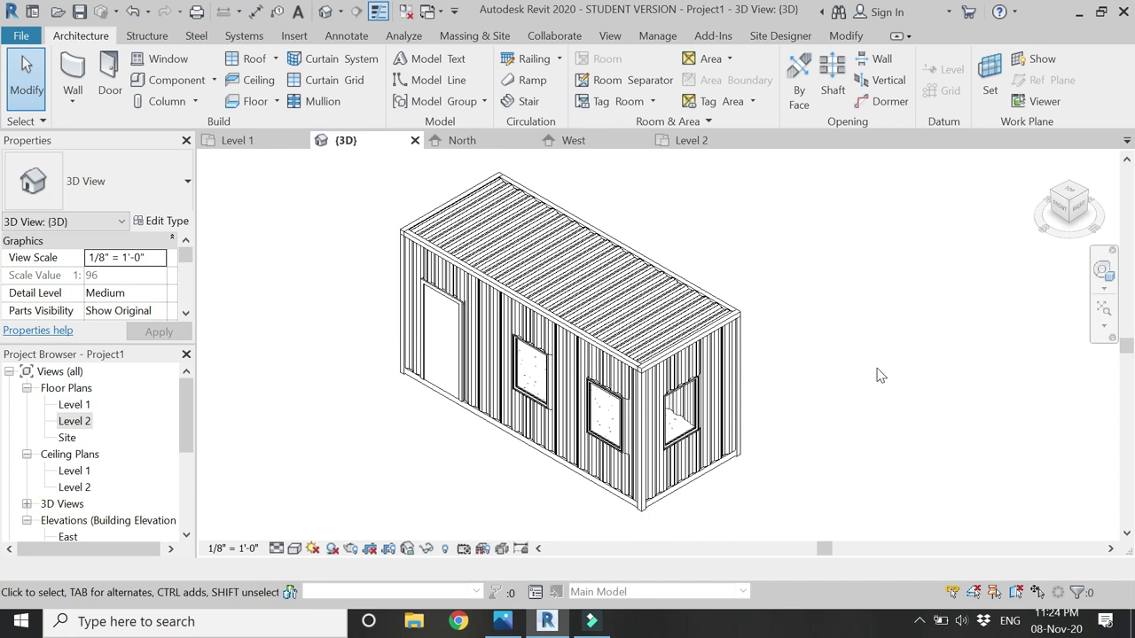
pyautogui.scroll(-1, 878, 375)
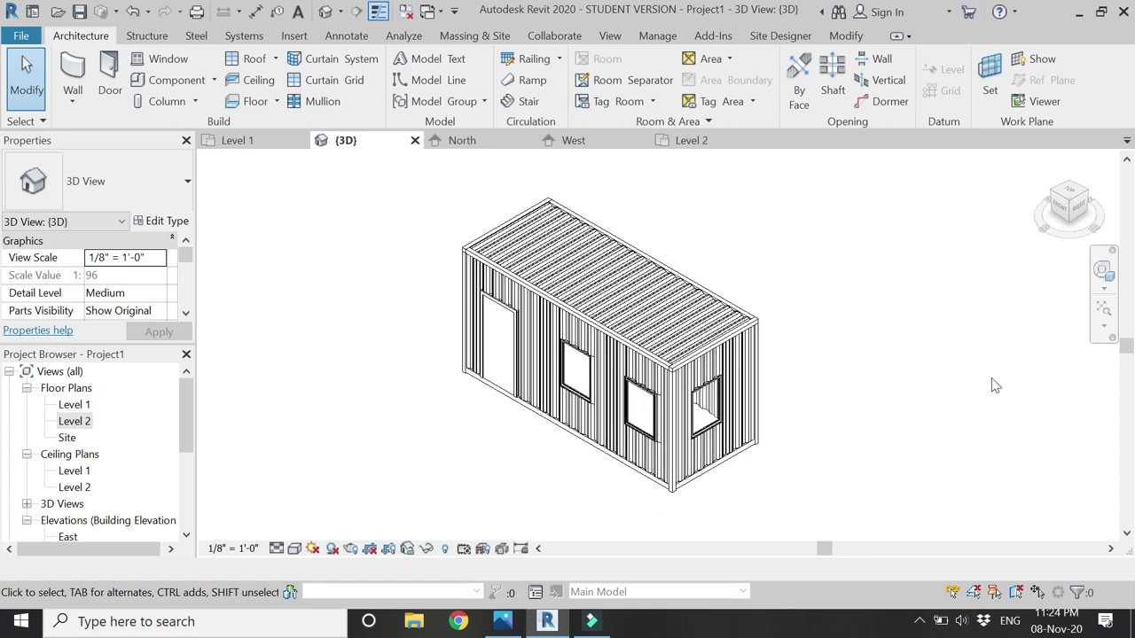
pyautogui.click(1102, 269)
pyautogui.moveTo(532, 330); pyautogui.dragTo(543, 370)
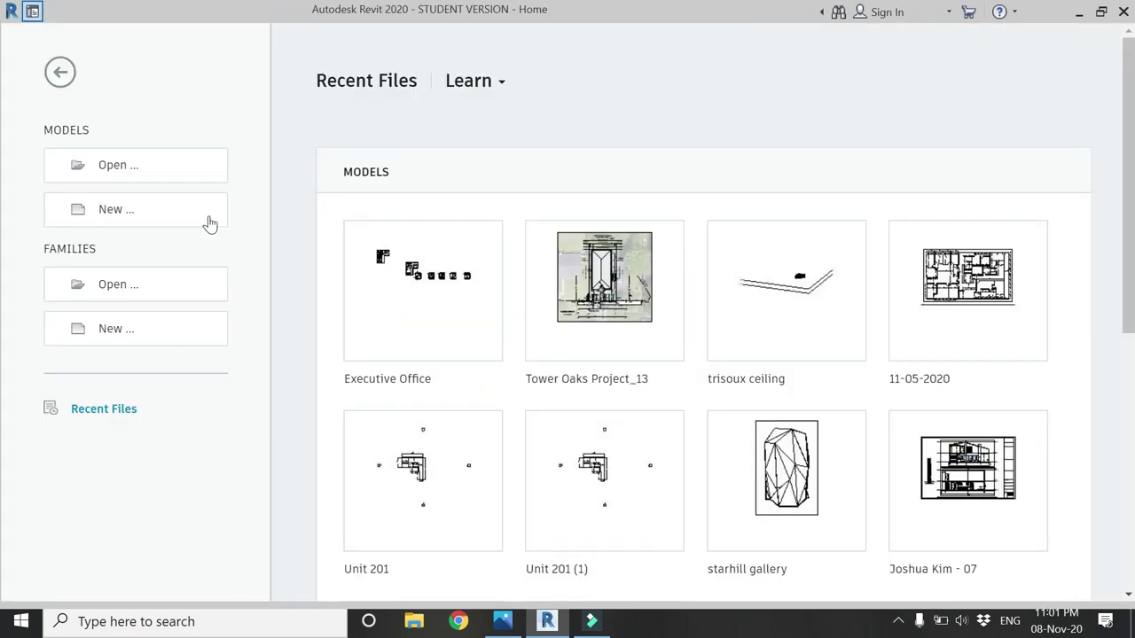
# Step: Start a new project from the Architectural Template
pyautogui.click(207, 218)
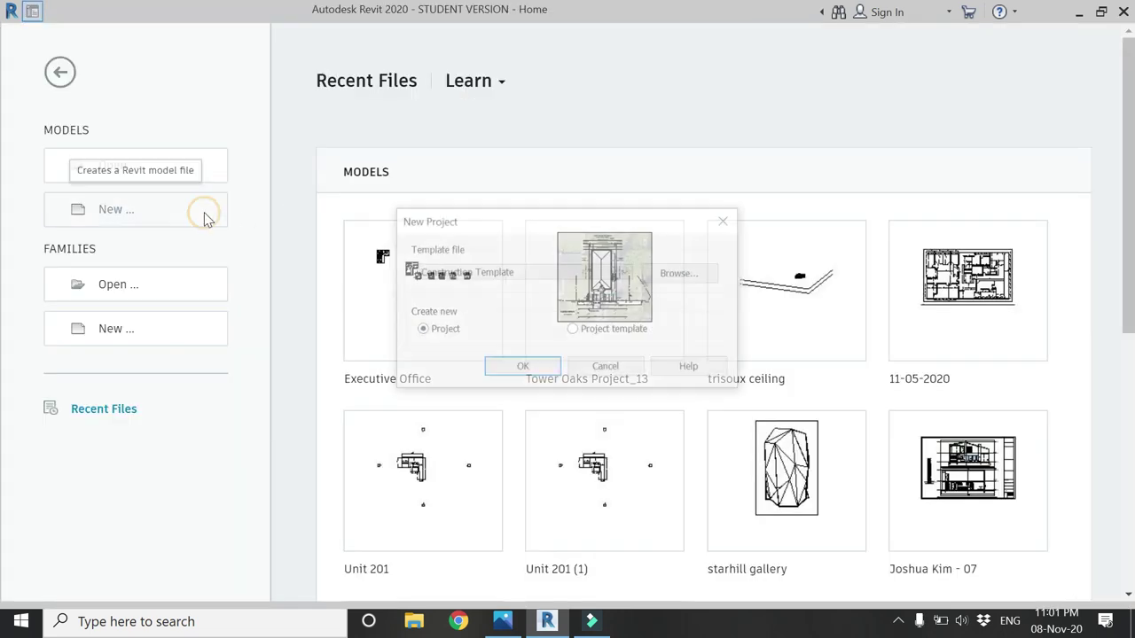
pyautogui.click(486, 271)
pyautogui.click(461, 319)
pyautogui.click(497, 271)
pyautogui.click(483, 308)
pyautogui.click(514, 368)
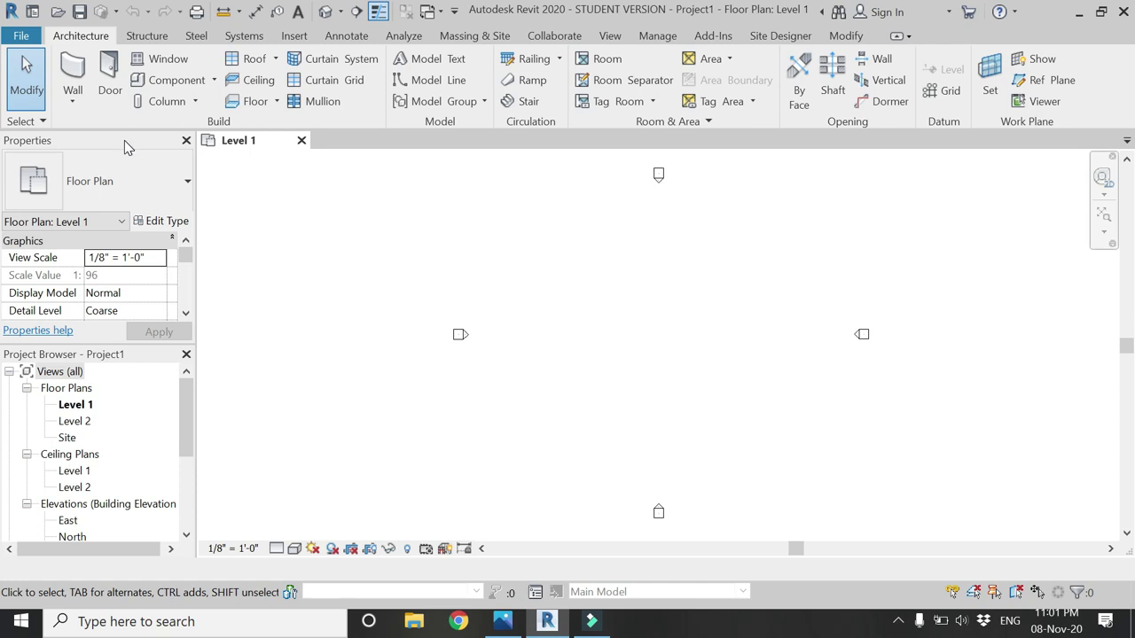
# Step: Duplicate the wall type as 'Container Wall' with a 0' 1 147/256" structure layer
pyautogui.click(78, 71)
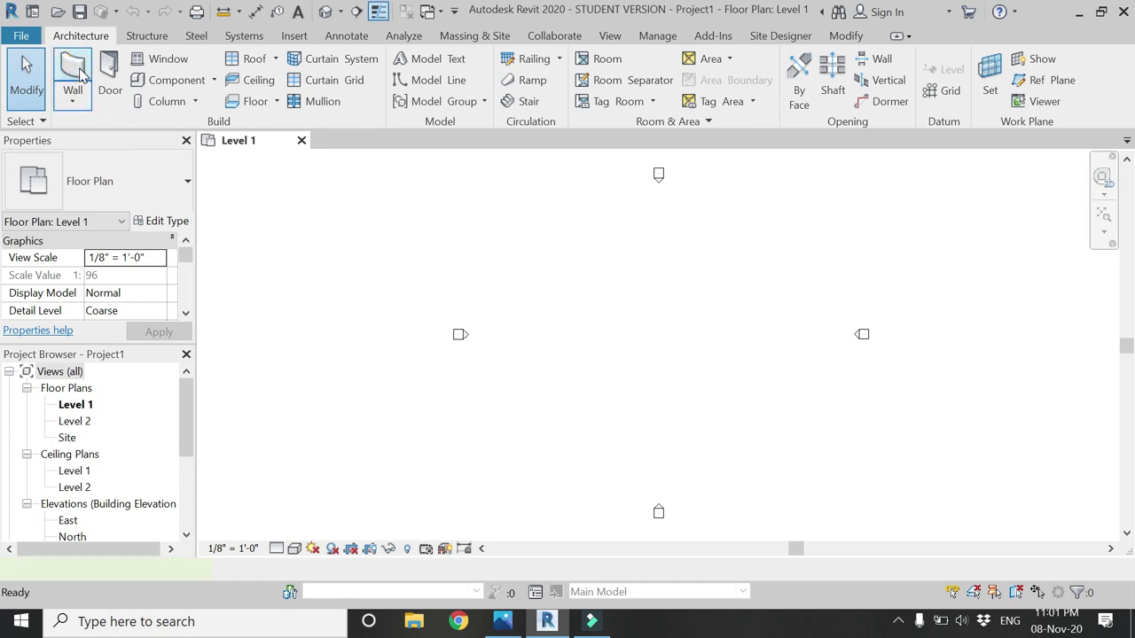
pyautogui.click(163, 222)
pyautogui.click(848, 75)
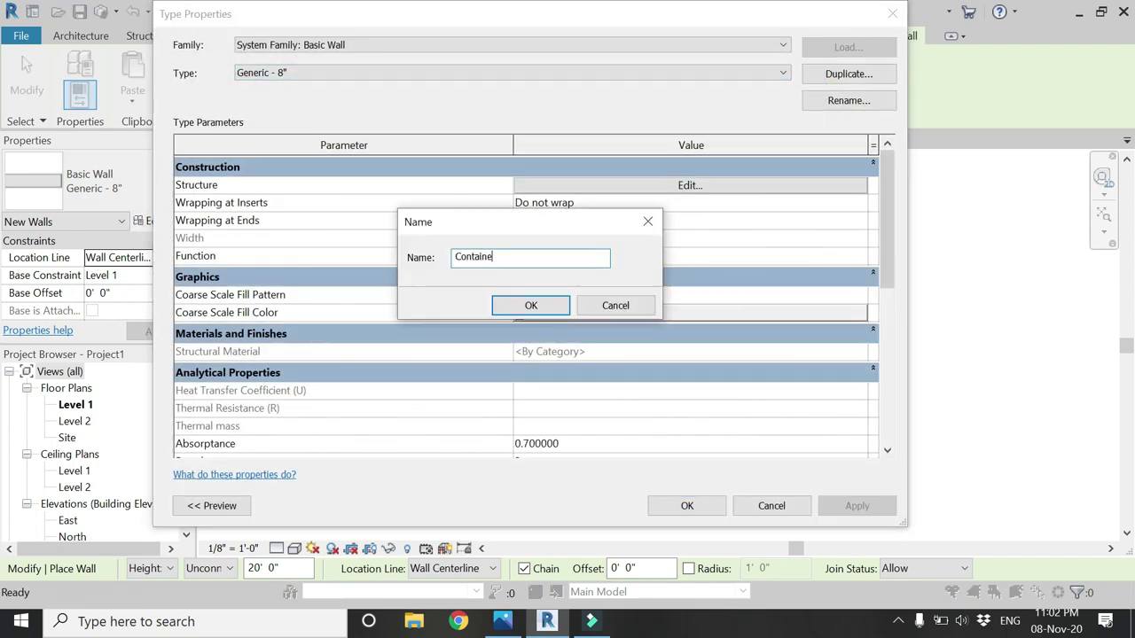
pyautogui.write('Container Wall')
pyautogui.press('Return')
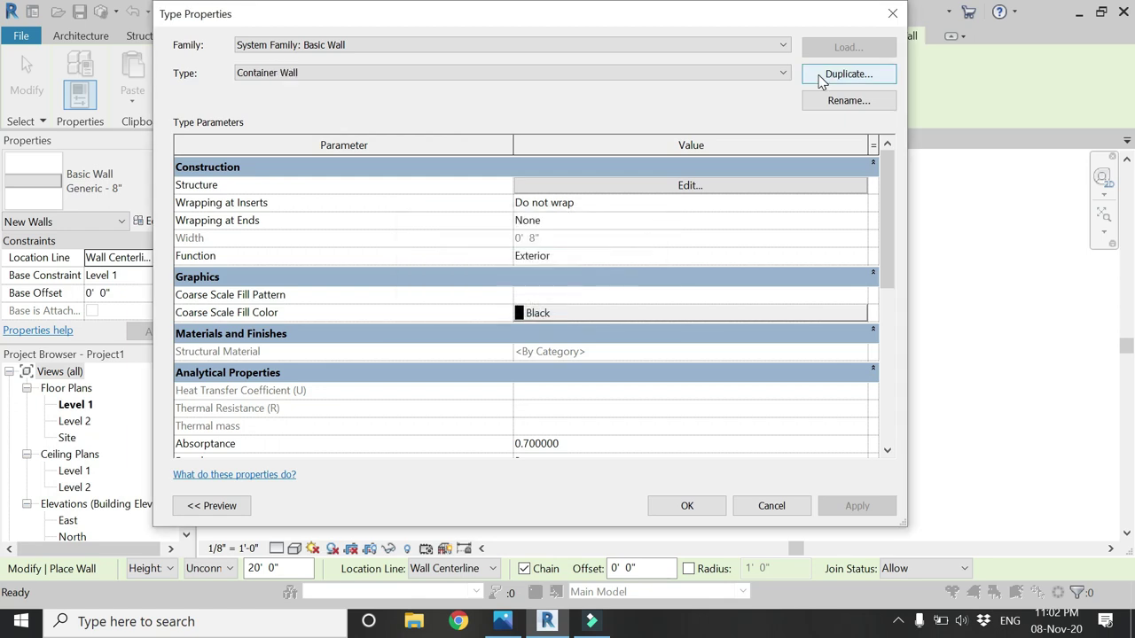
pyautogui.click(770, 185)
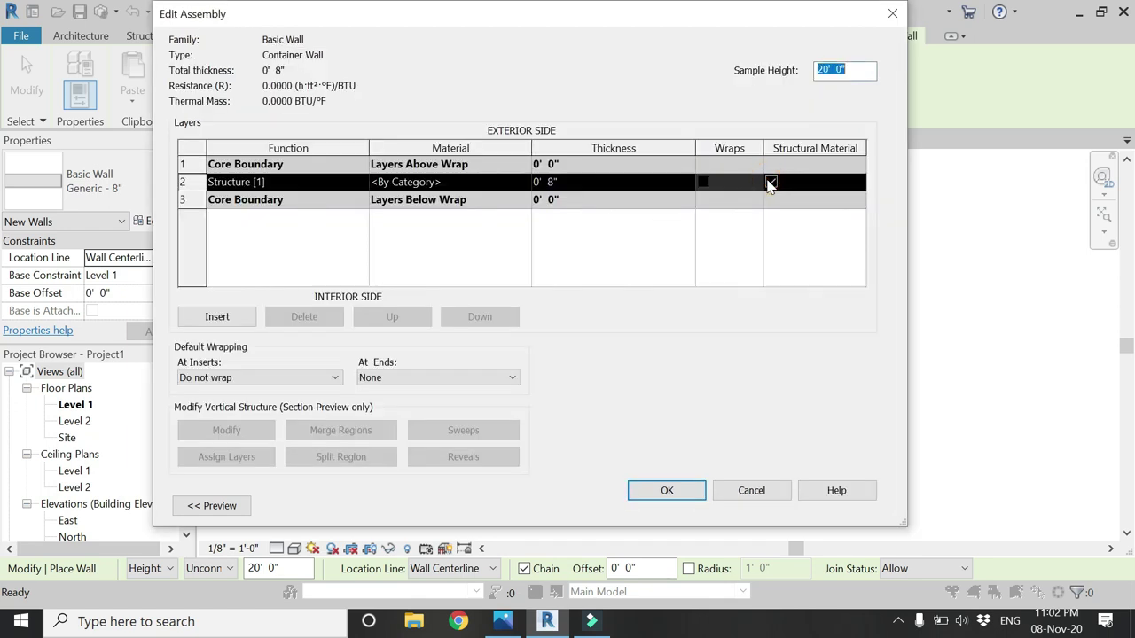
pyautogui.click(575, 182)
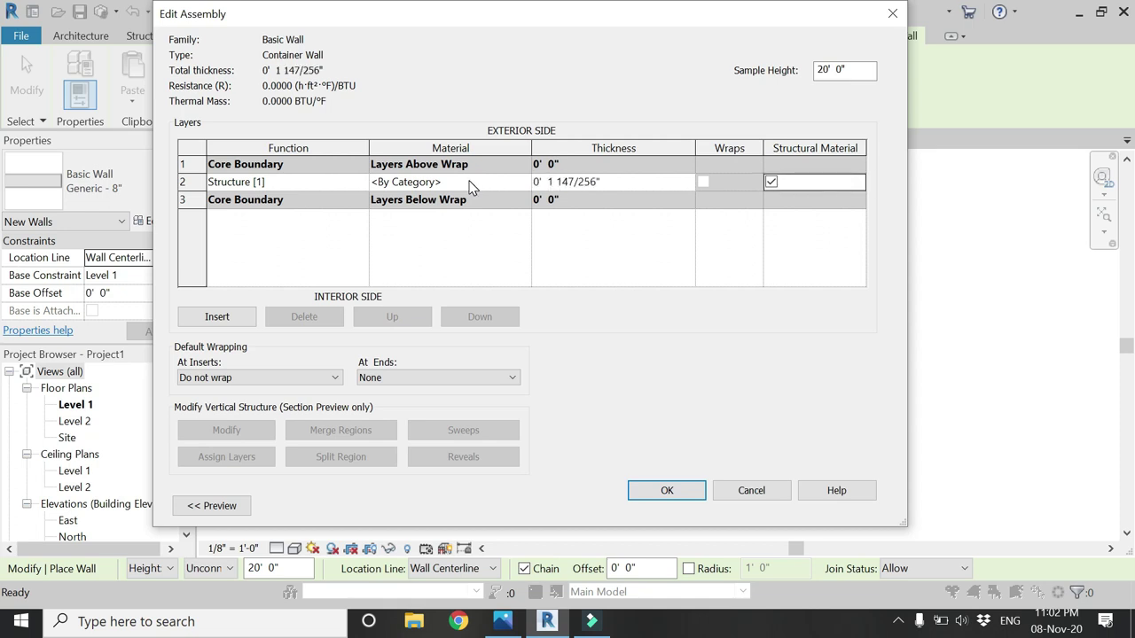
pyautogui.click(672, 492)
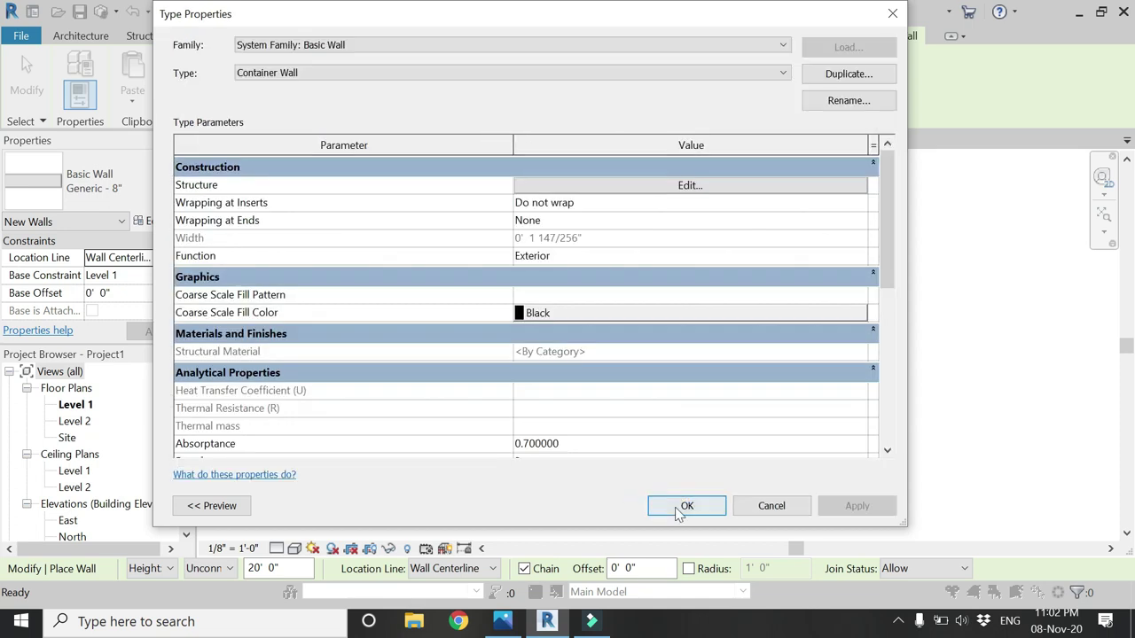
pyautogui.click(683, 506)
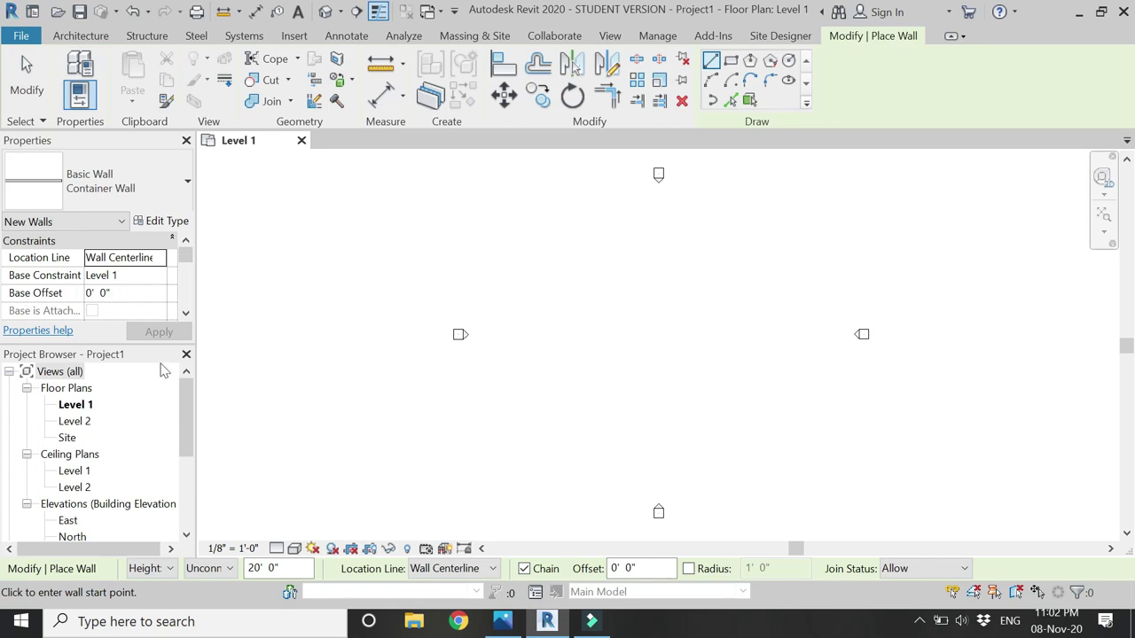
# Step: Set the new walls' top constraint up to Level 2
pyautogui.scroll(-1, 144, 290)
pyautogui.scroll(-1, 157, 310)
pyautogui.click(159, 257)
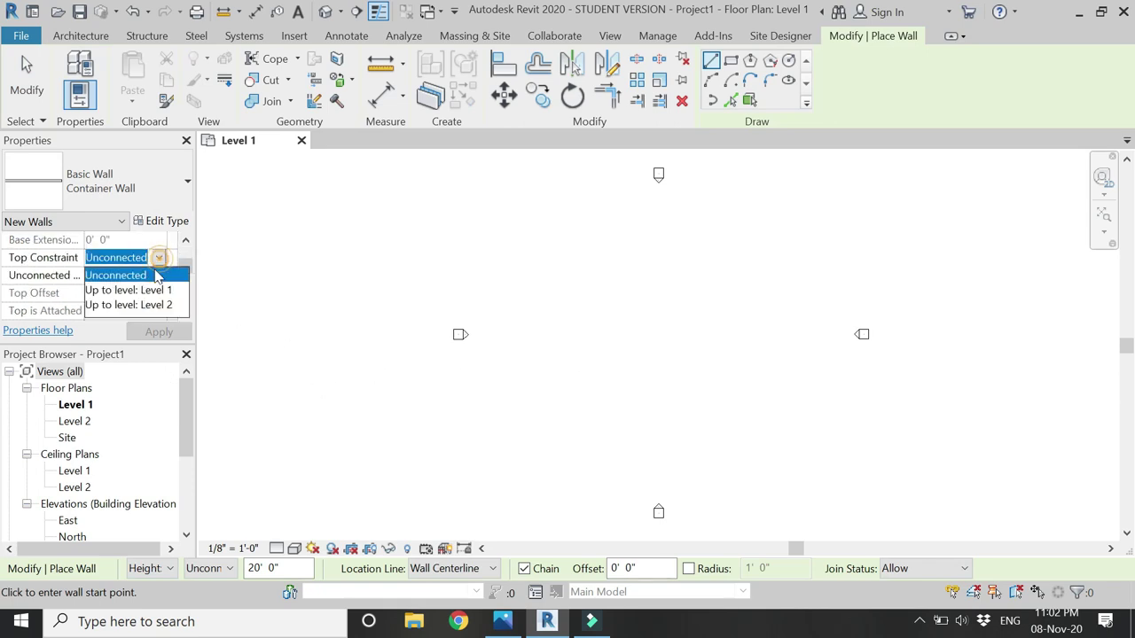
pyautogui.click(130, 305)
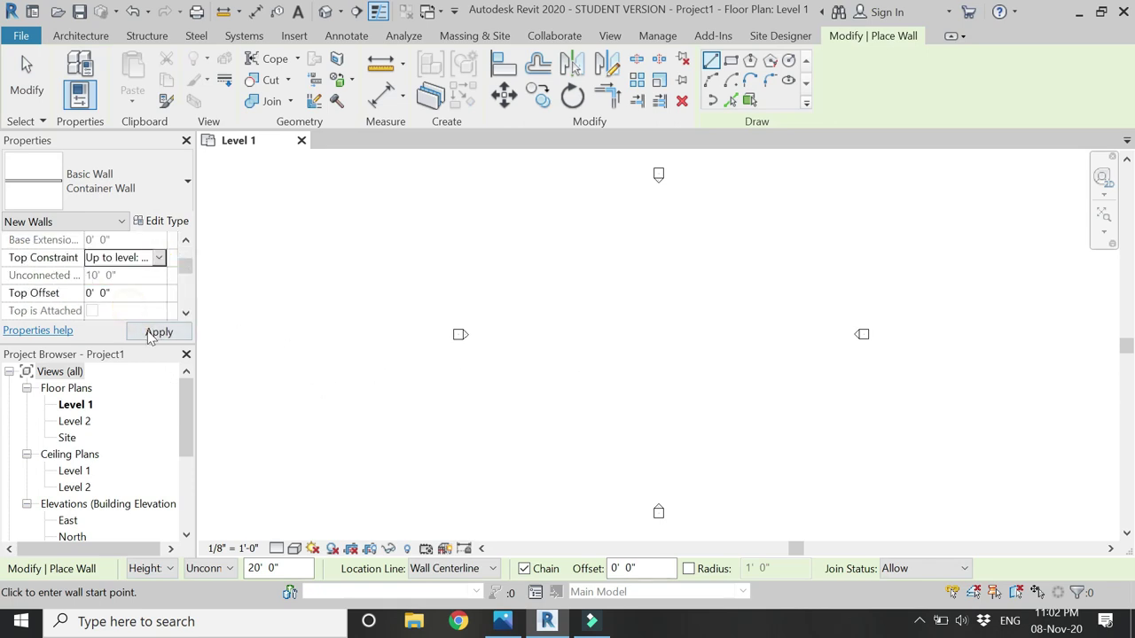
# Step: Draw a closed 20' by 8' rectangle of Container Walls
pyautogui.click(559, 380)
pyautogui.write('2')
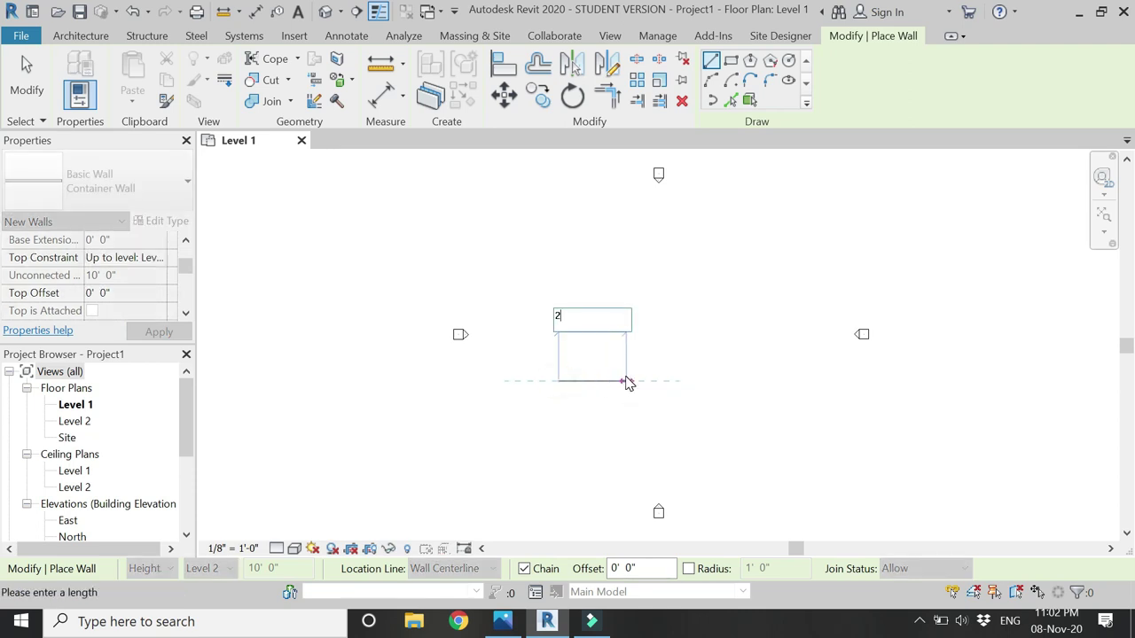
pyautogui.write("0'")
pyautogui.press('Return')
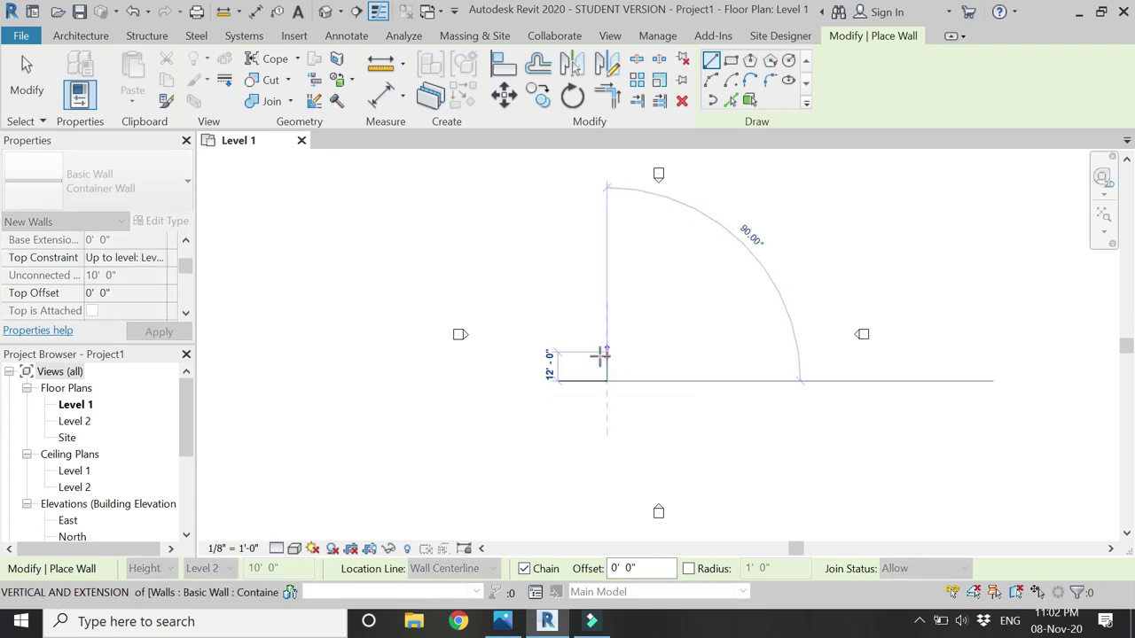
pyautogui.write('8')
pyautogui.press('Return')
pyautogui.scroll(2, 546, 371)
pyautogui.click(522, 371)
pyautogui.click(522, 422)
pyautogui.press('Escape')
pyautogui.press('Escape')
pyautogui.scroll(2, 457, 430)
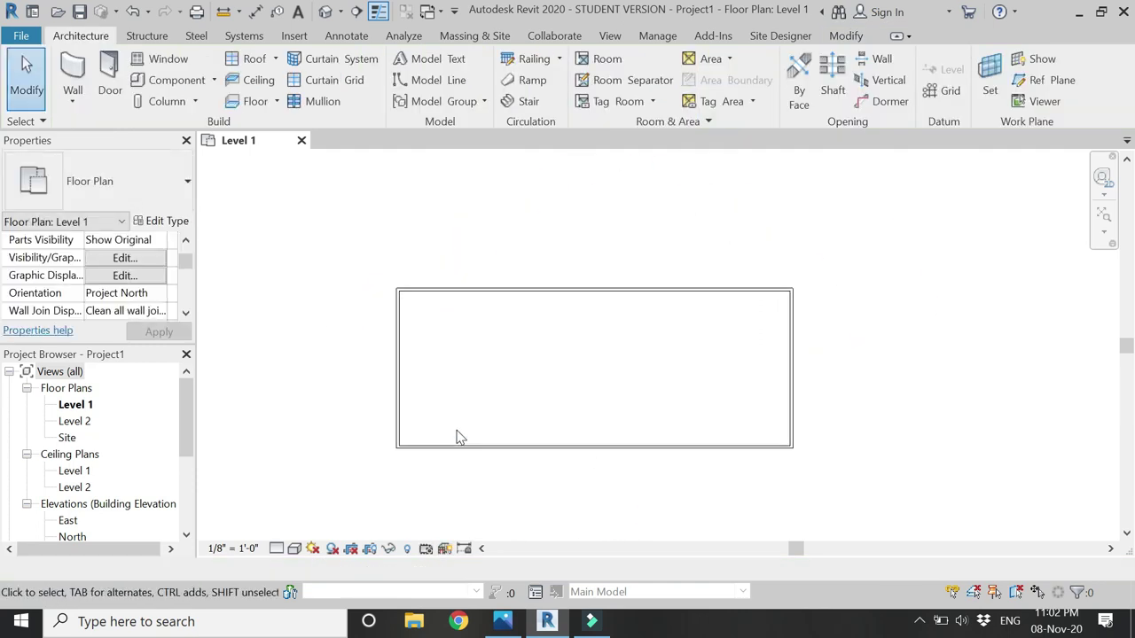
# Step: Create a 4"x4" architectural column type with Depth and Width of 4"
pyautogui.click(195, 102)
pyautogui.click(203, 162)
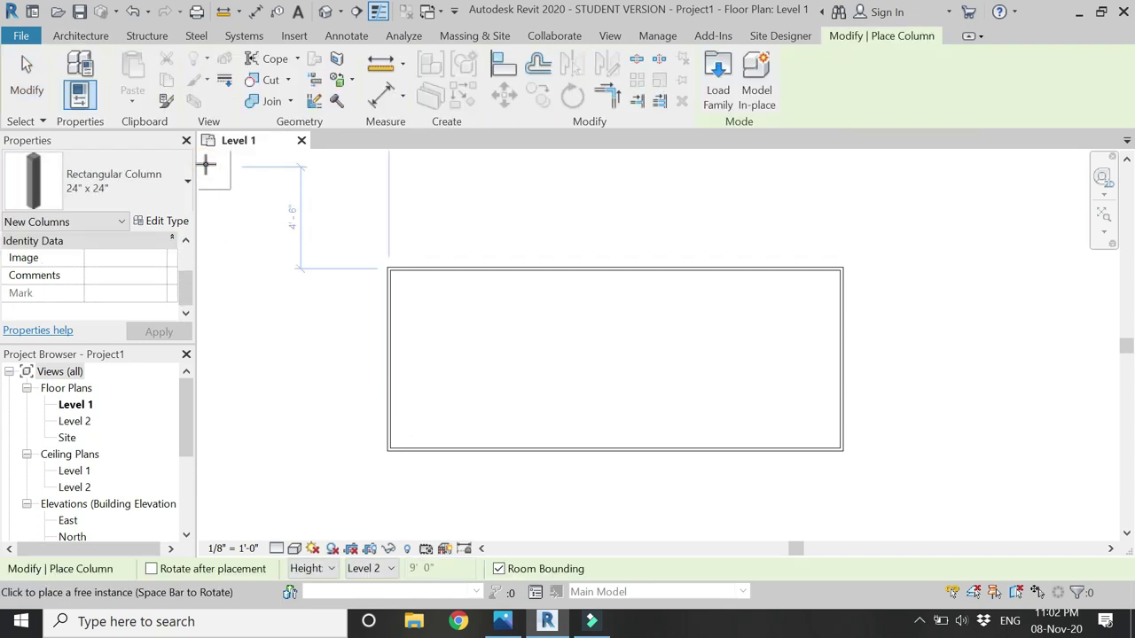
pyautogui.click(172, 223)
pyautogui.click(840, 77)
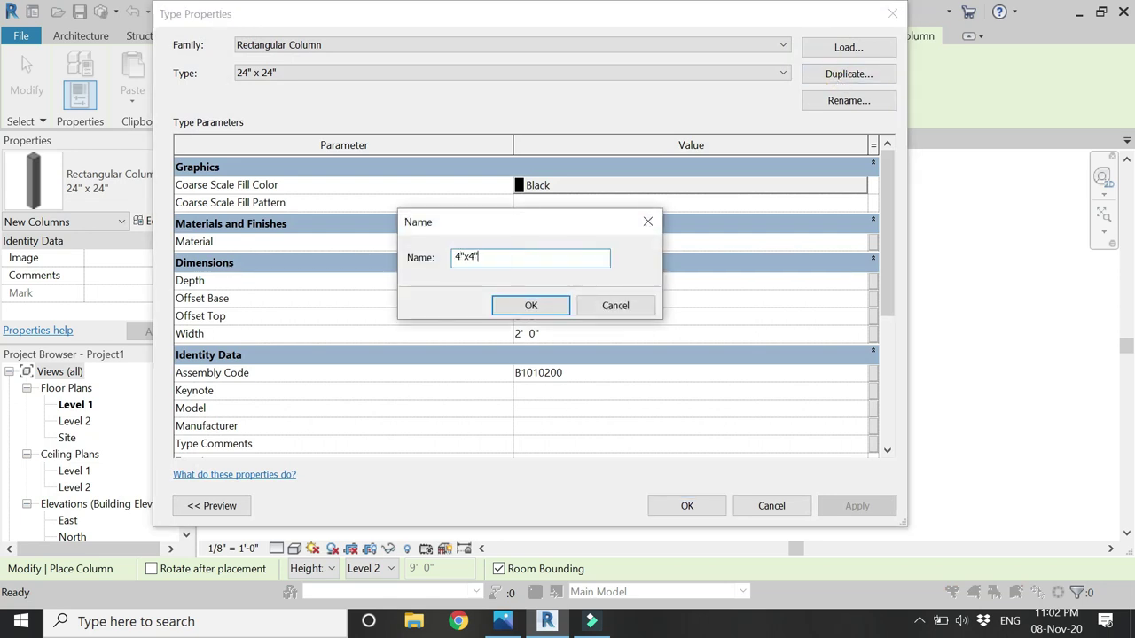
pyautogui.press('Return')
pyautogui.click(728, 278)
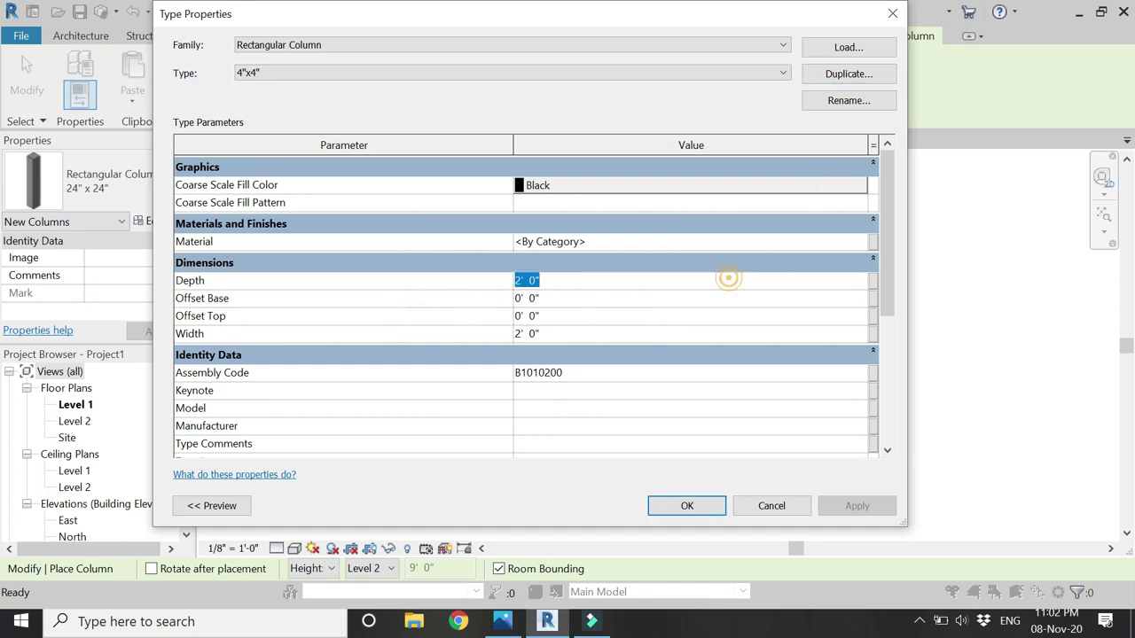
pyautogui.click(697, 336)
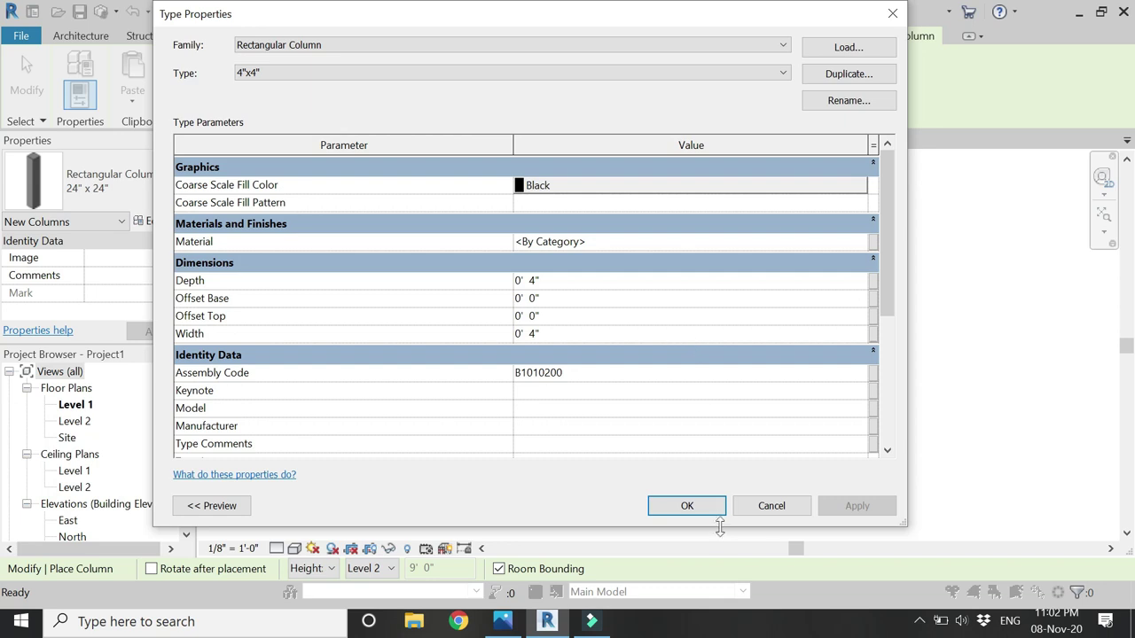
pyautogui.click(700, 507)
# Step: Place 4"x4" columns at the top-left, top-right and bottom-right wall corners
pyautogui.scroll(3, 391, 447)
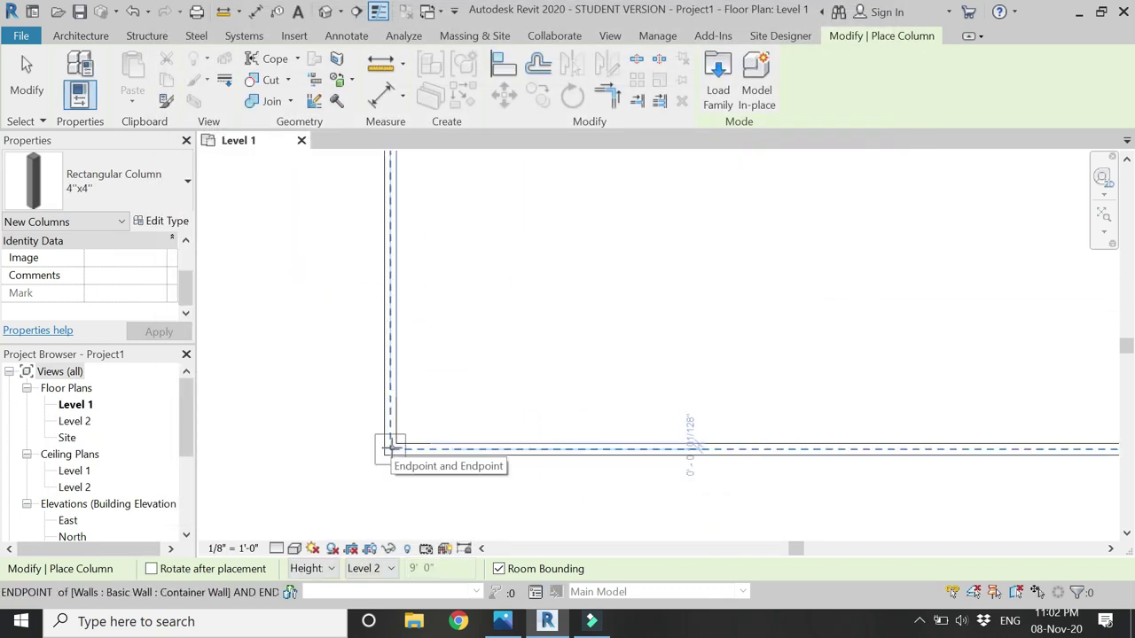
pyautogui.scroll(2, 392, 448)
pyautogui.scroll(-4, 408, 465)
pyautogui.scroll(-2, 445, 418)
pyautogui.scroll(4, 426, 271)
pyautogui.click(413, 301)
pyautogui.scroll(-3, 777, 291)
pyautogui.scroll(4, 742, 291)
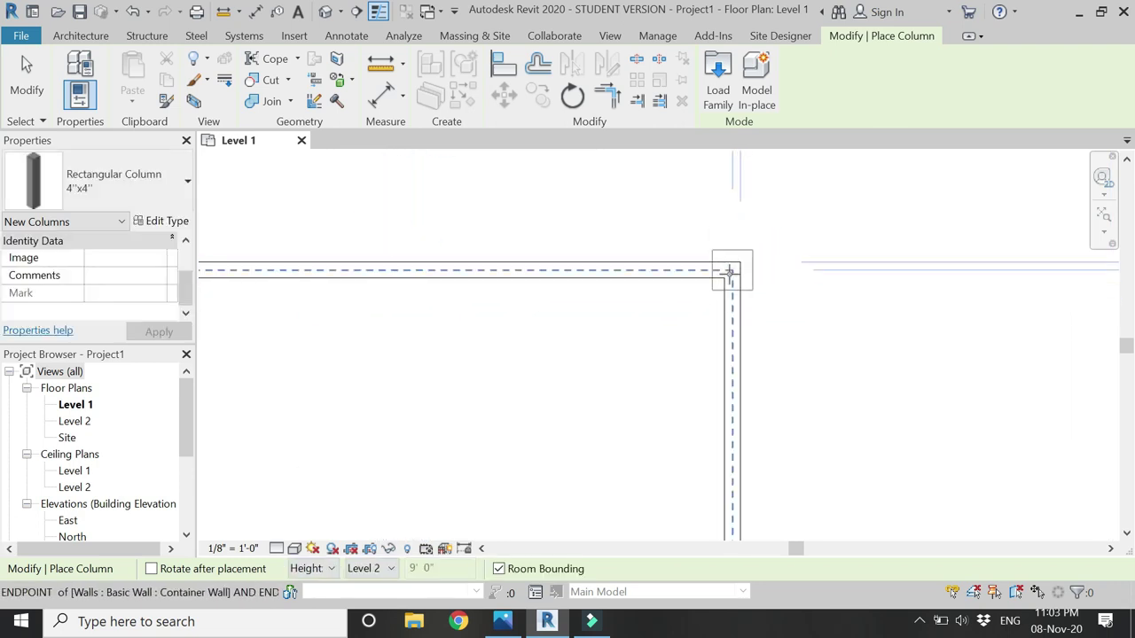
pyautogui.click(729, 269)
pyautogui.scroll(-3, 727, 257)
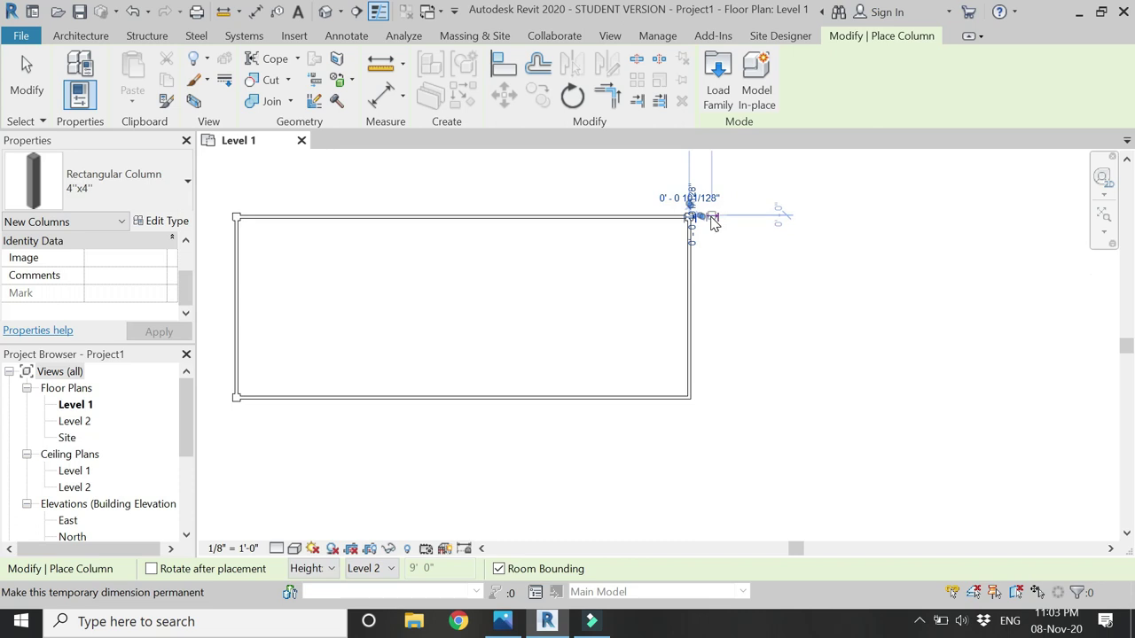
pyautogui.scroll(4, 696, 390)
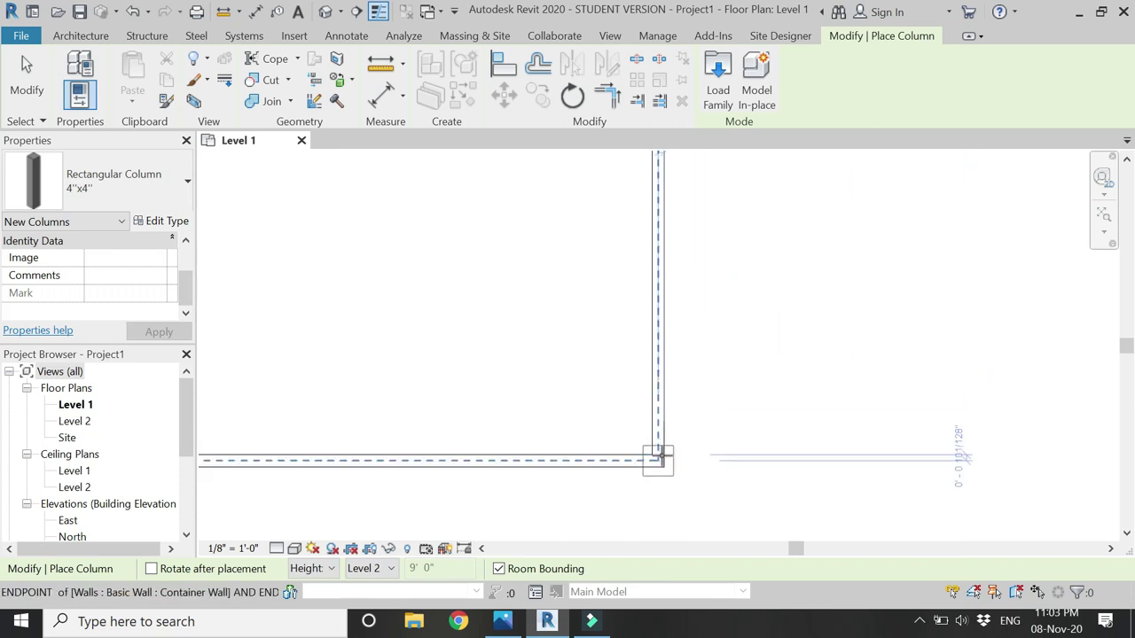
pyautogui.click(658, 457)
pyautogui.scroll(-3, 810, 431)
# Step: Load the Structural Framing > Wood > Timber family for beam placement
pyautogui.press('Escape')
pyautogui.press('Escape')
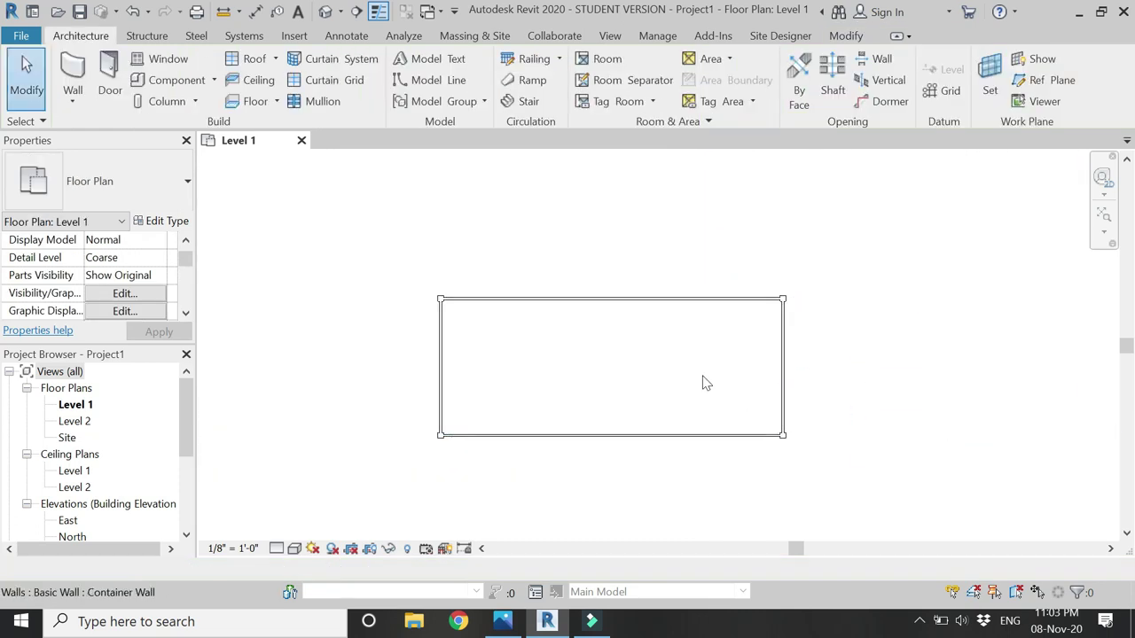
pyautogui.scroll(2, 633, 366)
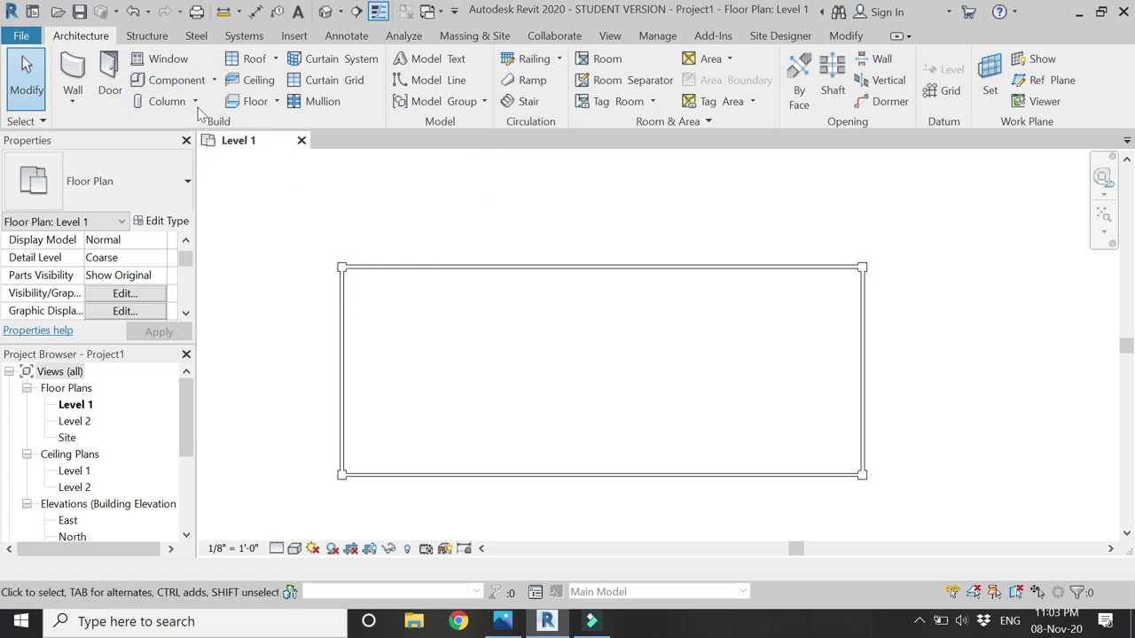
pyautogui.click(149, 36)
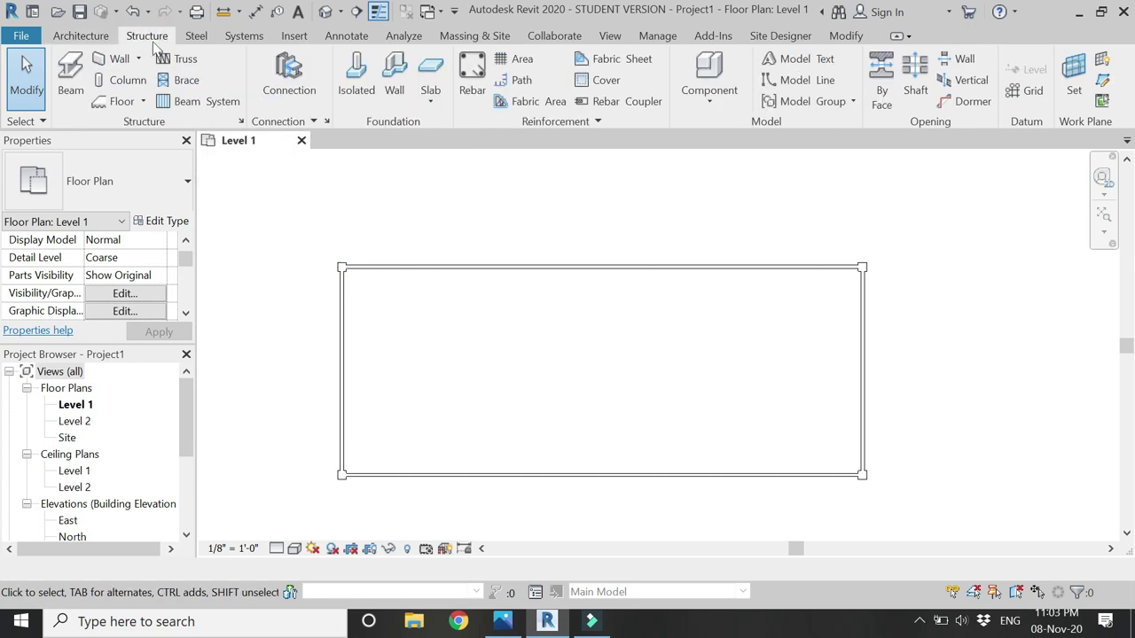
pyautogui.click(78, 81)
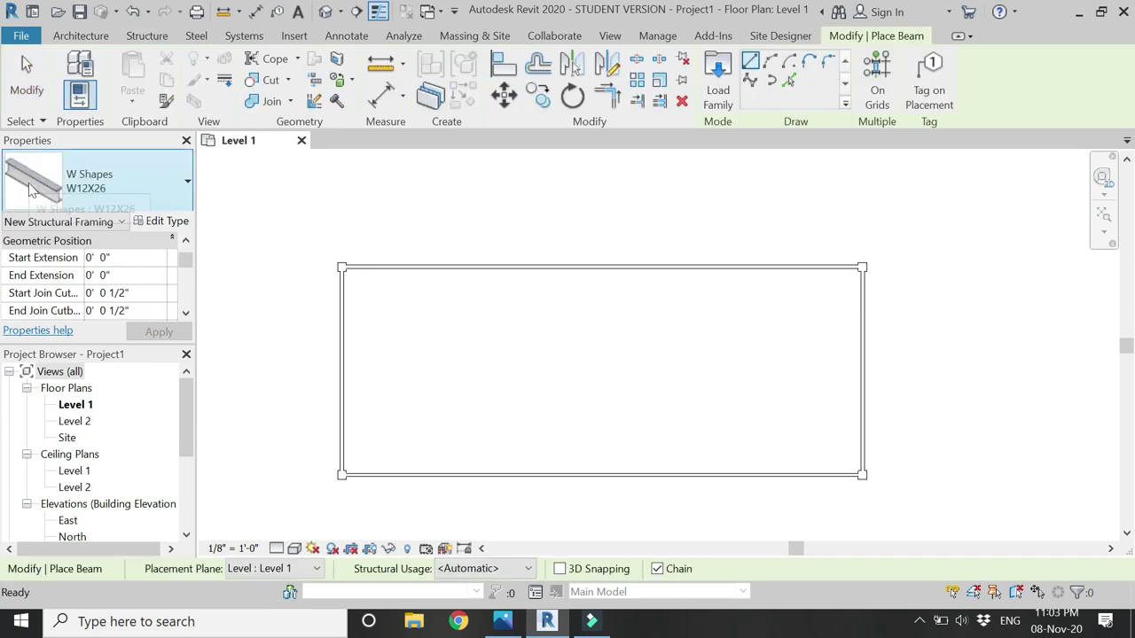
pyautogui.click(718, 94)
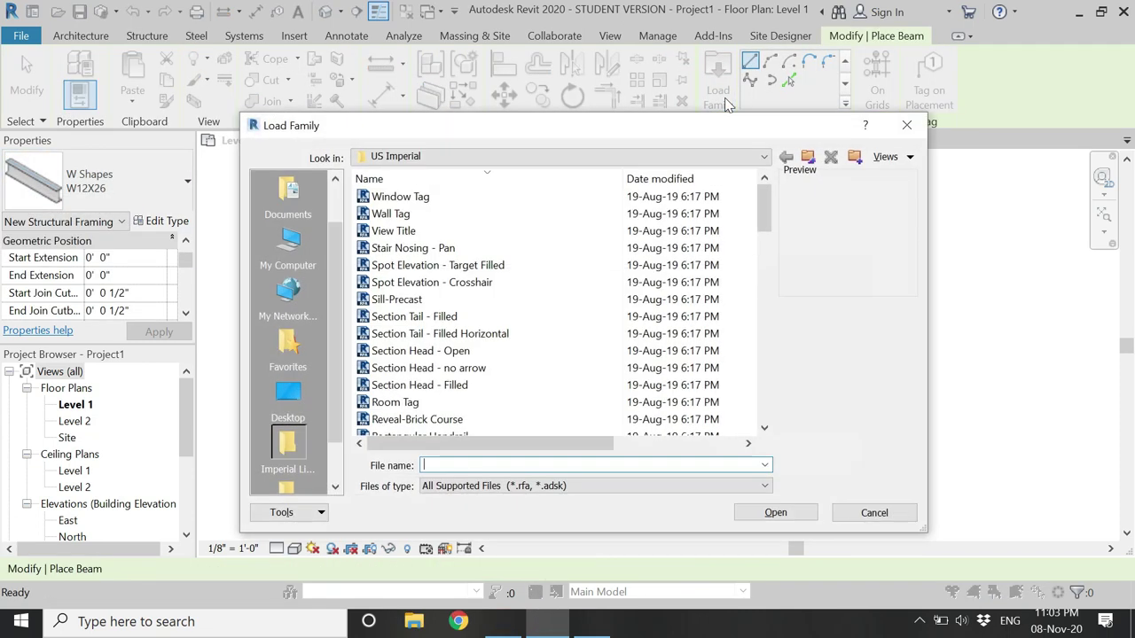
pyautogui.scroll(-5, 426, 316)
pyautogui.click(426, 316)
pyautogui.scroll(-5, 426, 316)
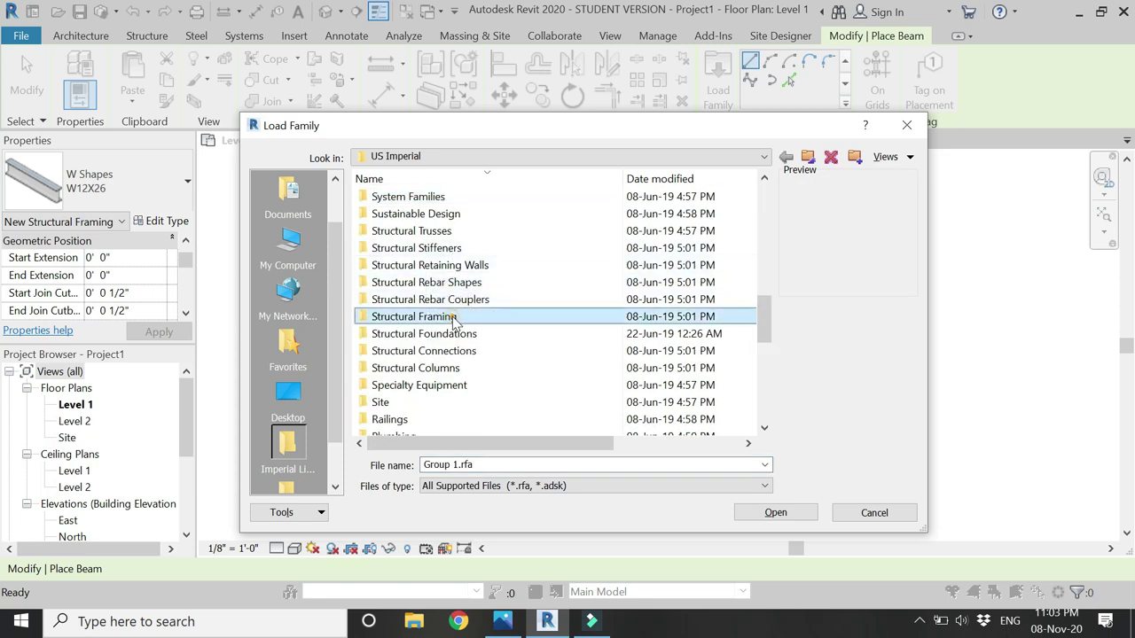
pyautogui.doubleClick(453, 318)
pyautogui.doubleClick(400, 198)
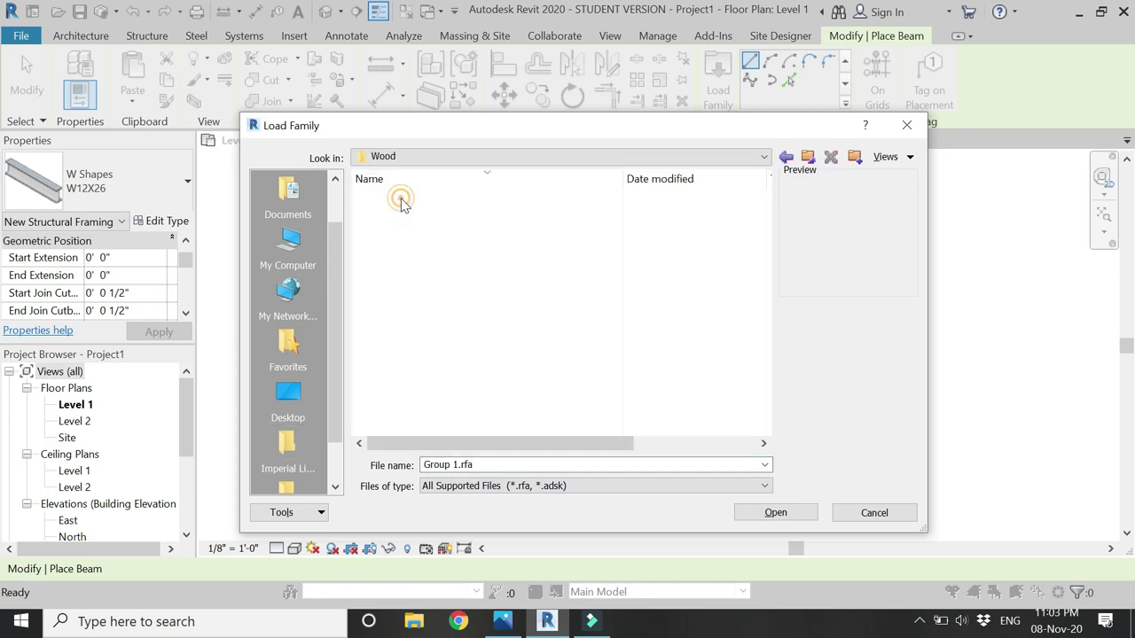
pyautogui.click(412, 232)
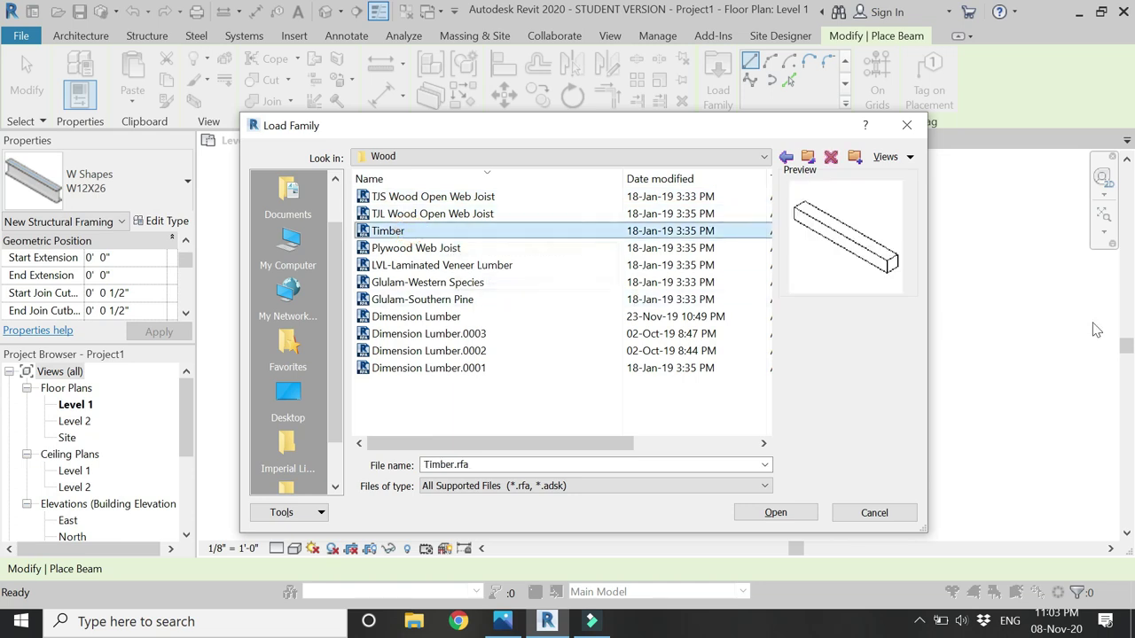
pyautogui.click(788, 514)
pyautogui.click(669, 399)
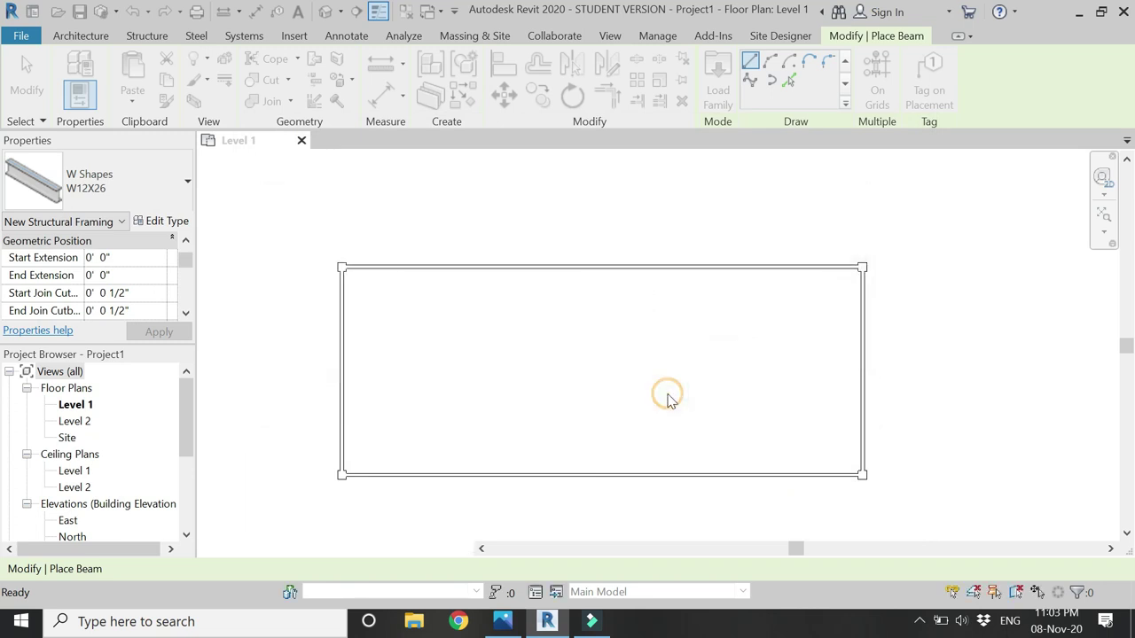
# Step: Duplicate the Timber type as '4x4' with b and d both 4"
pyautogui.click(170, 221)
pyautogui.click(850, 76)
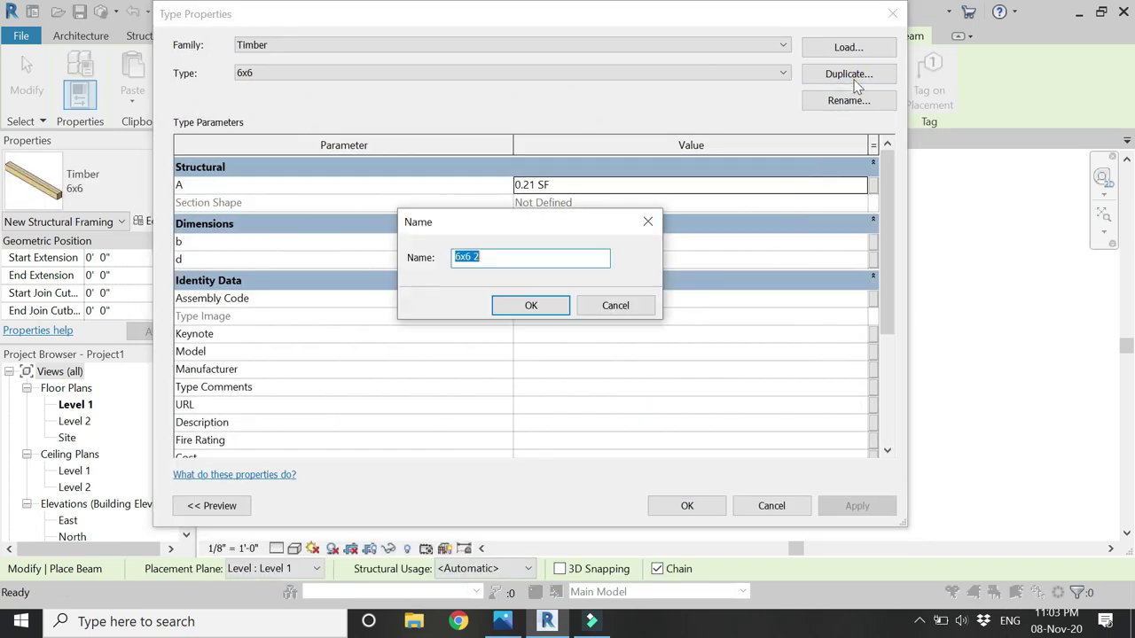
pyautogui.write('4x4')
pyautogui.press('Return')
pyautogui.click(688, 241)
pyautogui.click(680, 260)
pyautogui.write('4')
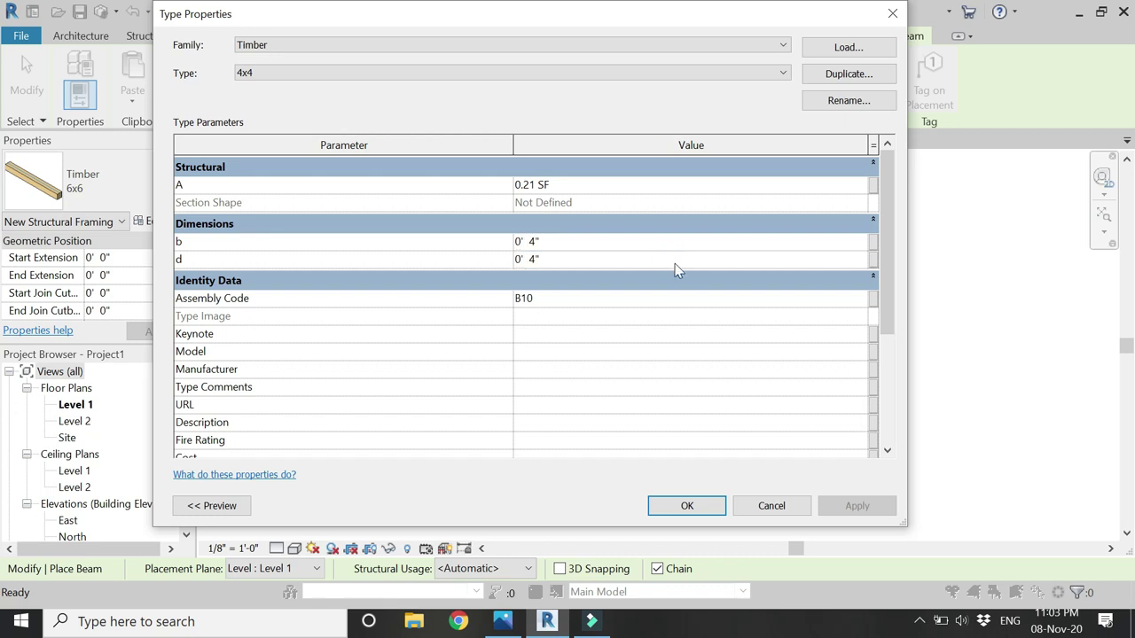
pyautogui.click(686, 505)
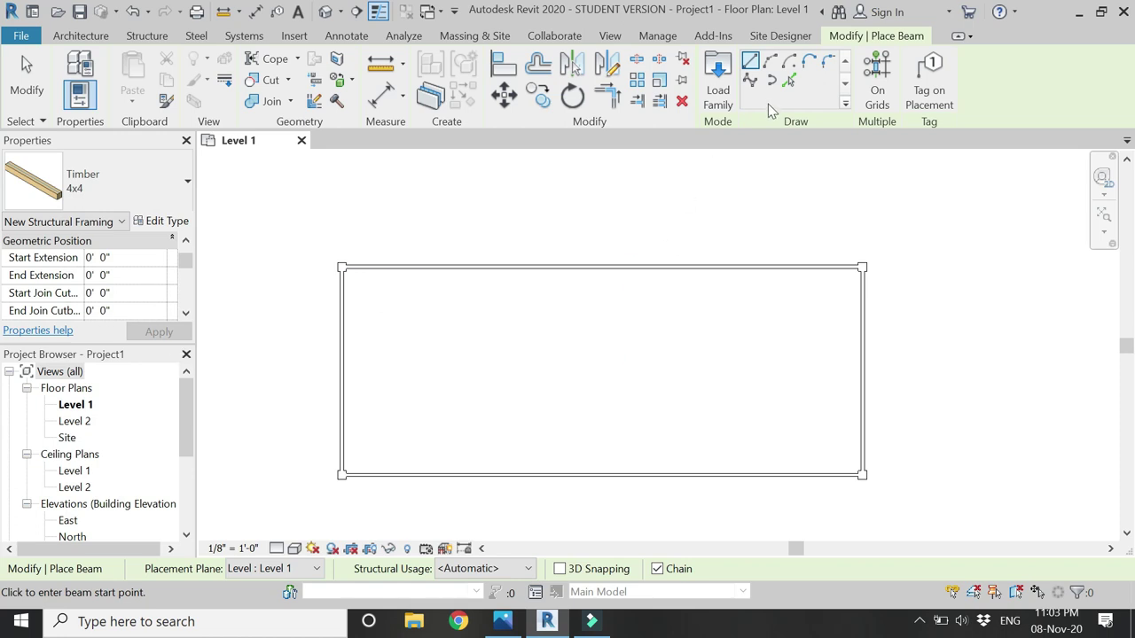
# Step: Pick the bottom, left, top and right walls to place 4x4 beams on Level 2
pyautogui.click(789, 80)
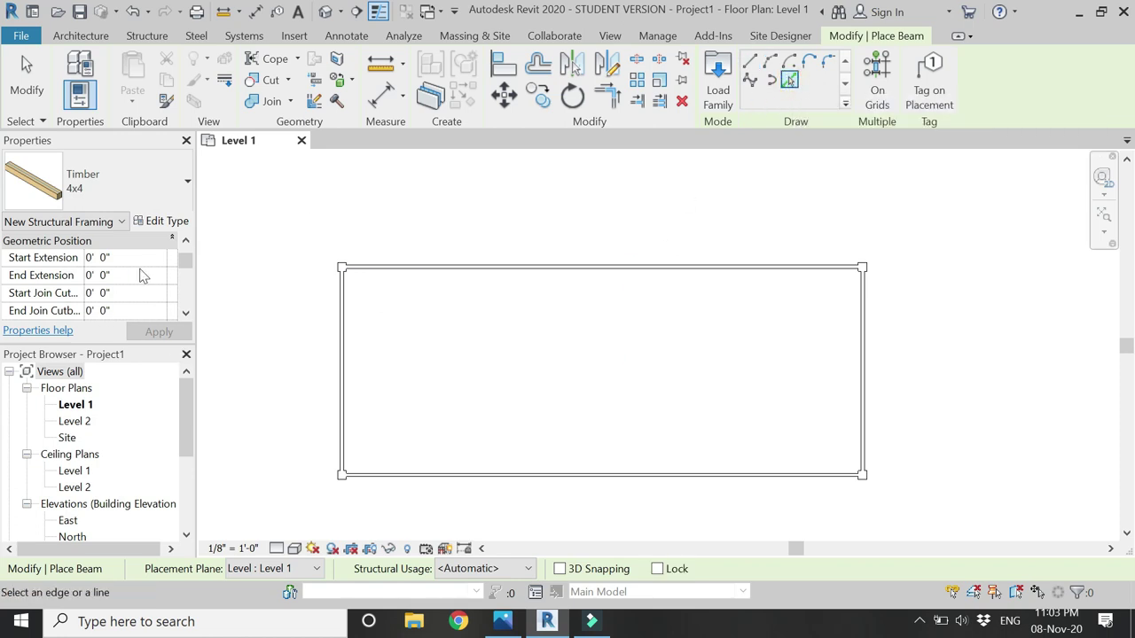
pyautogui.click(275, 569)
pyautogui.click(282, 603)
pyautogui.scroll(5, 342, 482)
pyautogui.click(421, 422)
pyautogui.click(369, 352)
pyautogui.scroll(-4, 362, 457)
pyautogui.scroll(-4, 362, 457)
pyautogui.scroll(6, 380, 304)
pyautogui.click(402, 414)
pyautogui.scroll(-4, 393, 322)
pyautogui.scroll(6, 719, 328)
pyautogui.click(718, 335)
pyautogui.scroll(-4, 723, 237)
pyautogui.press('Escape')
pyautogui.press('Escape')
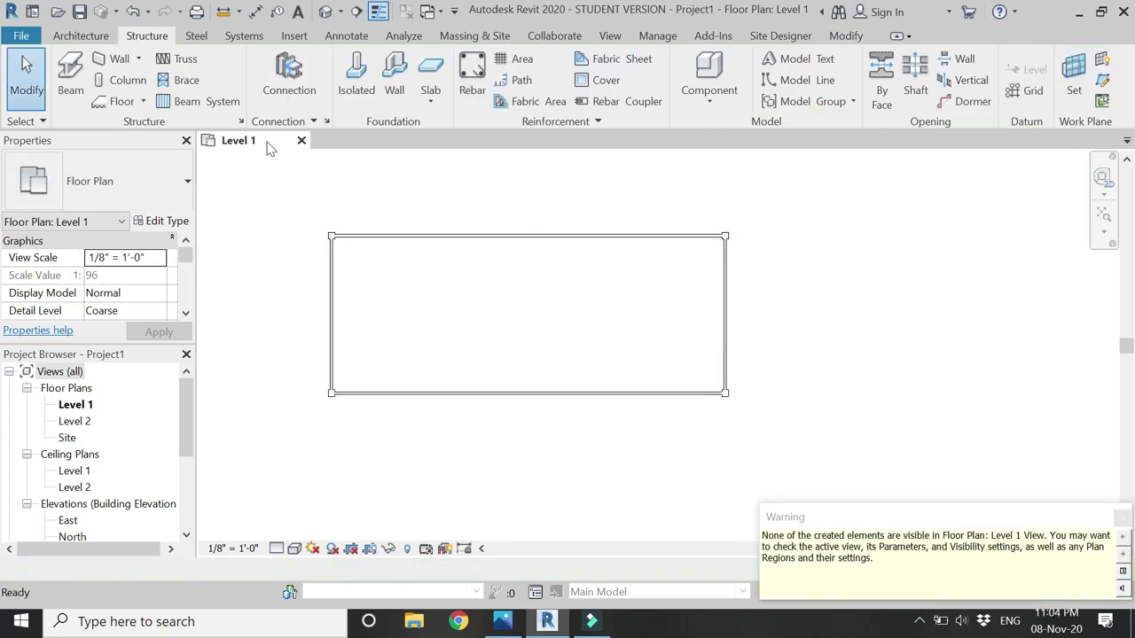
# Step: Check the beams in the default 3D view, then return to the Level 1 plan
pyautogui.click(325, 11)
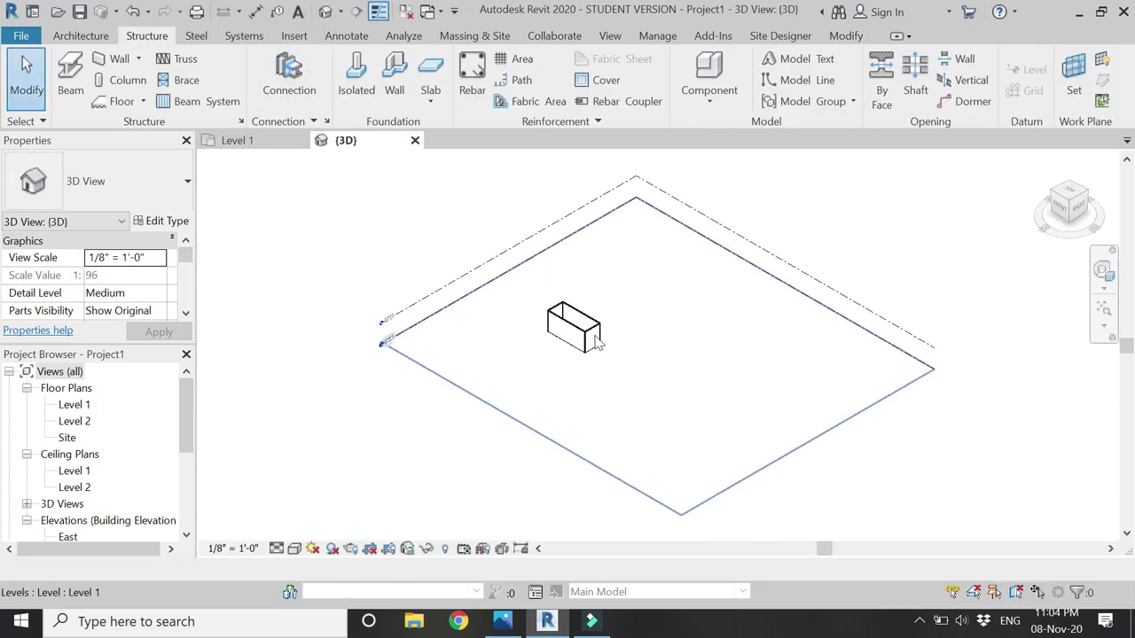
pyautogui.scroll(6, 577, 481)
pyautogui.scroll(-2, 656, 401)
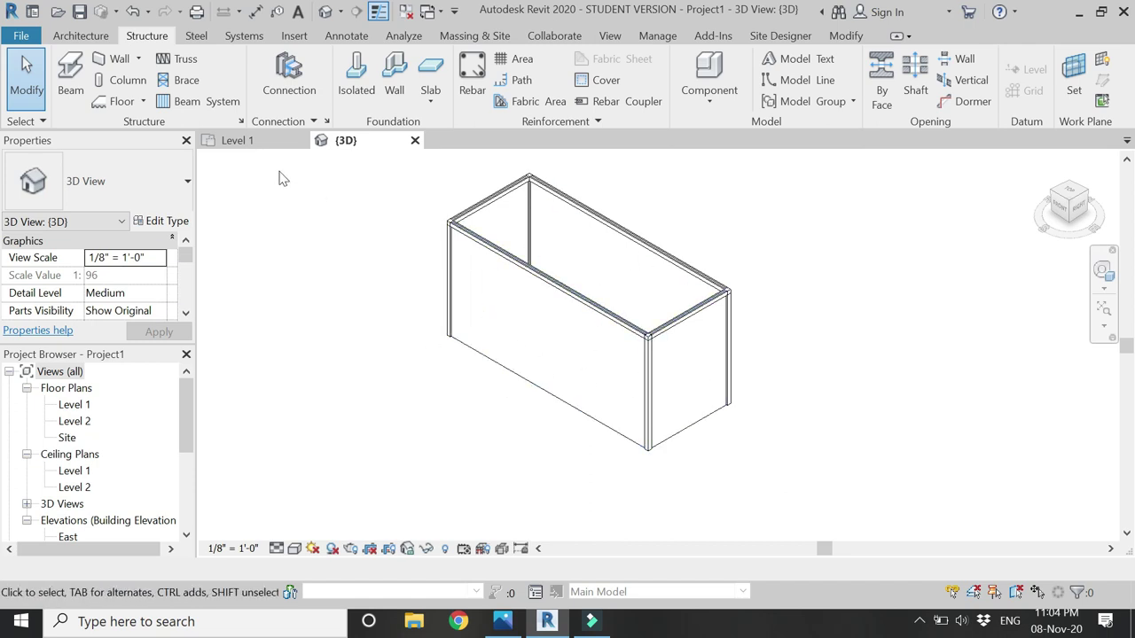
pyautogui.click(259, 142)
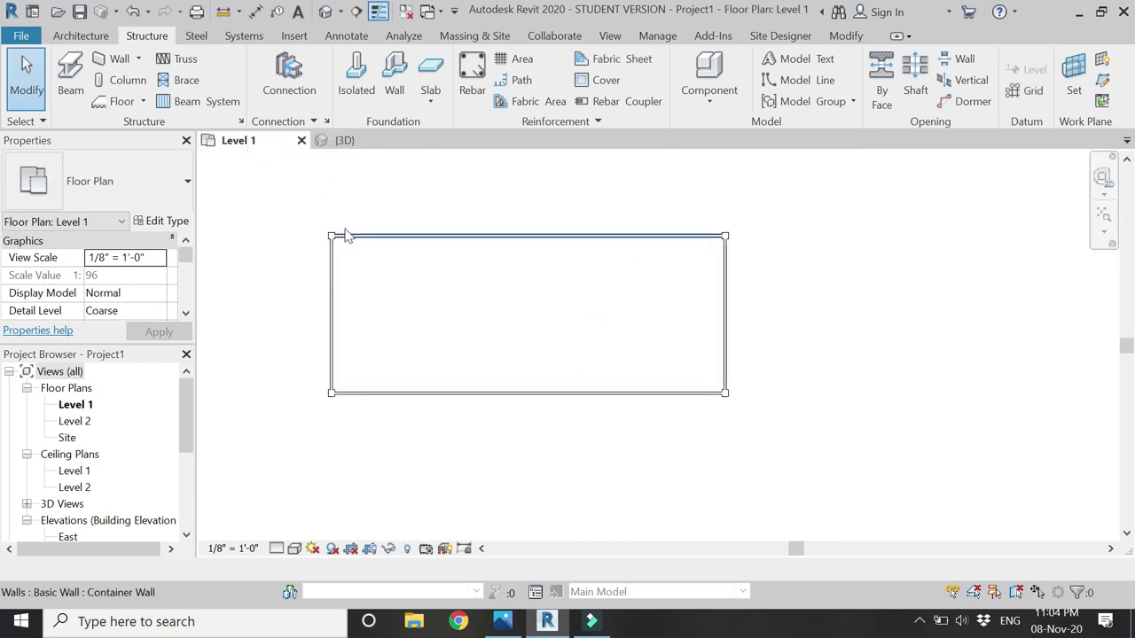
pyautogui.click(103, 39)
# Step: Start a 3" LW Concrete on 2" Metal Deck floor on Level 1 with a rectangle sketch
pyautogui.click(255, 102)
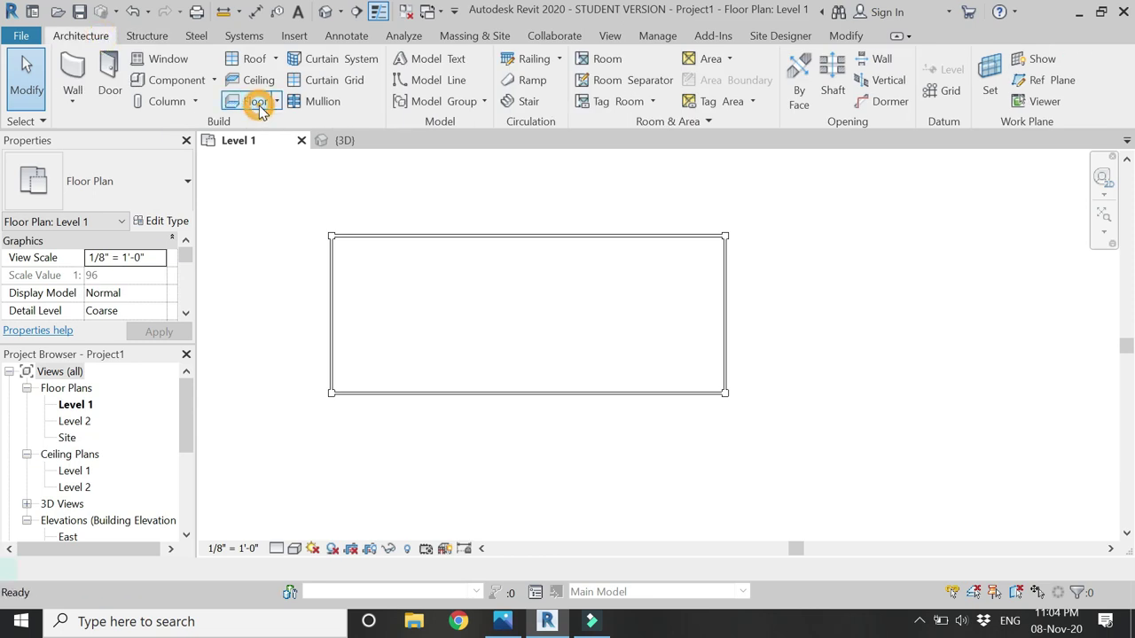
pyautogui.click(160, 199)
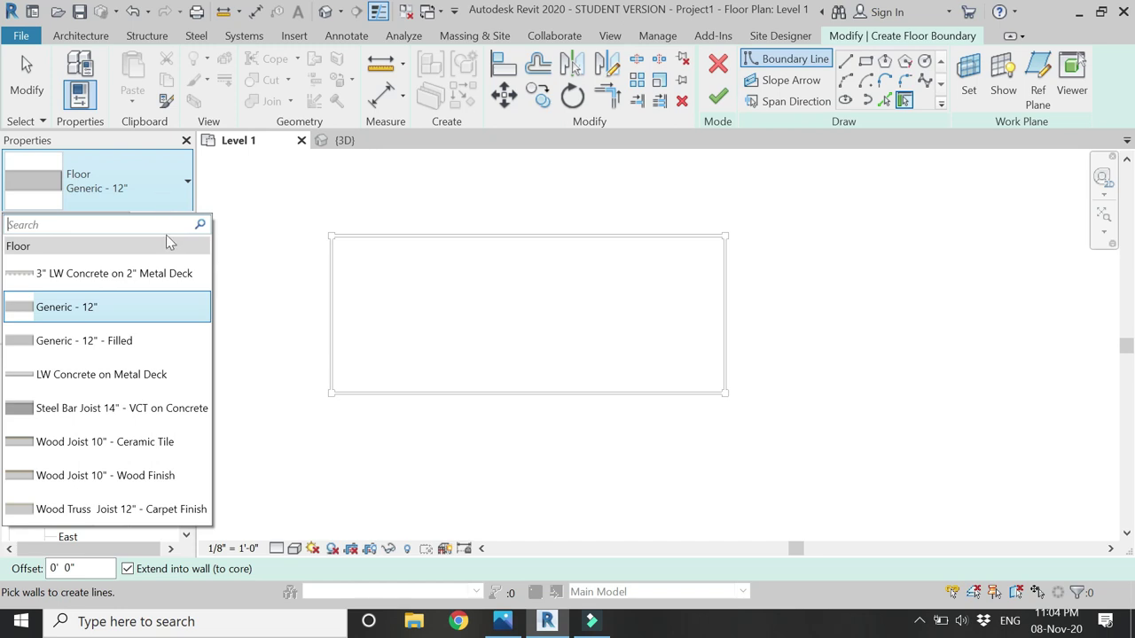
pyautogui.click(174, 277)
pyautogui.click(866, 61)
pyautogui.click(158, 264)
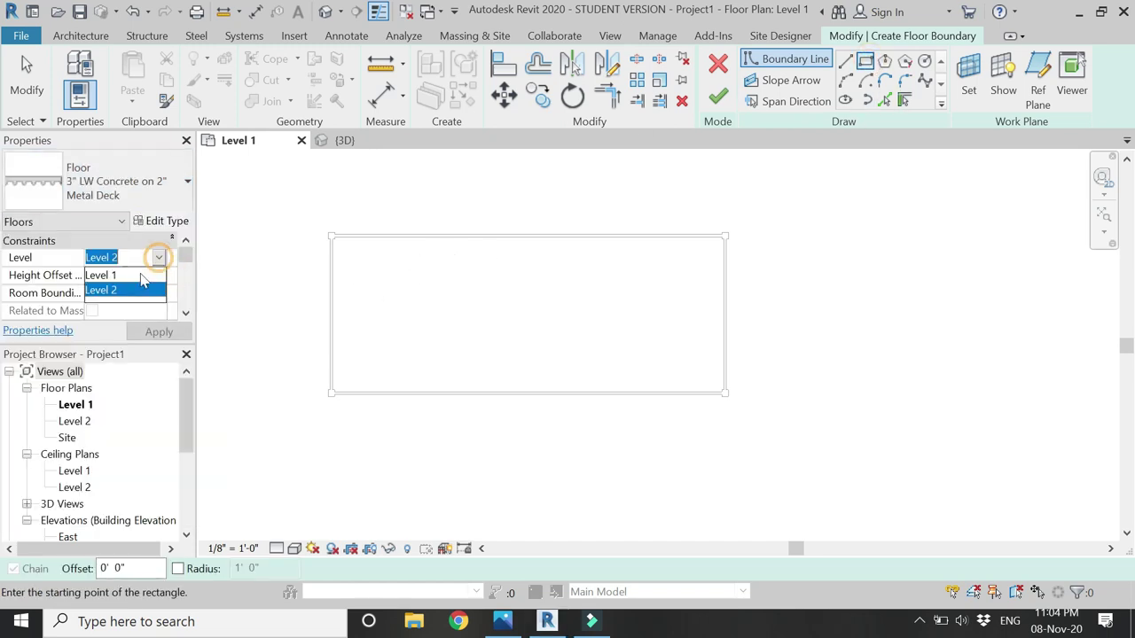
pyautogui.click(99, 274)
# Step: Sketch the floor rectangle between opposite wall corners, finish it, and view it in 3D
pyautogui.scroll(5, 367, 233)
pyautogui.click(374, 224)
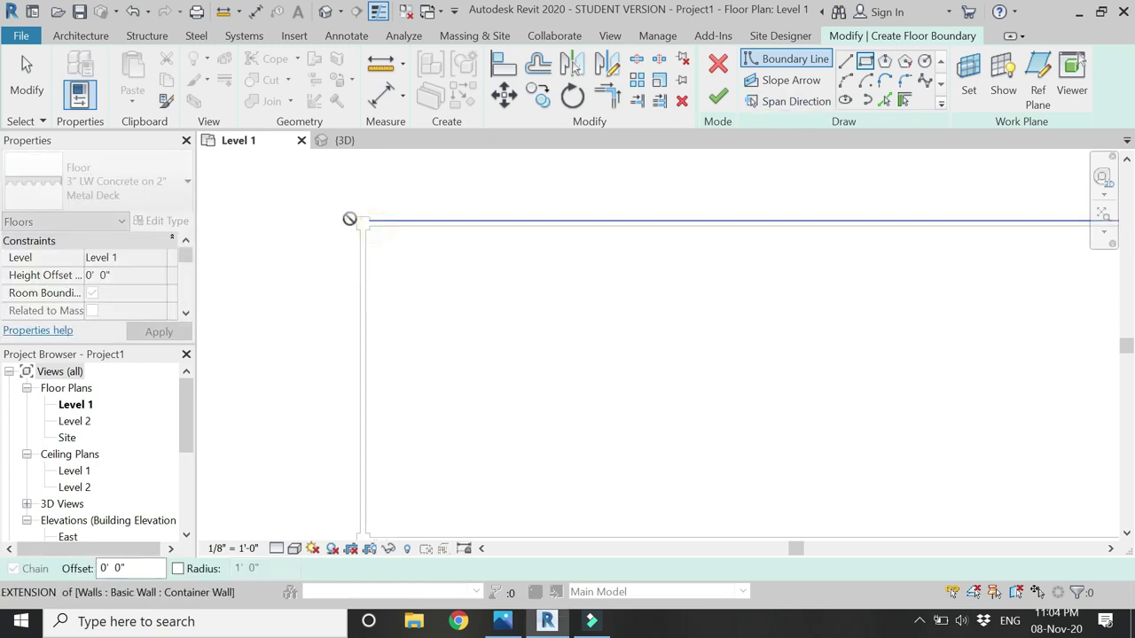
pyautogui.scroll(-3, 524, 337)
pyautogui.scroll(4, 742, 375)
pyautogui.click(626, 328)
pyautogui.scroll(-1, 710, 387)
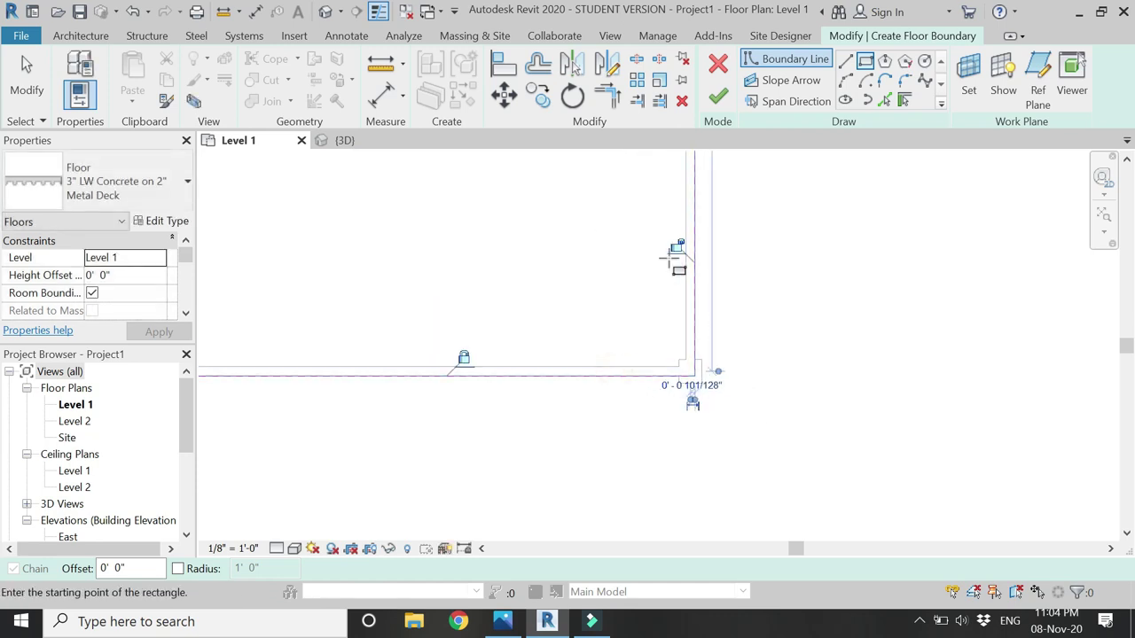
pyautogui.scroll(-2, 717, 399)
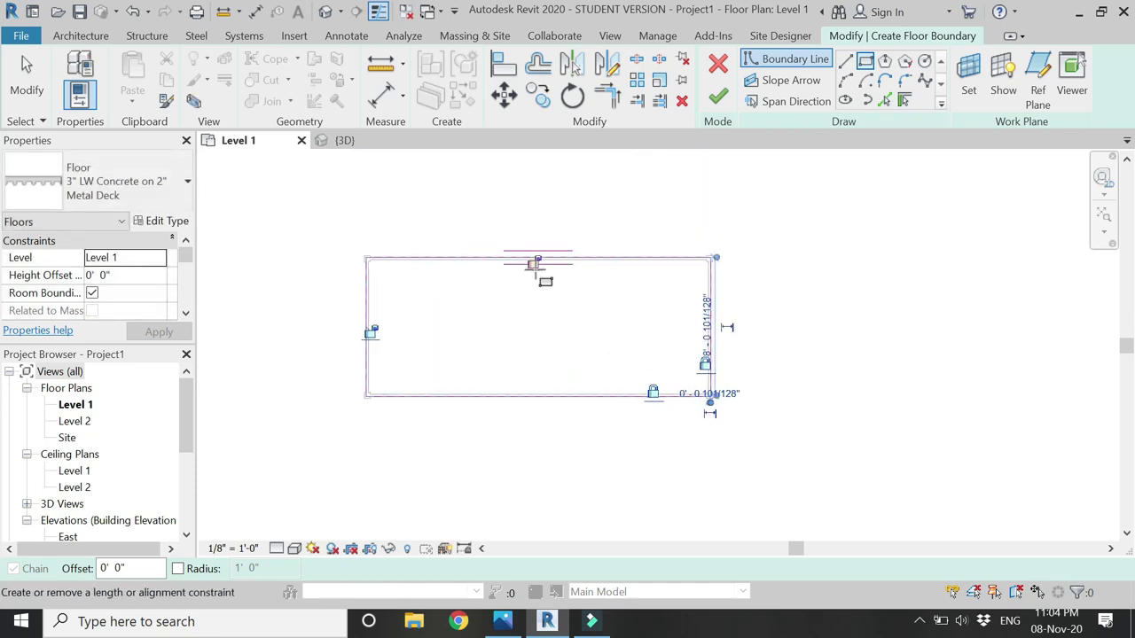
pyautogui.press('Escape')
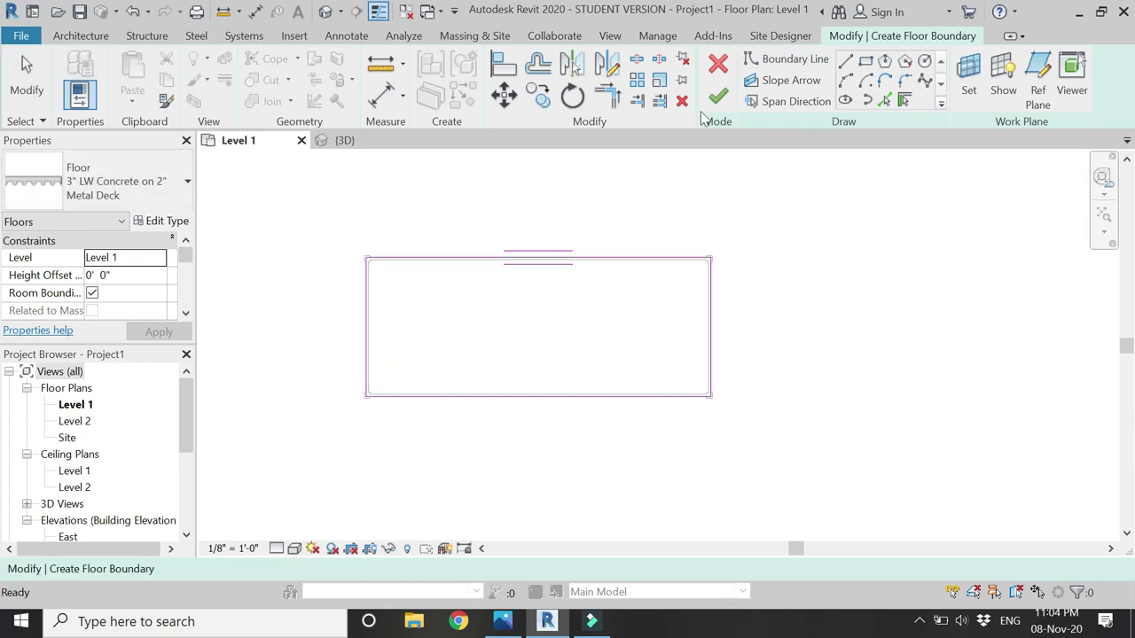
pyautogui.click(717, 95)
pyautogui.click(563, 202)
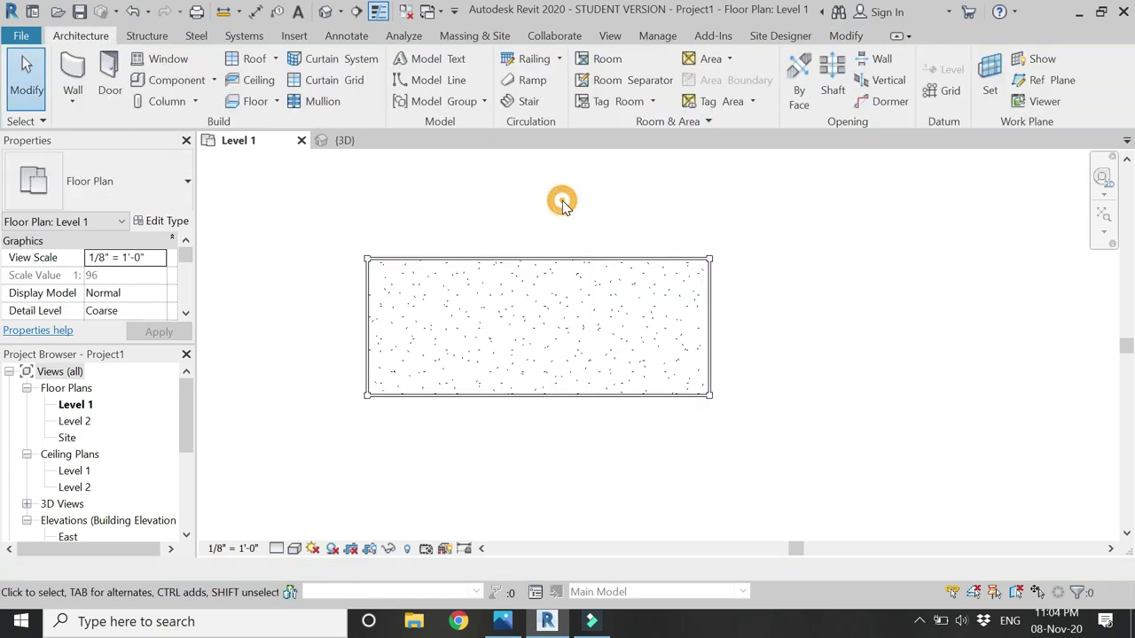
pyautogui.click(345, 140)
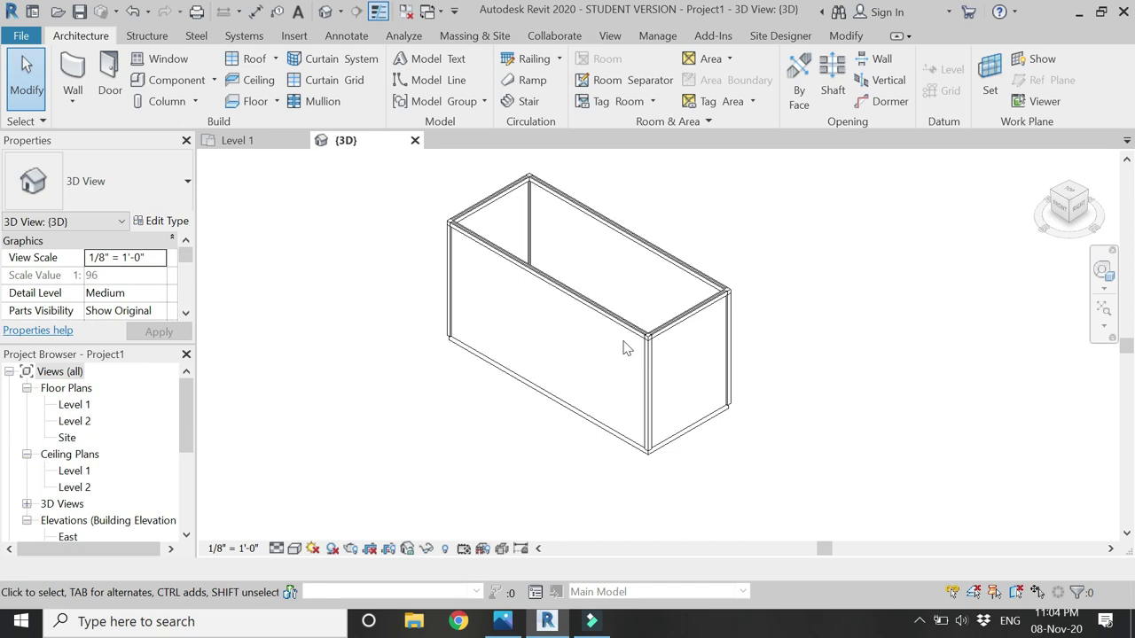
# Step: Filter the container box selection to the four walls and set their Top Offset to -4"
pyautogui.scroll(5, 625, 346)
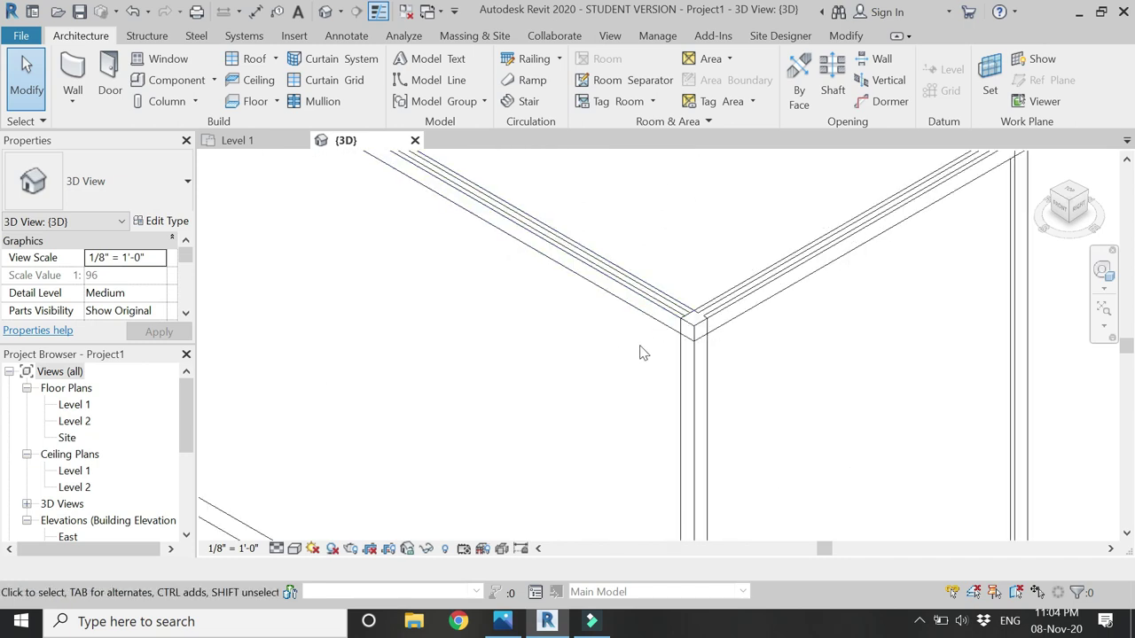
pyautogui.scroll(-6, 640, 337)
pyautogui.moveTo(782, 457); pyautogui.dragTo(515, 219)
pyautogui.click(118, 222)
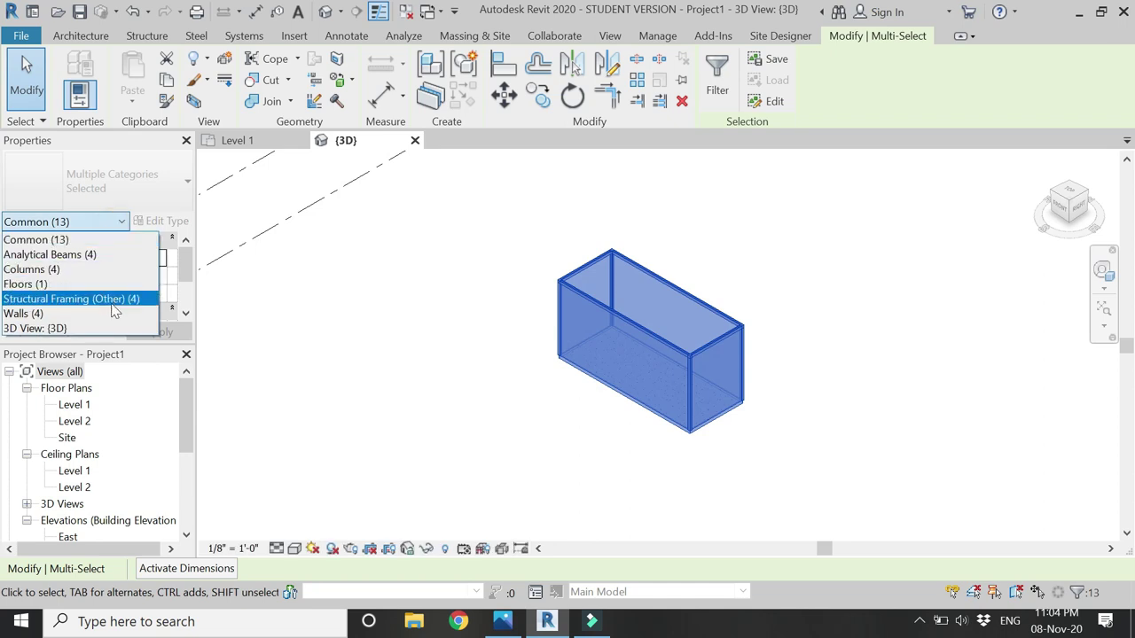
pyautogui.click(27, 311)
pyautogui.scroll(2, 600, 315)
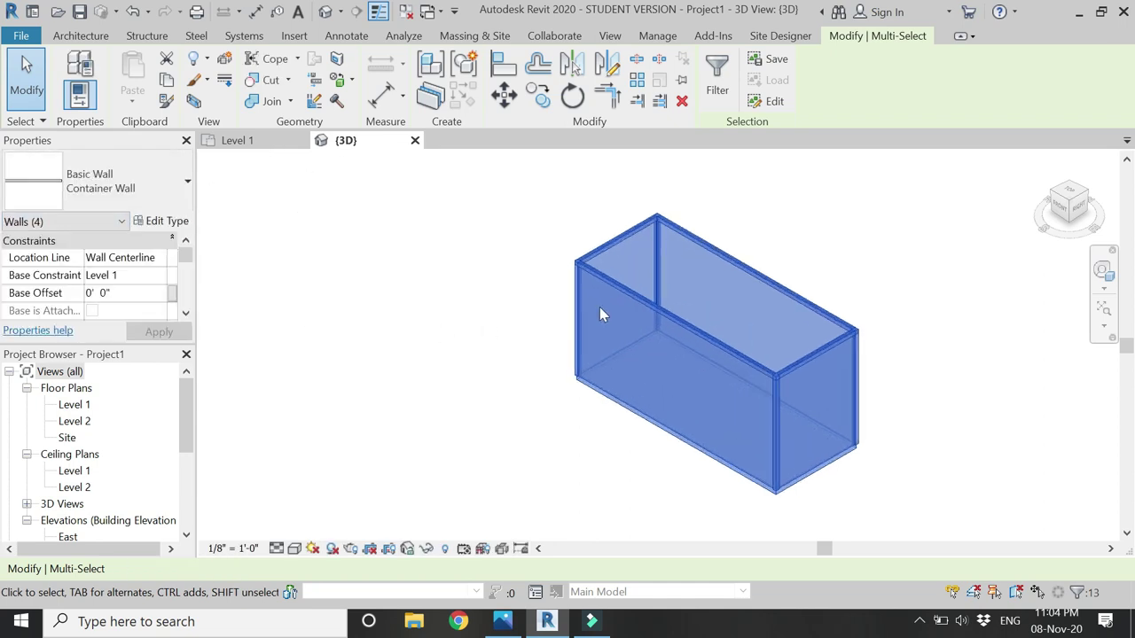
pyautogui.click(133, 296)
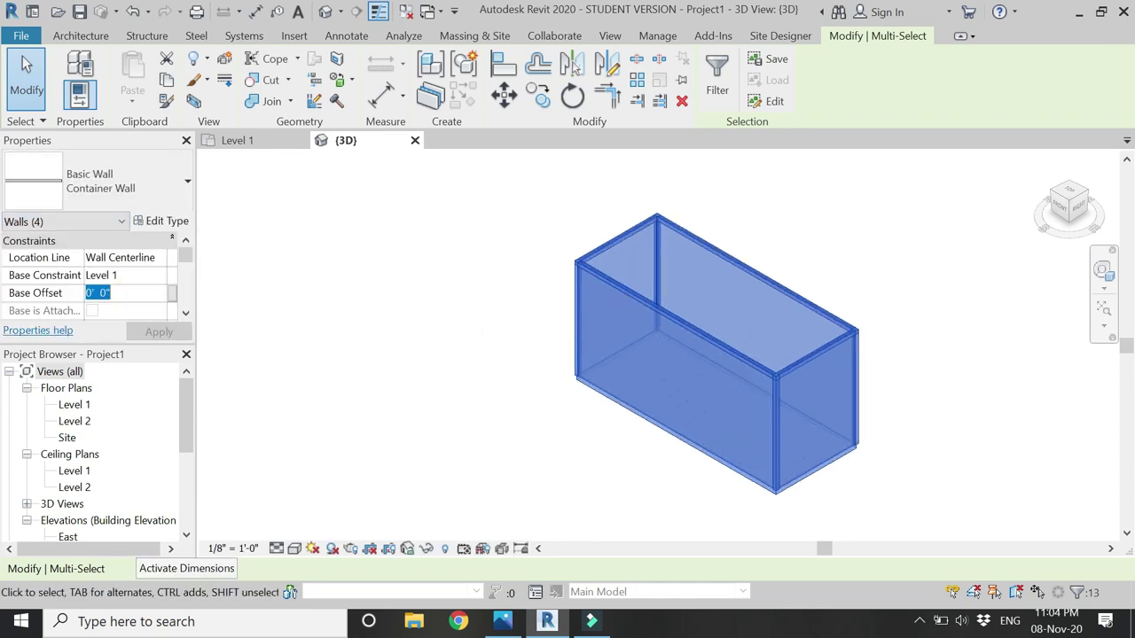
pyautogui.scroll(-2, 180, 307)
pyautogui.click(149, 294)
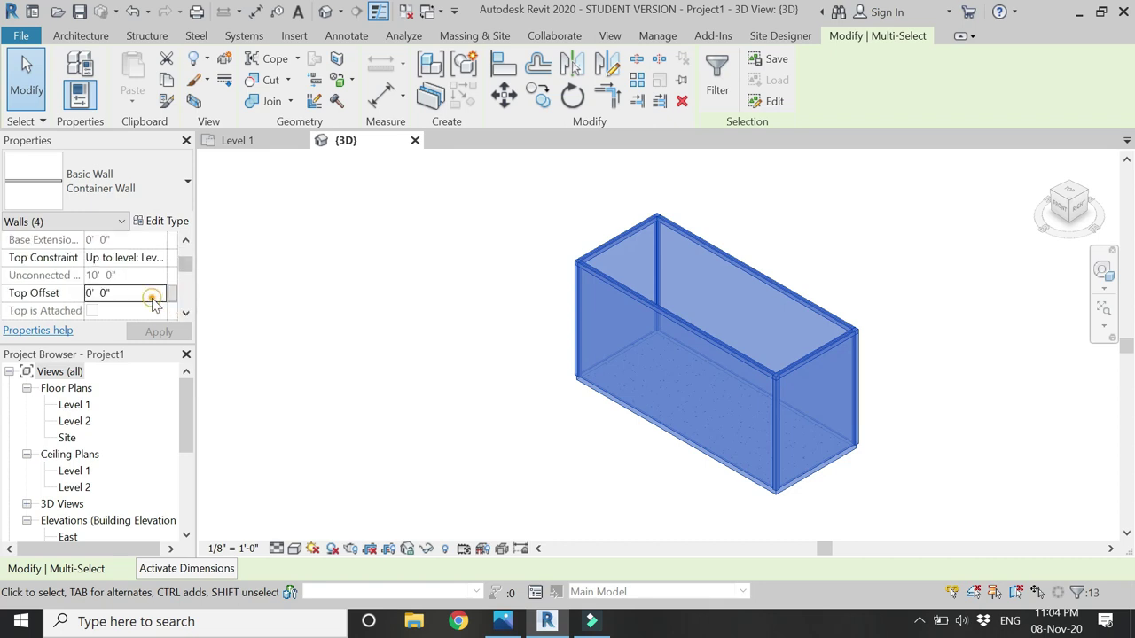
pyautogui.write('-4')
pyautogui.press('Return')
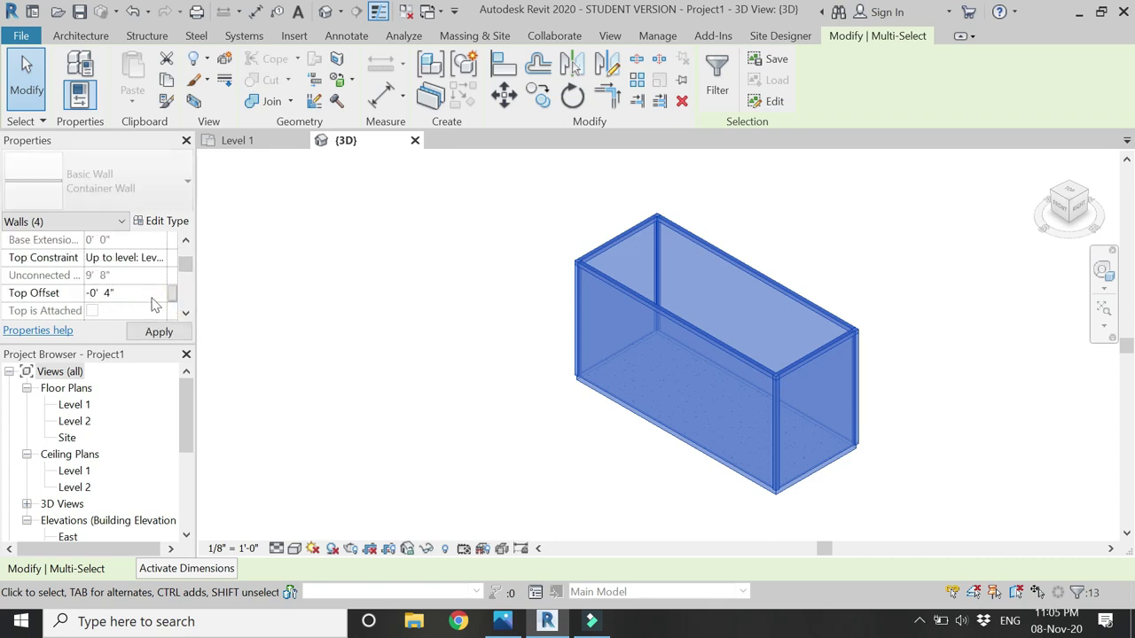
pyautogui.scroll(3, 762, 390)
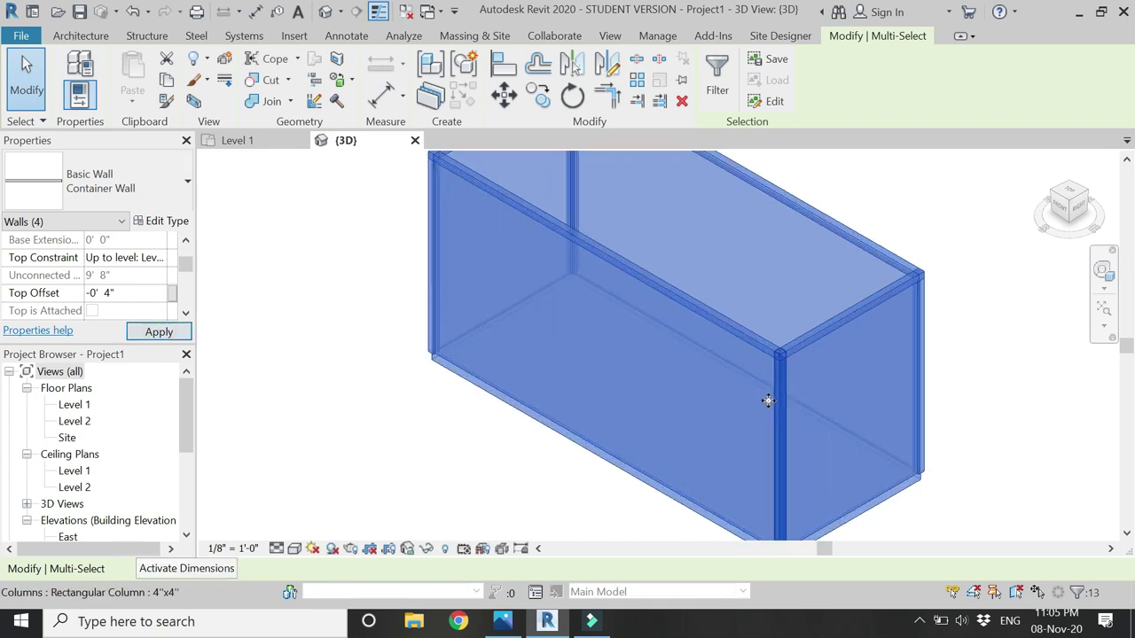
pyautogui.press('Escape')
# Step: Filter to the four corner columns and apply Top Offset -4" and Base Offset -5"
pyautogui.scroll(3, 744, 372)
pyautogui.scroll(-1, 722, 346)
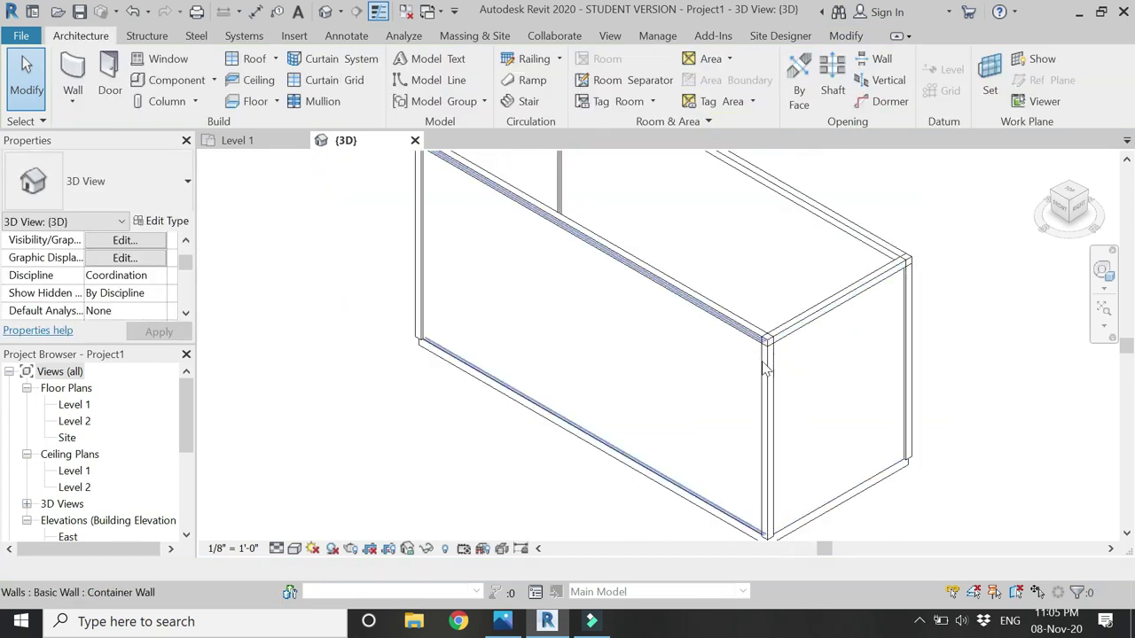
pyautogui.click(784, 339)
pyautogui.scroll(2, 784, 339)
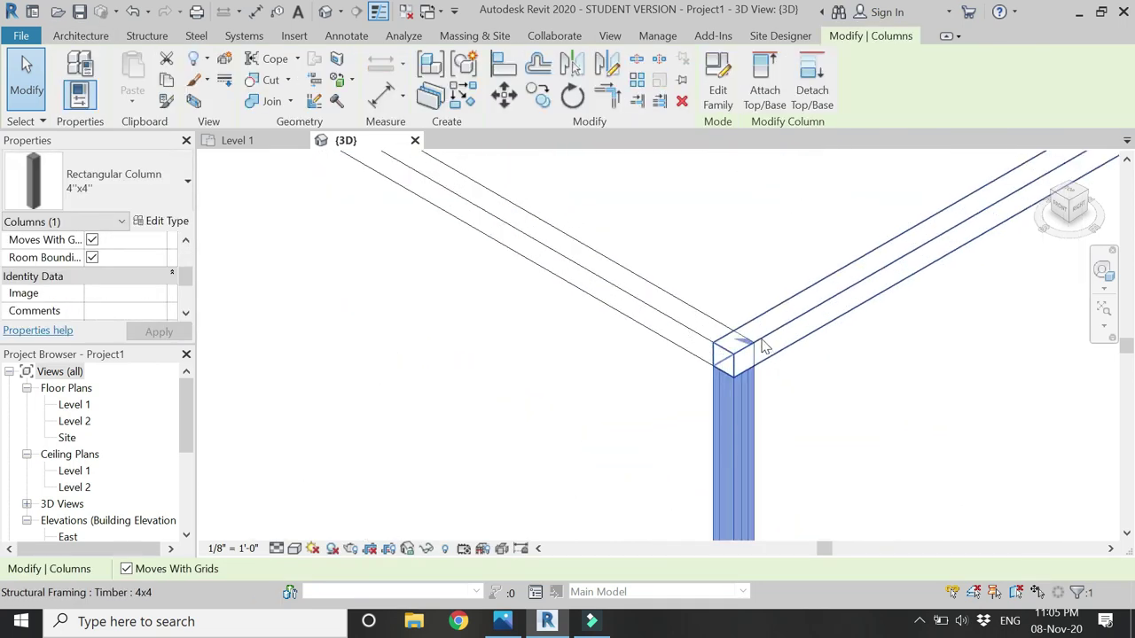
pyautogui.scroll(-4, 767, 350)
pyautogui.moveTo(892, 459); pyautogui.dragTo(519, 158)
pyautogui.scroll(5, 787, 474)
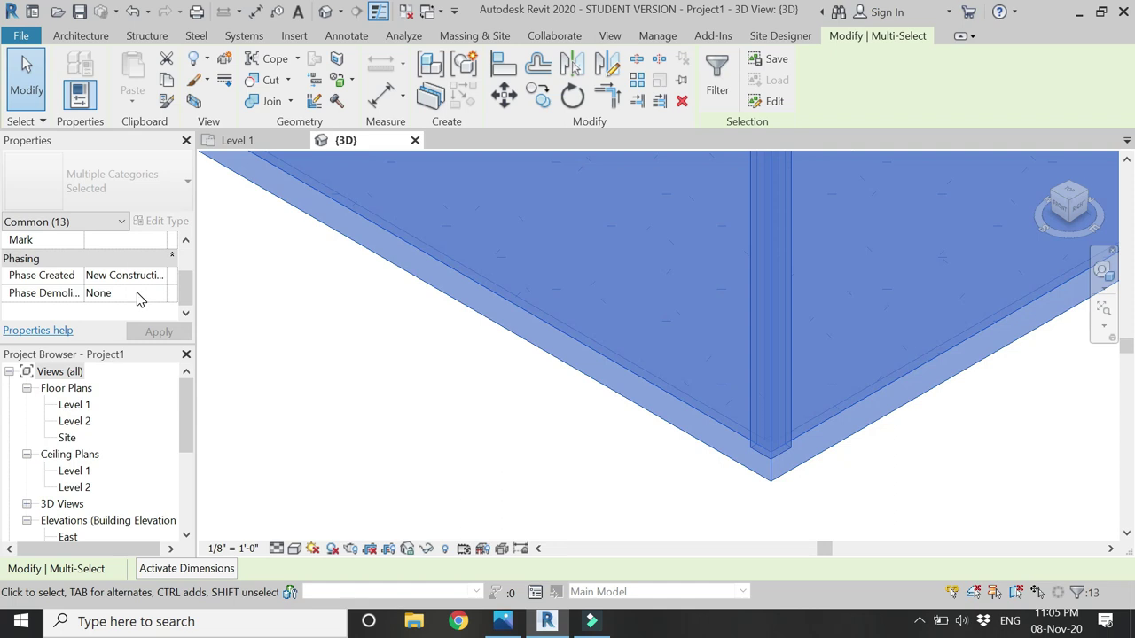
pyautogui.click(115, 221)
pyautogui.click(76, 267)
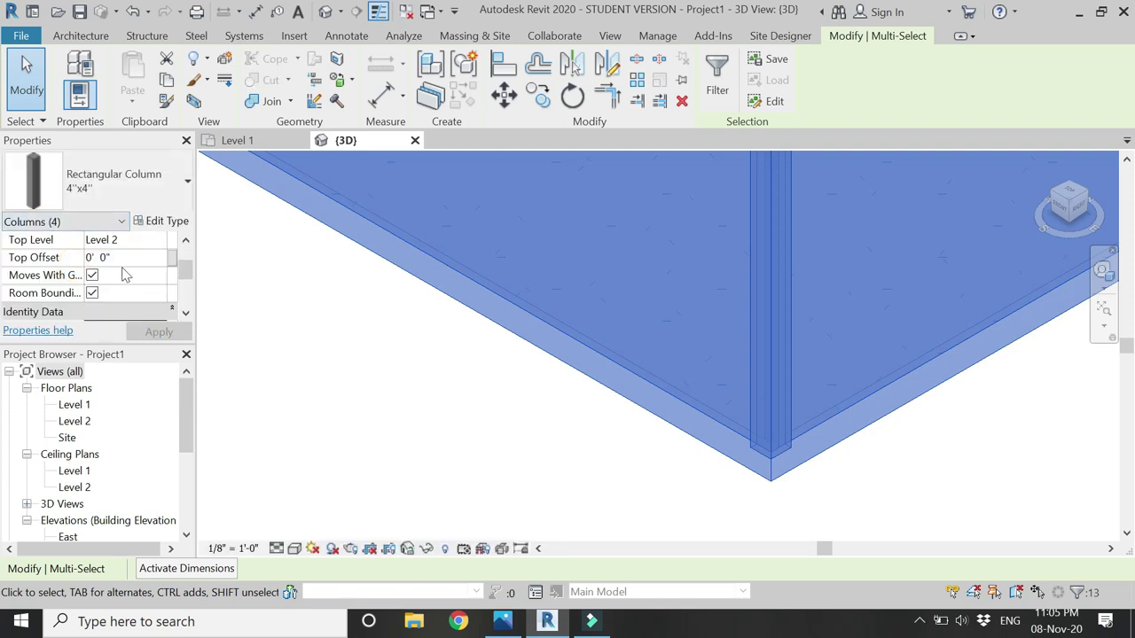
pyautogui.click(130, 264)
pyautogui.write("-0'  4")
pyautogui.press('Return')
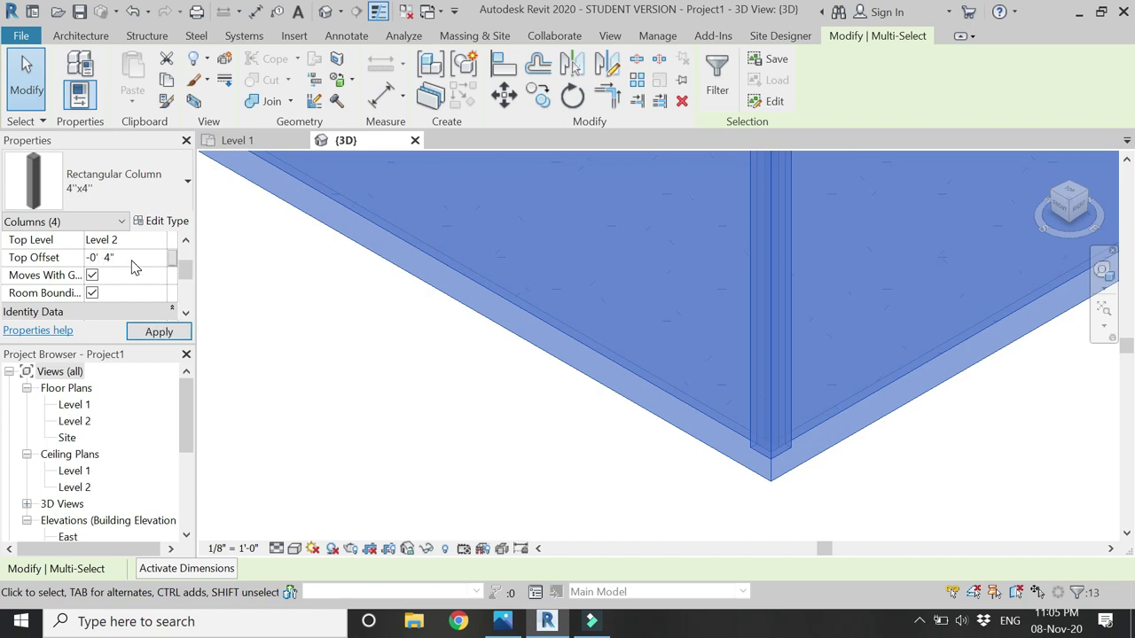
pyautogui.scroll(2, 133, 243)
pyautogui.click(140, 276)
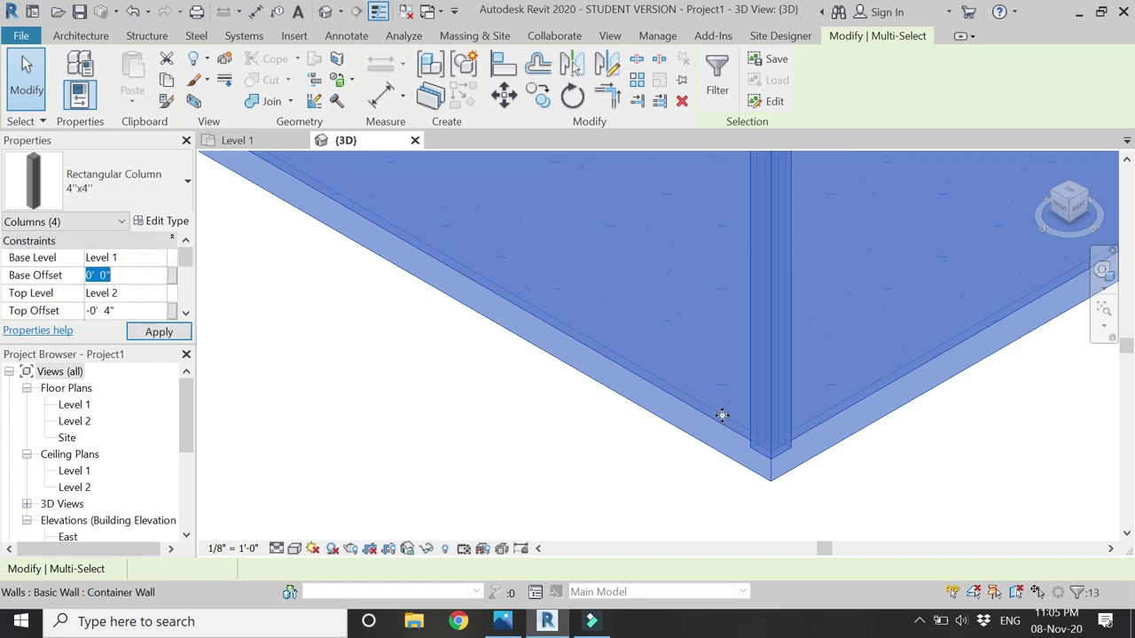
pyautogui.click(132, 276)
pyautogui.write("-0'  5")
pyautogui.press('Return')
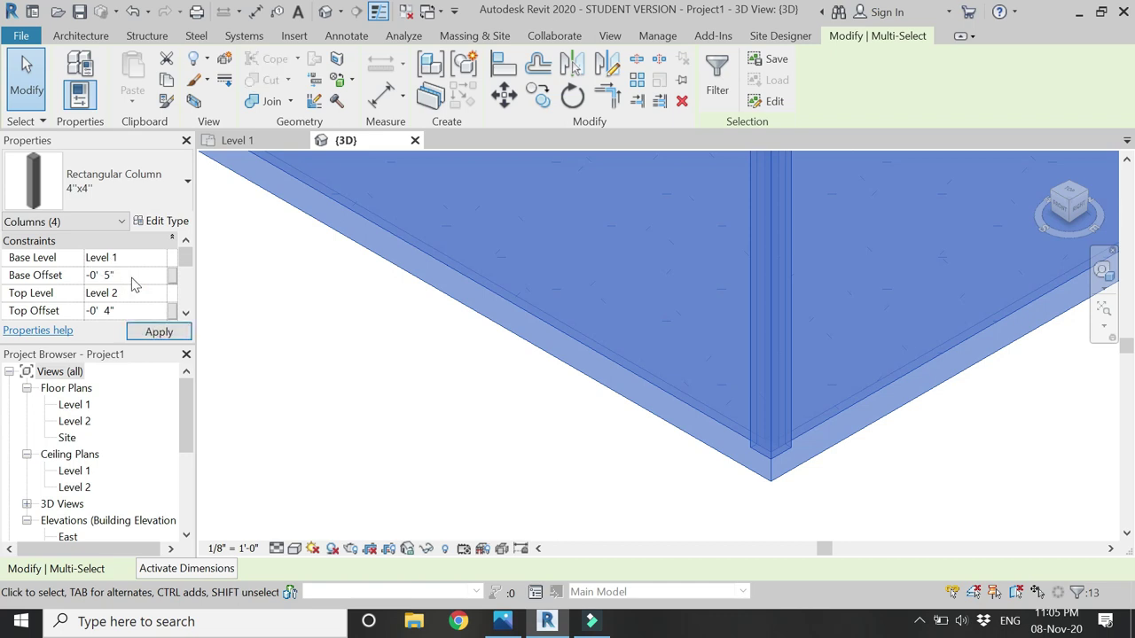
pyautogui.click(155, 334)
# Step: Deselect, then select a corner column to verify its new height
pyautogui.click(385, 390)
pyautogui.scroll(-3, 641, 499)
pyautogui.scroll(2, 674, 311)
pyautogui.scroll(2, 676, 312)
pyautogui.scroll(-5, 714, 400)
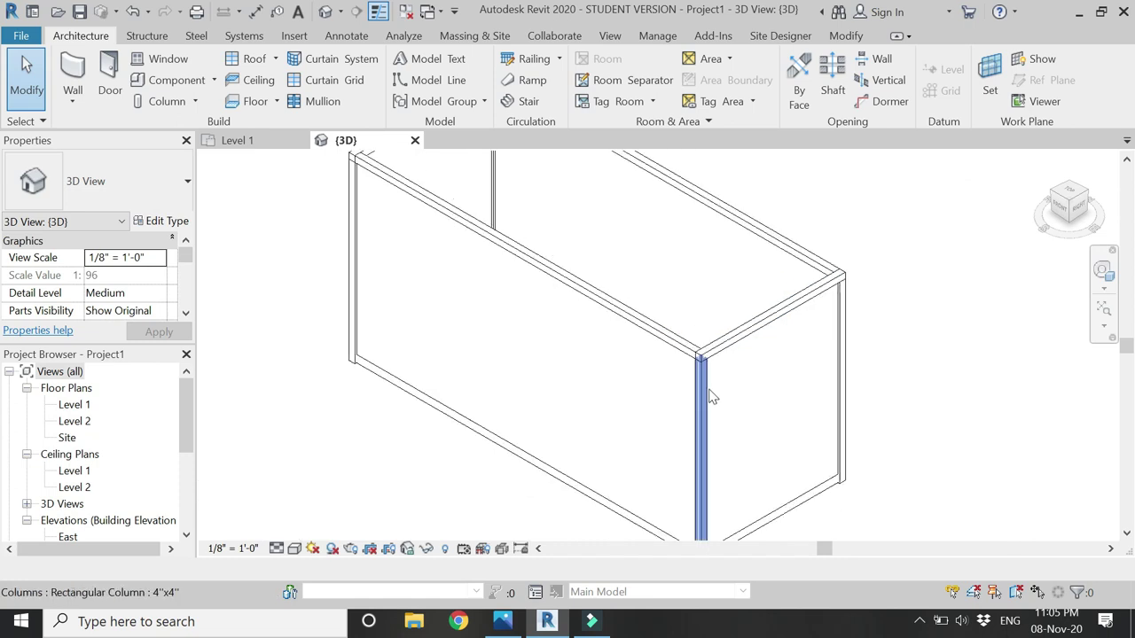
pyautogui.click(674, 390)
# Step: From the Level 1 plan, create a new family from Profile.rft and start the Line tool
pyautogui.click(259, 140)
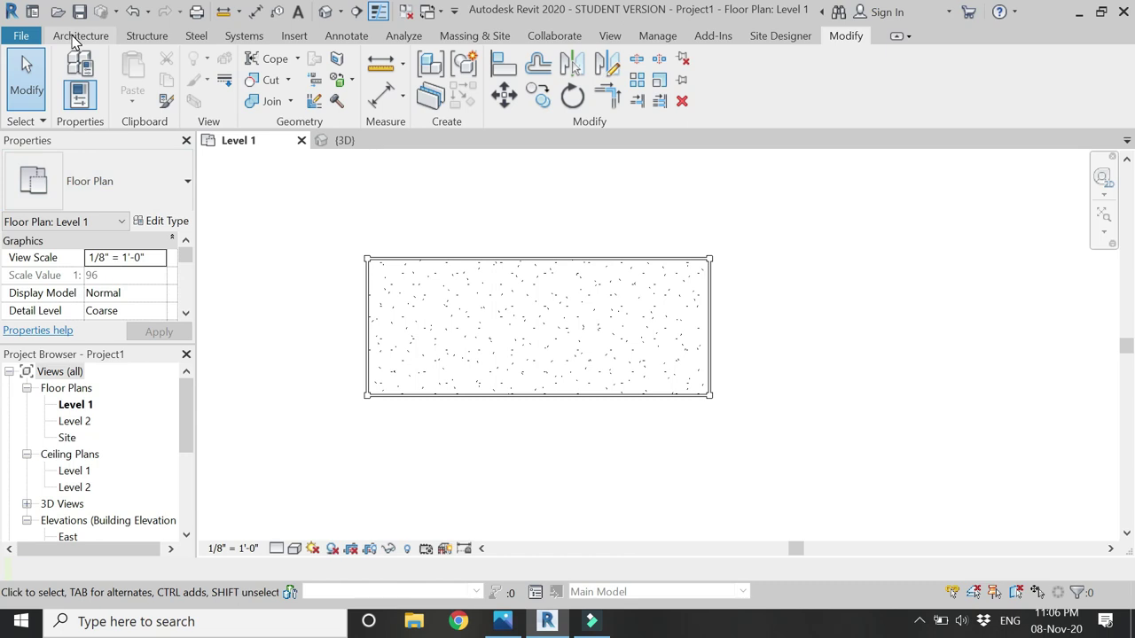
pyautogui.click(74, 40)
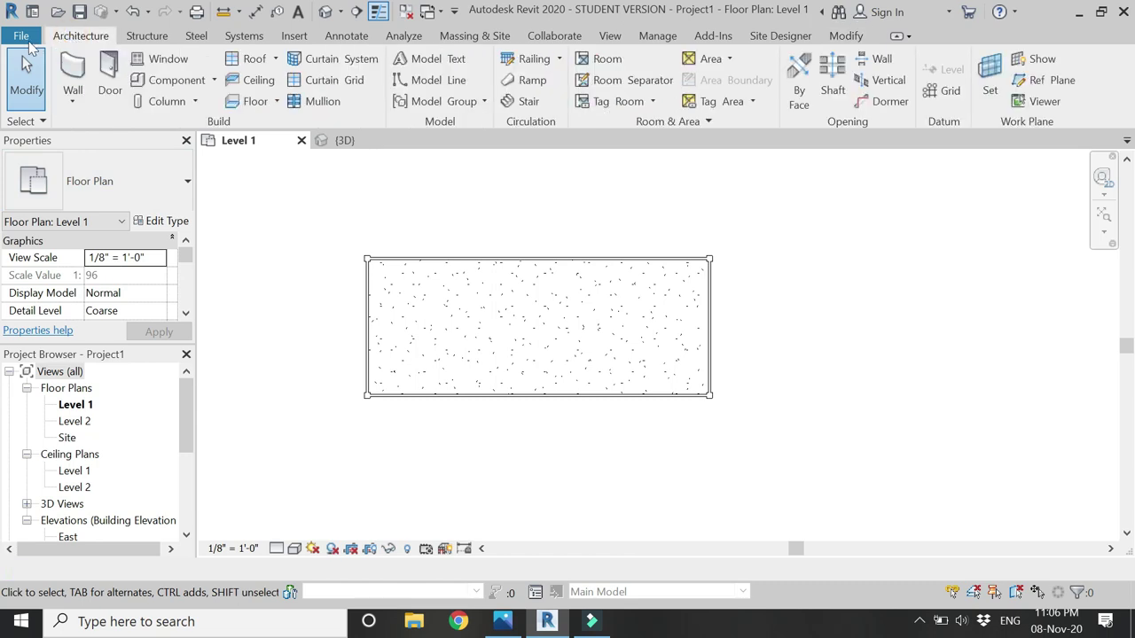
pyautogui.click(23, 37)
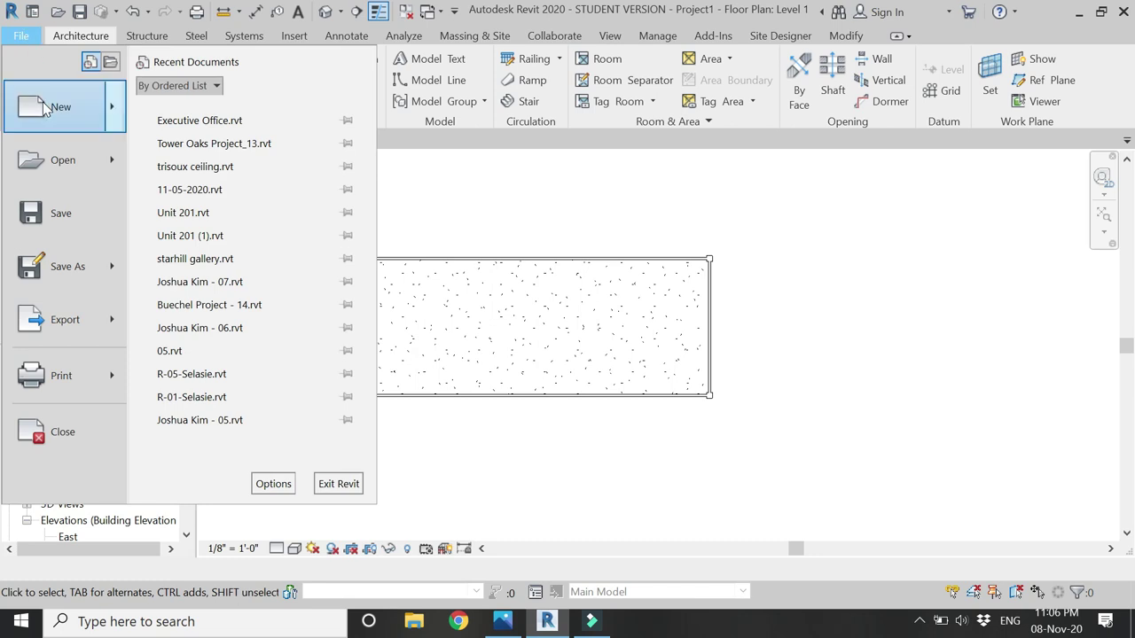
pyautogui.moveTo(53, 106)
pyautogui.click(192, 152)
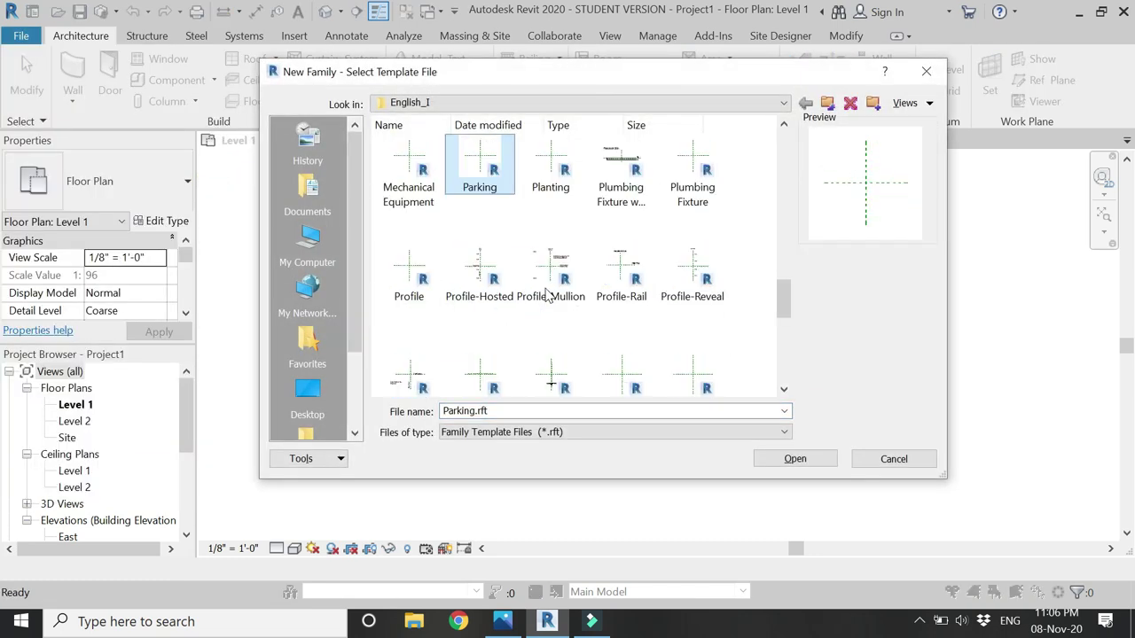
pyautogui.click(411, 300)
pyautogui.click(796, 459)
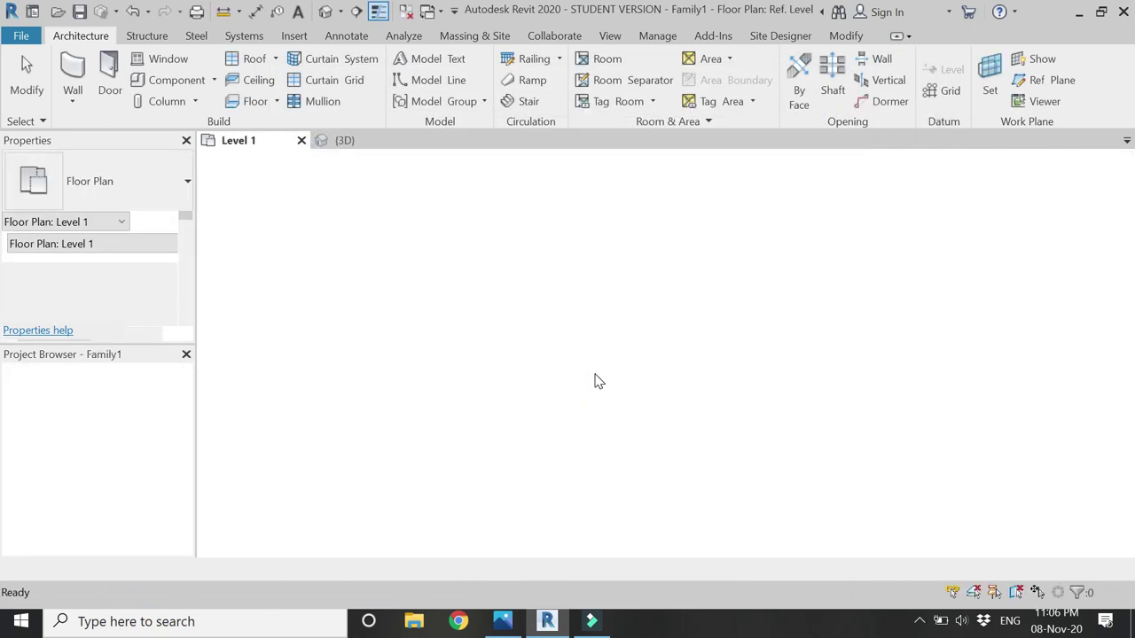
pyautogui.click(144, 76)
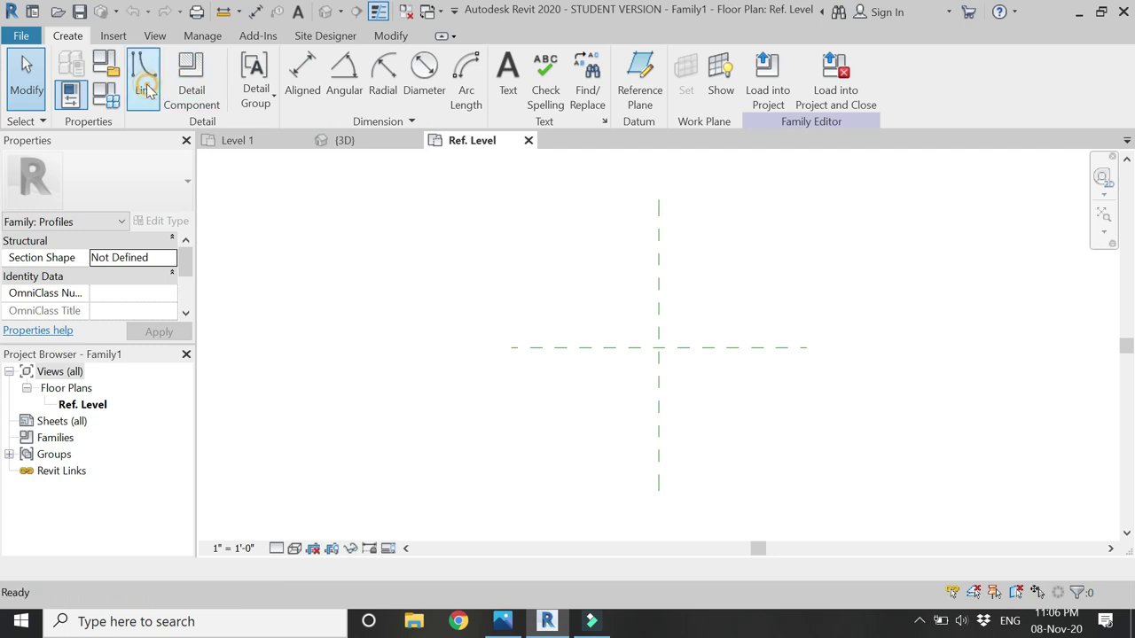
pyautogui.click(502, 621)
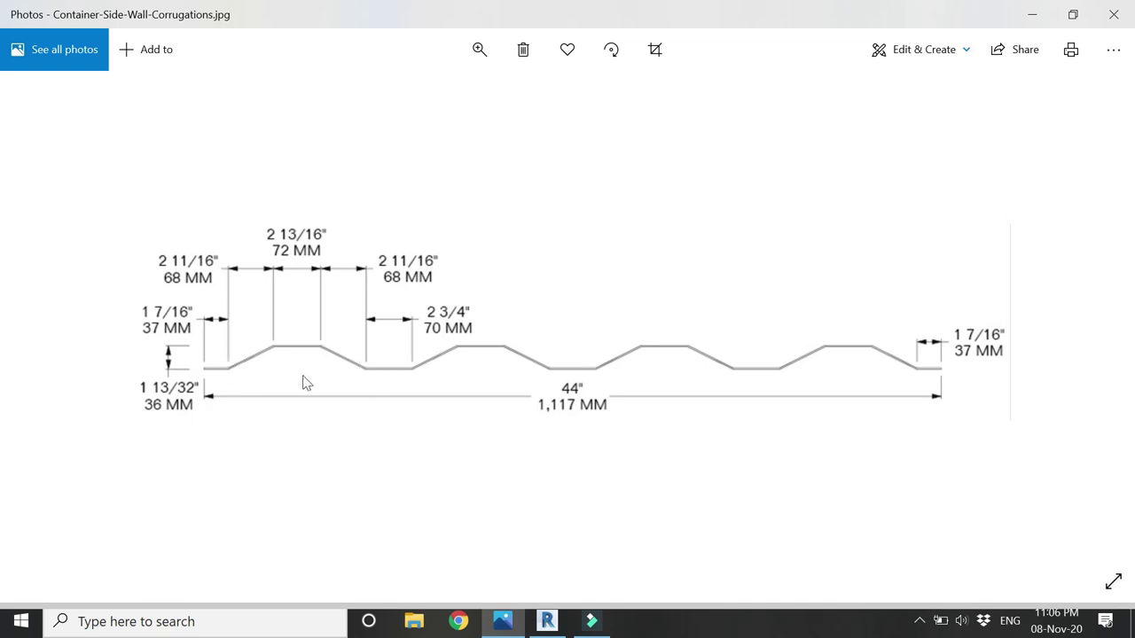
# Step: Draw the rectangular outline from the reference-plane intersection with 68 mm and 72 mm sides
pyautogui.click(548, 620)
pyautogui.scroll(3, 665, 328)
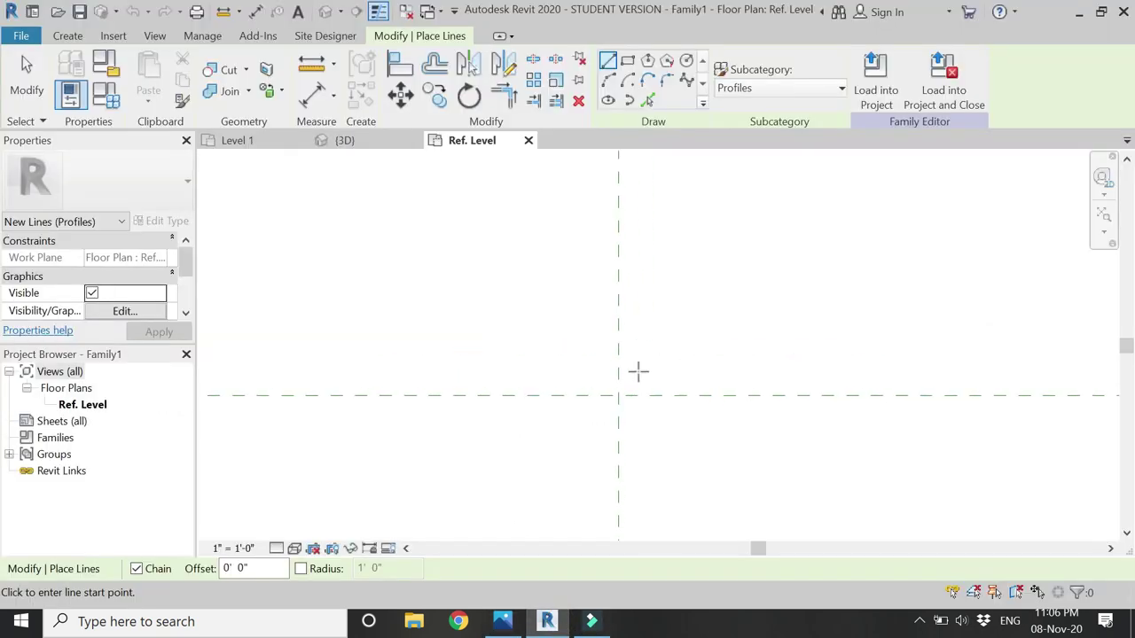
pyautogui.click(618, 395)
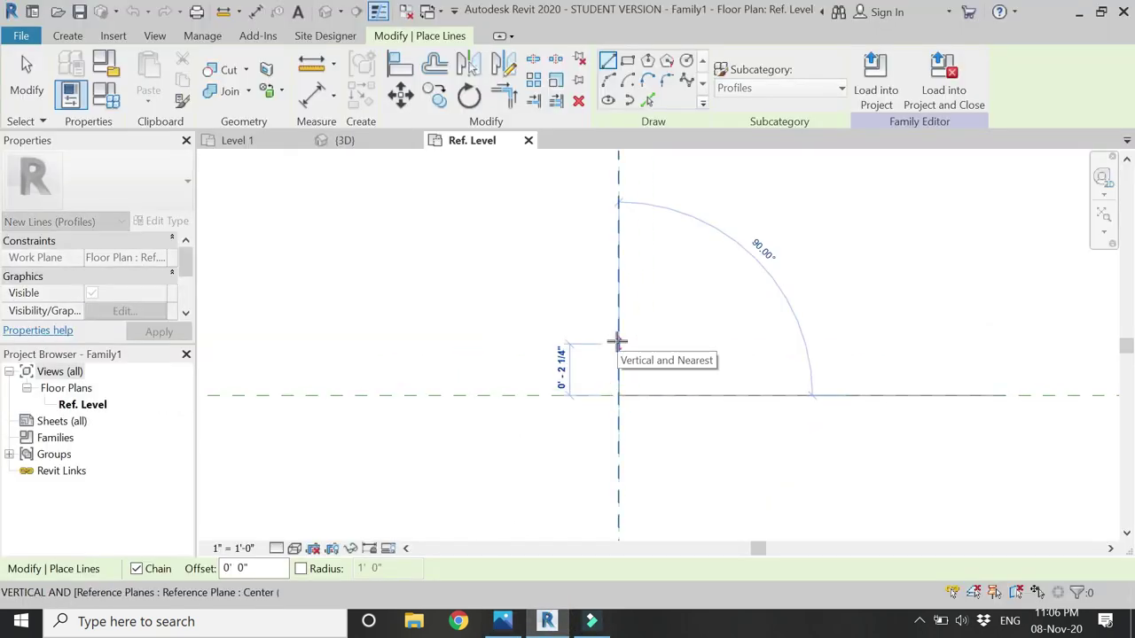
pyautogui.write('6')
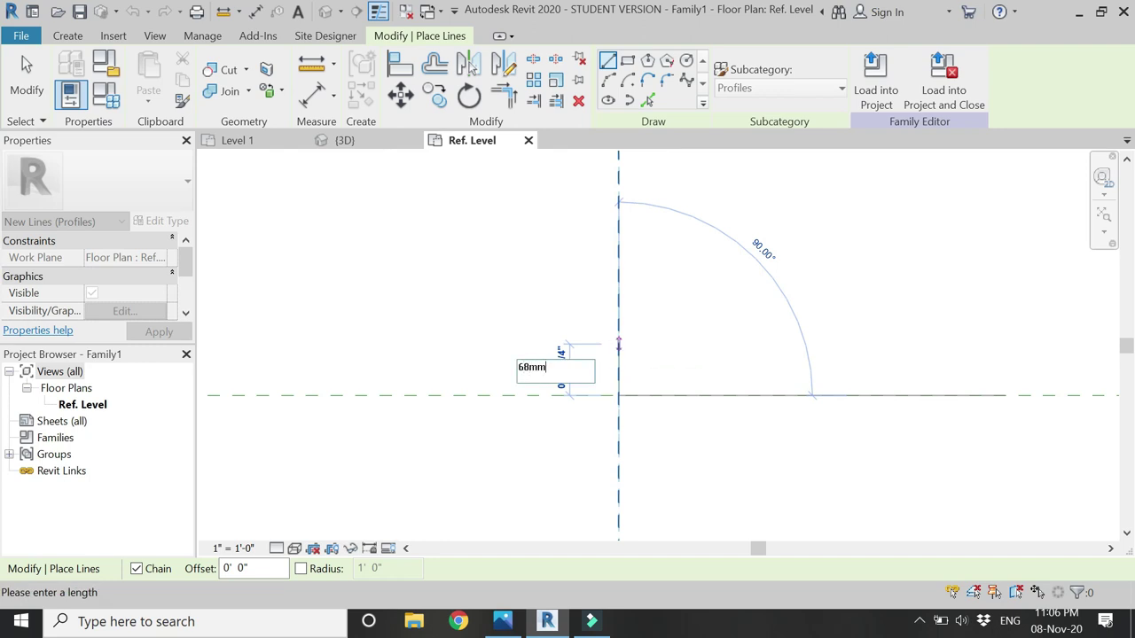
pyautogui.write('8mm')
pyautogui.press('Return')
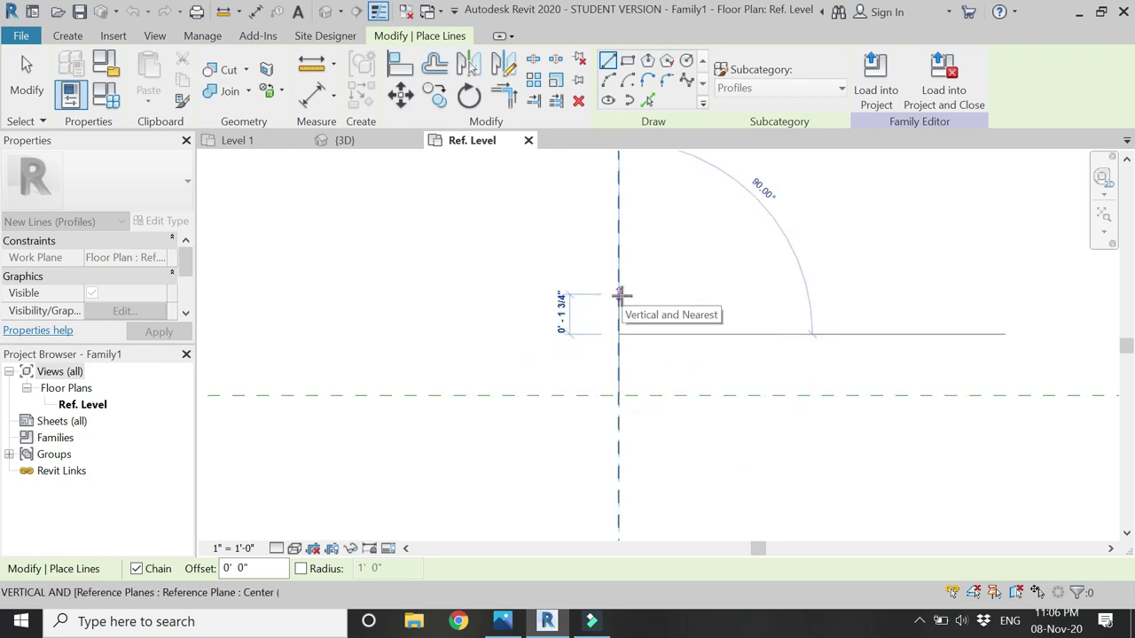
pyautogui.write('72mm')
pyautogui.press('Return')
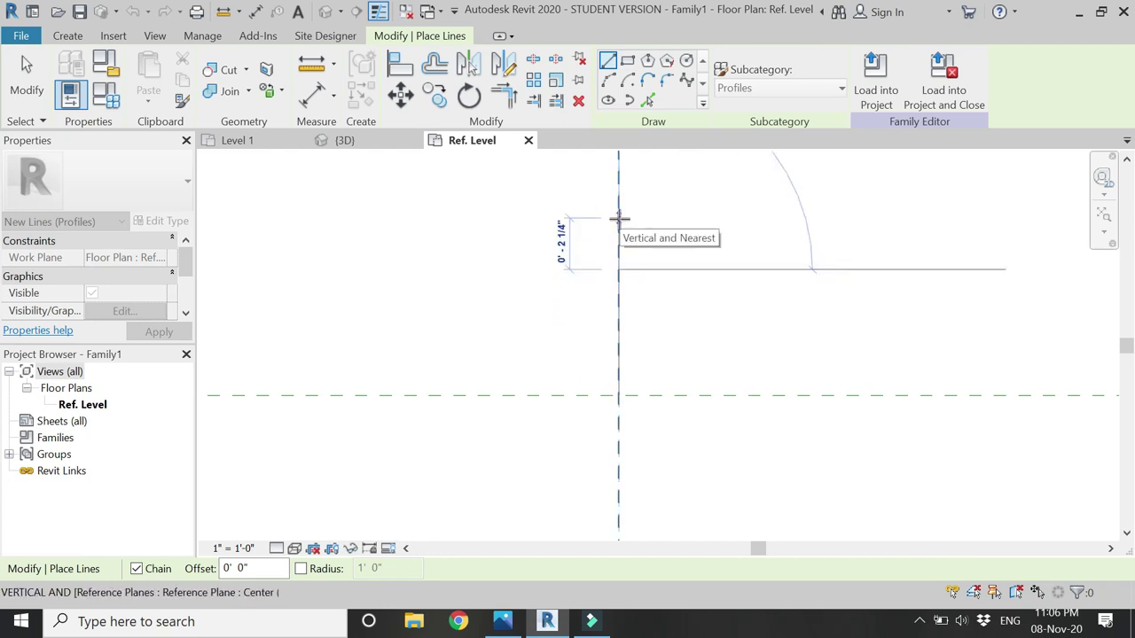
pyautogui.write('68mm')
pyautogui.press('Return')
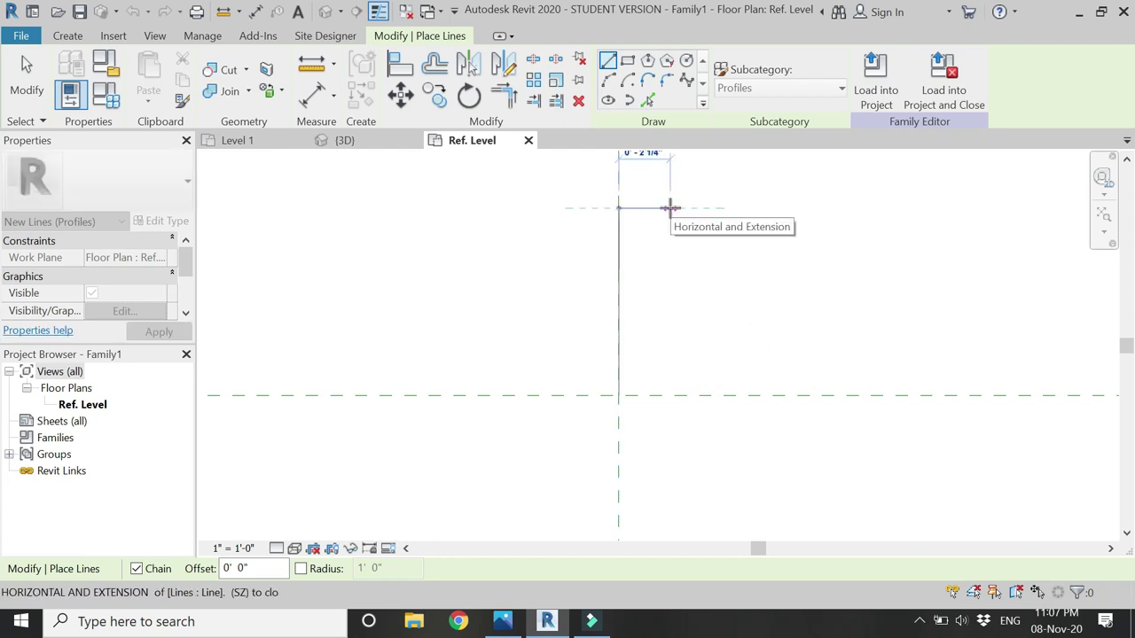
pyautogui.write('5')
pyautogui.scroll(-2, 671, 253)
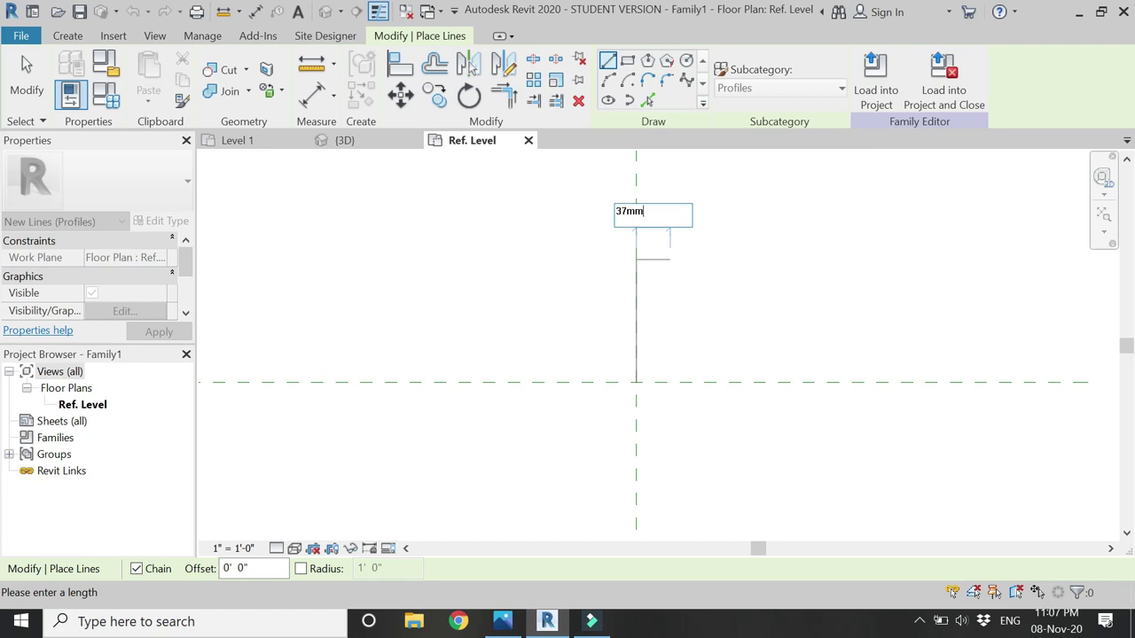
pyautogui.press('Return')
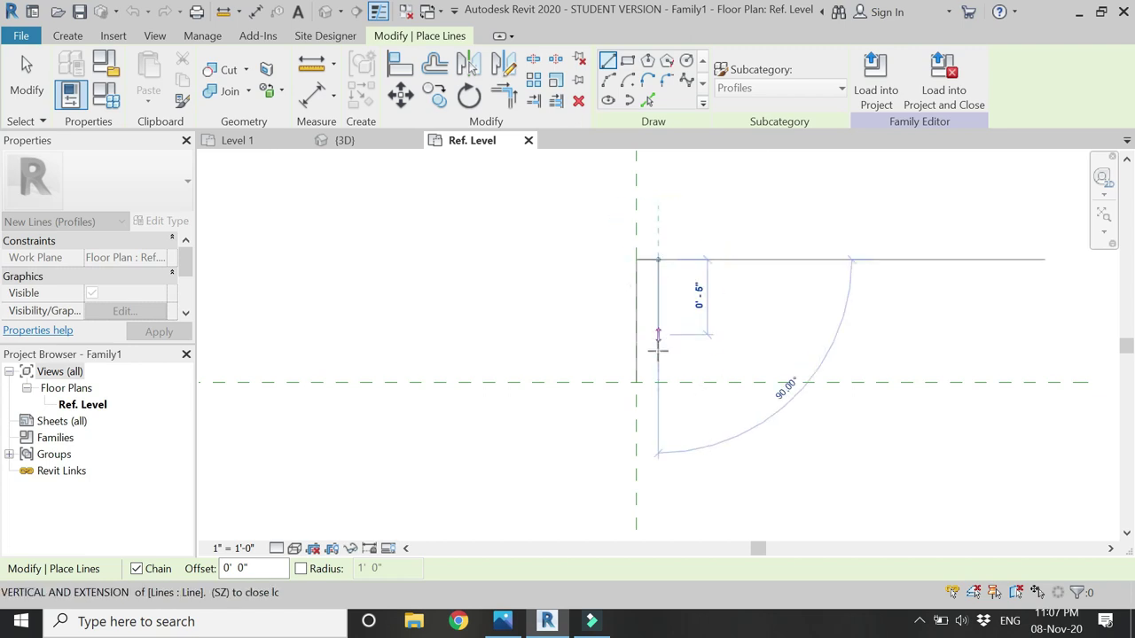
pyautogui.click(658, 381)
pyautogui.click(636, 383)
# Step: Add a short inner horizontal segment and the upper and lower diagonal edges
pyautogui.scroll(2, 643, 319)
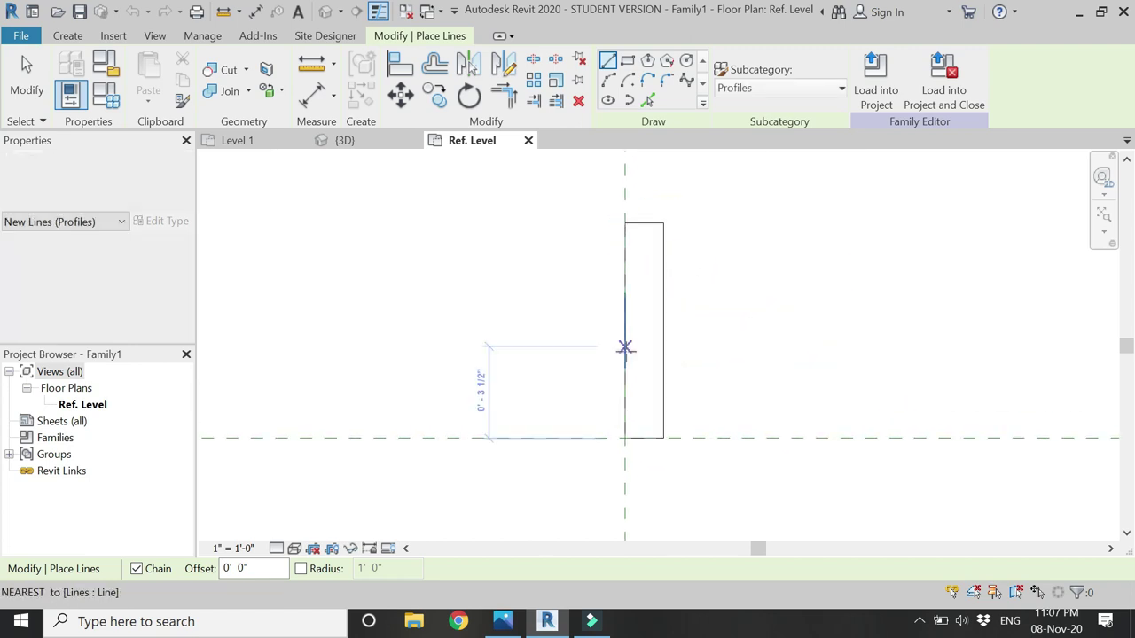
pyautogui.click(661, 367)
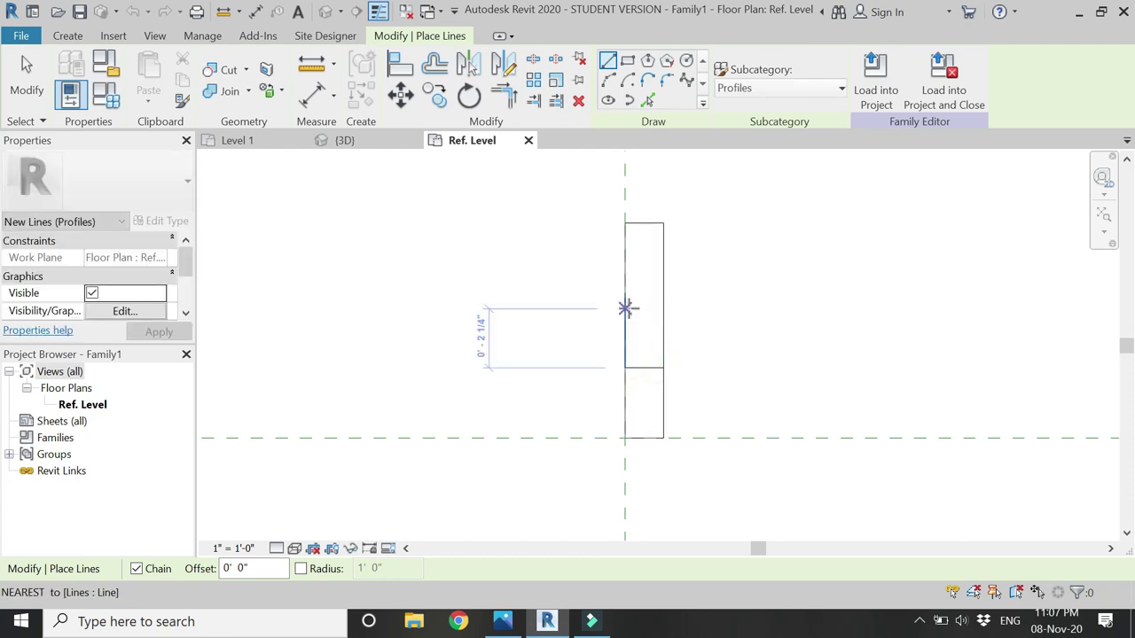
pyautogui.click(625, 293)
pyautogui.click(662, 293)
pyautogui.press('Escape')
pyautogui.click(626, 222)
pyautogui.click(663, 293)
pyautogui.press('Escape')
pyautogui.click(663, 367)
pyautogui.click(625, 438)
pyautogui.press('Escape')
pyautogui.press('Escape')
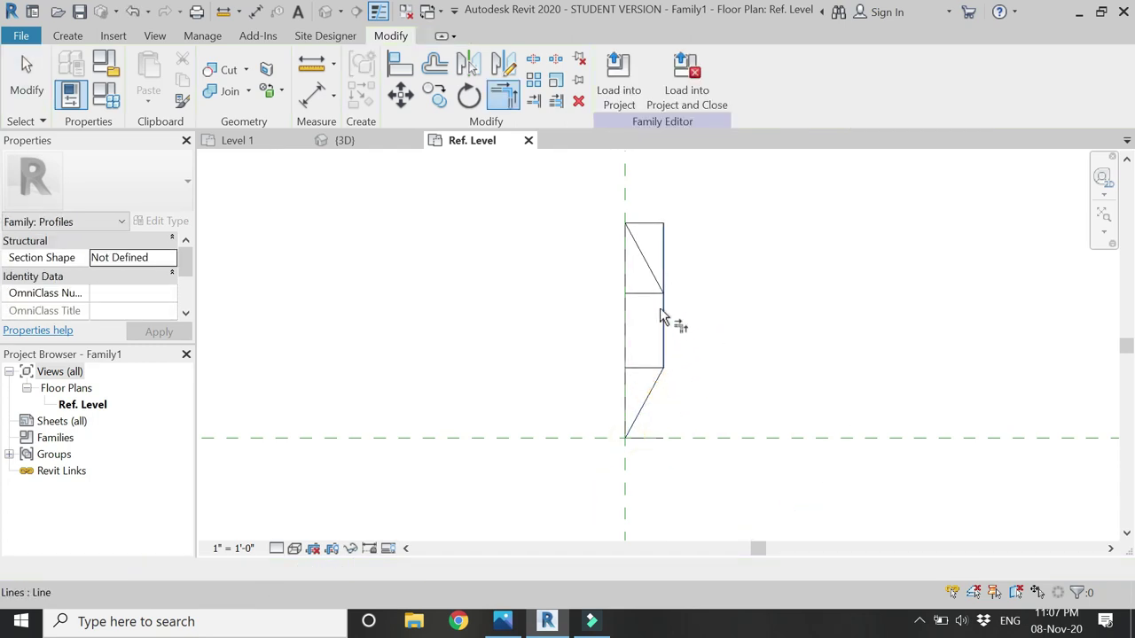
# Step: Delete the extra vertical edge, horizontal dividers and top edge, then save as 'container wall profile'
pyautogui.press('Delete')
pyautogui.click(664, 319)
pyautogui.click(647, 295)
pyautogui.press('Delete')
pyautogui.click(642, 368)
pyautogui.press('Delete')
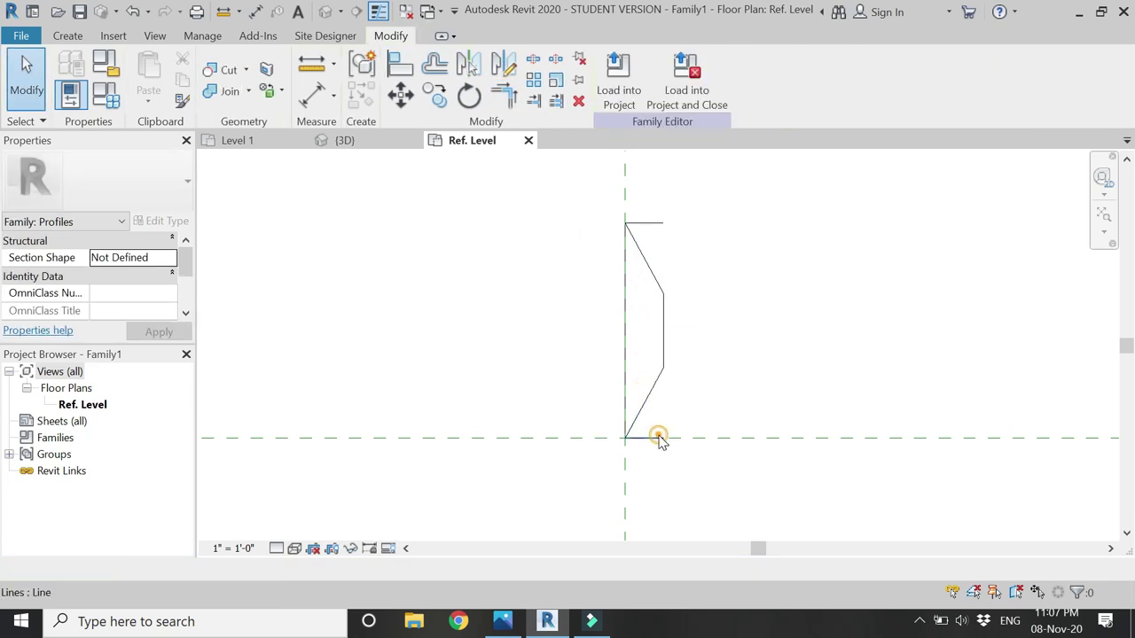
pyautogui.click(659, 435)
pyautogui.press('Escape')
pyautogui.click(657, 232)
pyautogui.press('Delete')
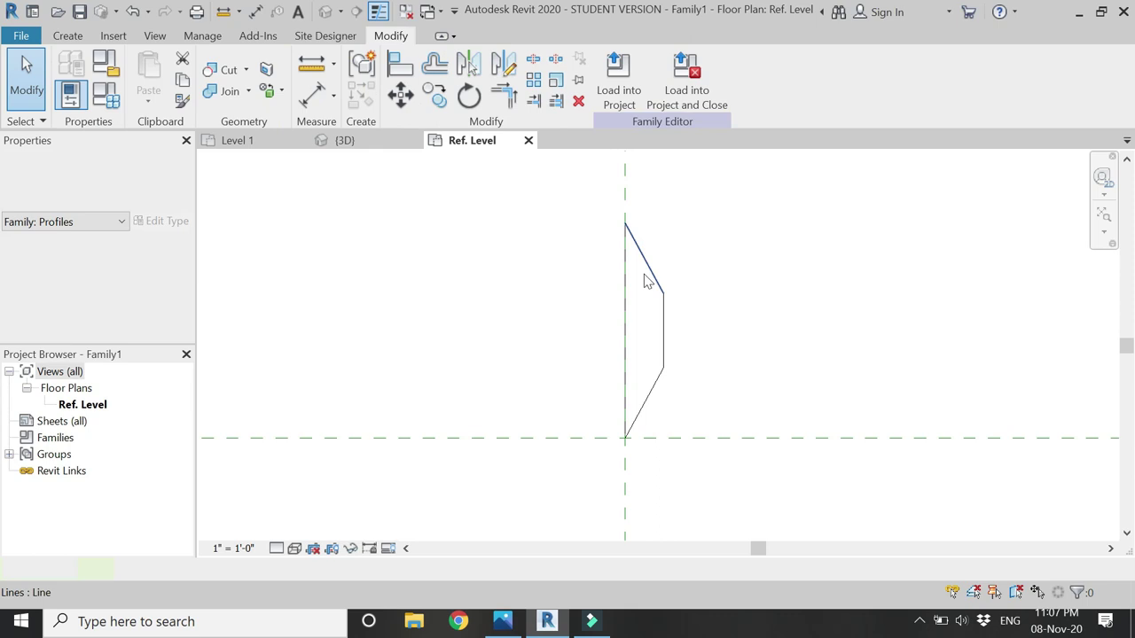
pyautogui.click(648, 277)
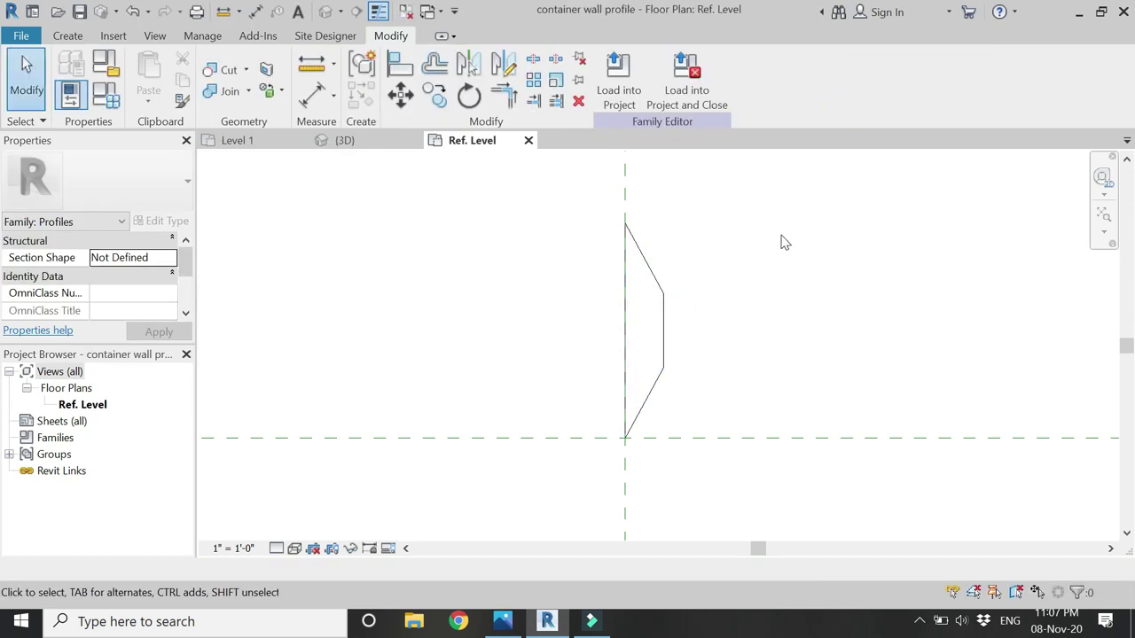
# Step: Load container wall profile into Project1, open the South elevation, and set Detail Level to Fine
pyautogui.click(686, 88)
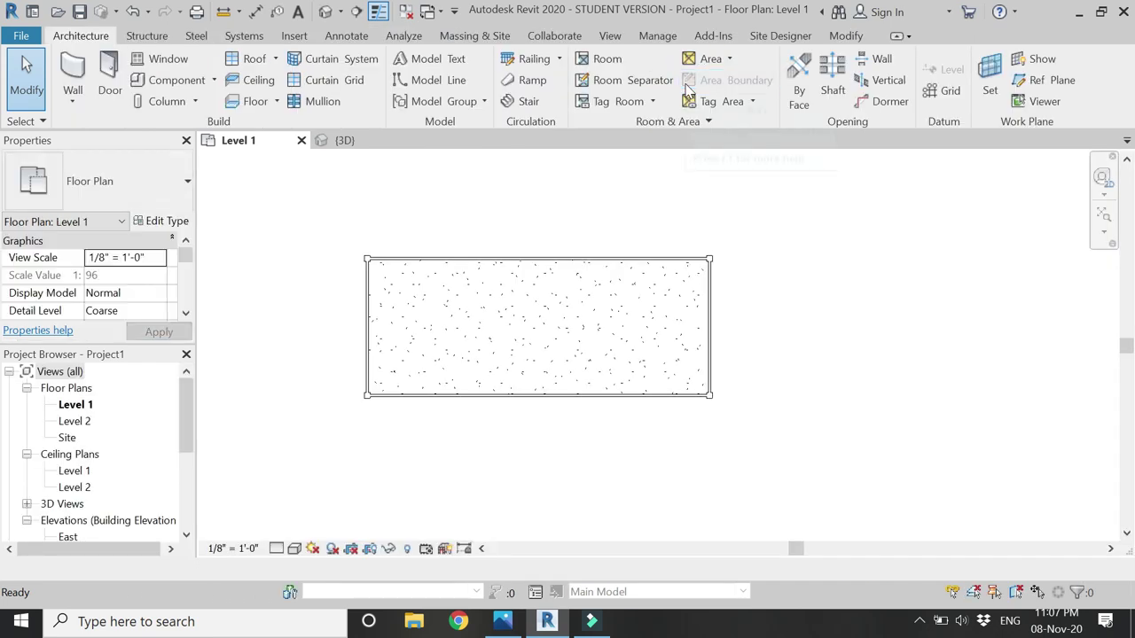
pyautogui.scroll(-2, 75, 486)
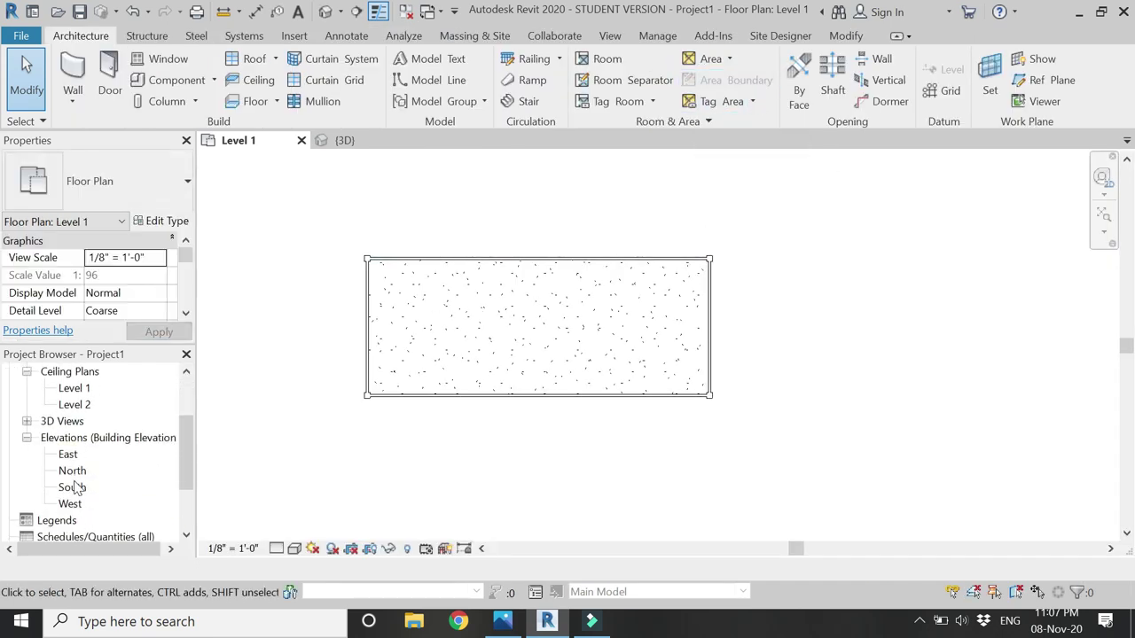
pyautogui.doubleClick(73, 488)
pyautogui.scroll(4, 497, 443)
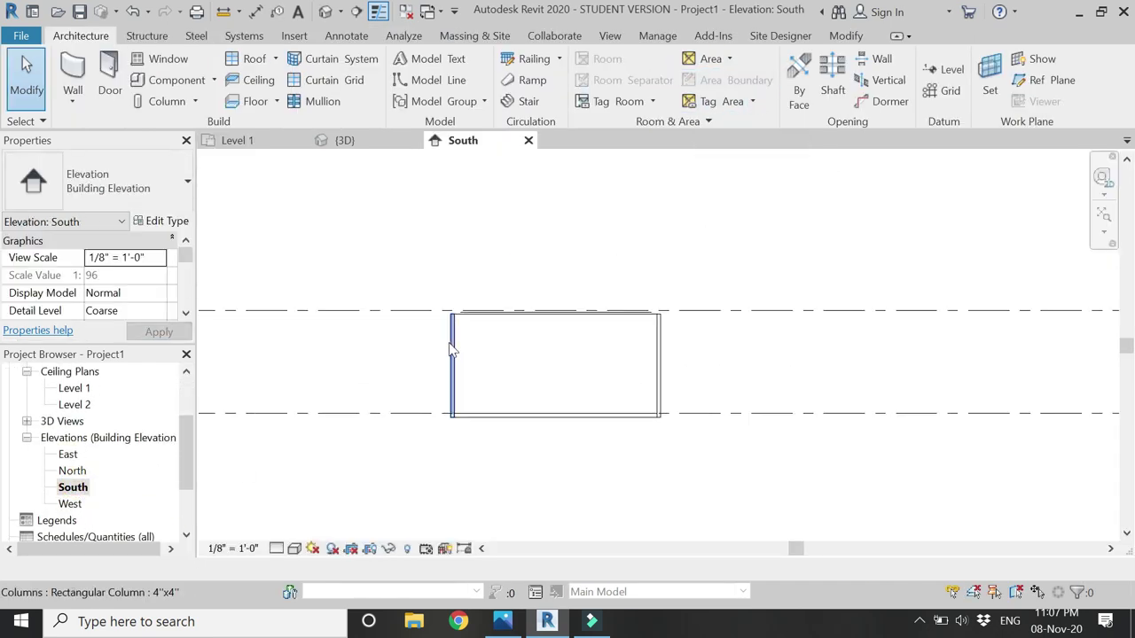
pyautogui.click(277, 547)
pyautogui.click(301, 529)
pyautogui.scroll(2, 621, 532)
pyautogui.scroll(-2, 504, 541)
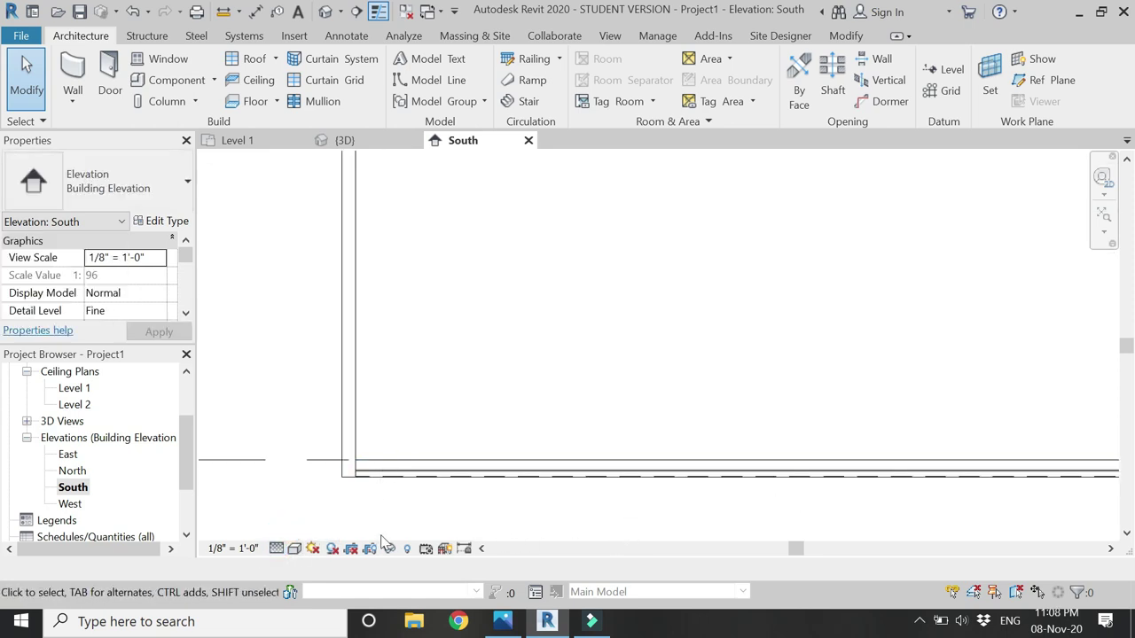
pyautogui.click(73, 101)
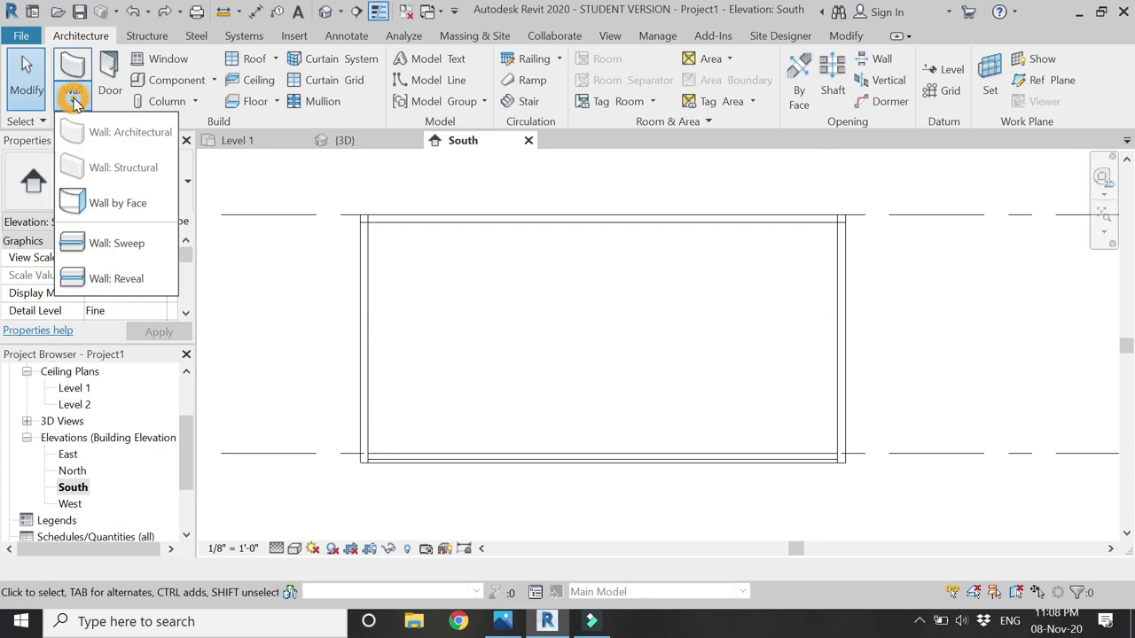
# Step: Duplicate the wall reveal type as 'Container wall sweep' with the container wall profile
pyautogui.click(116, 279)
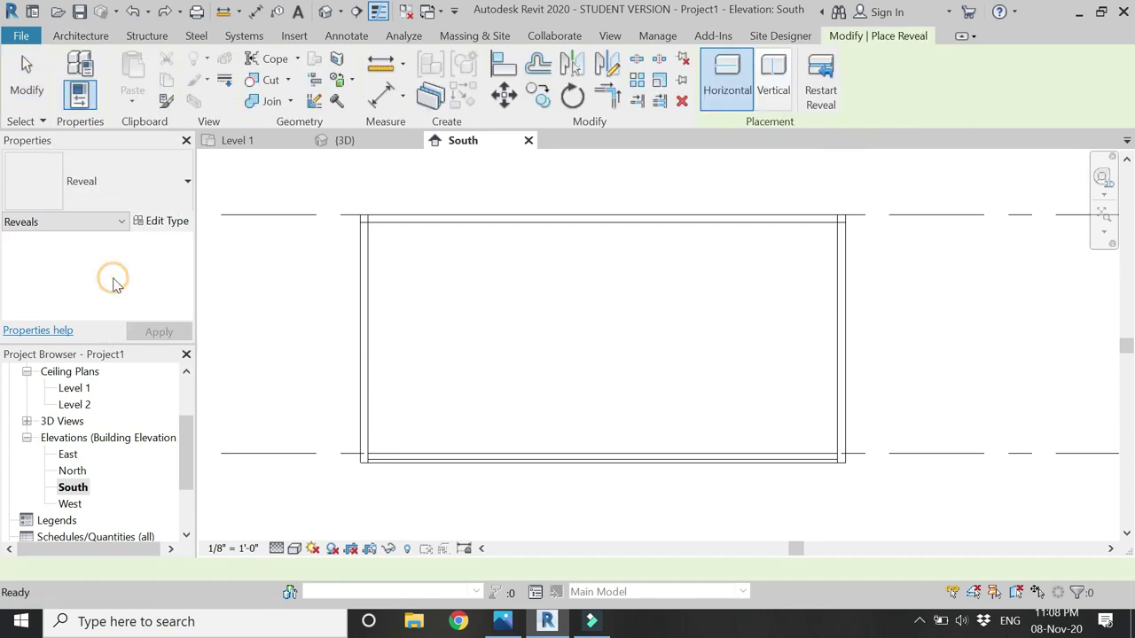
pyautogui.click(144, 200)
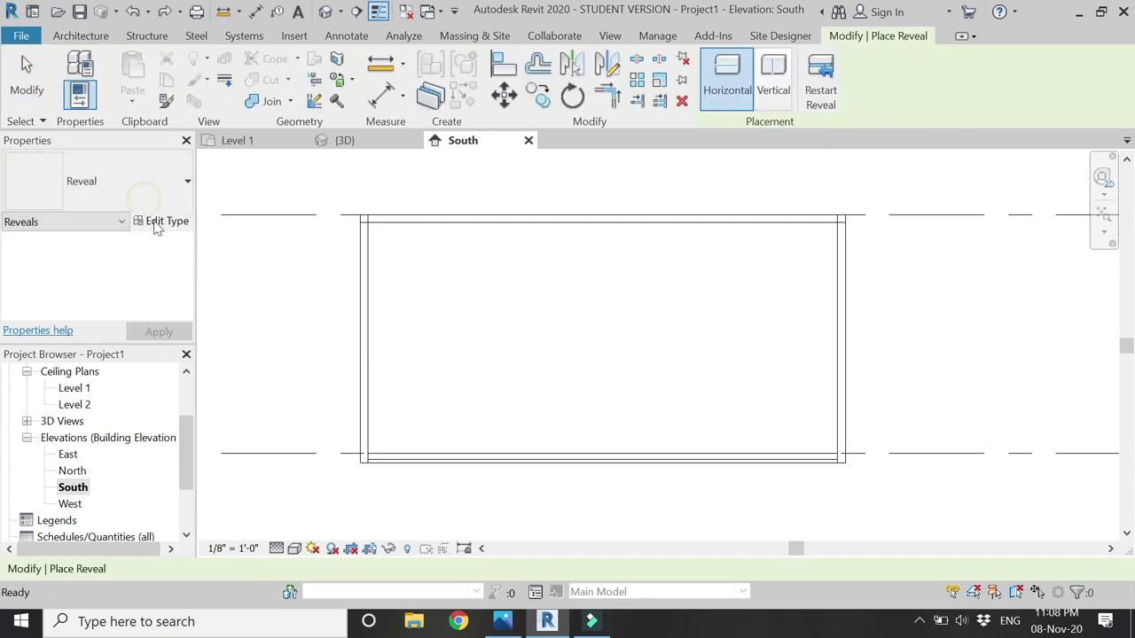
pyautogui.click(155, 221)
pyautogui.click(834, 75)
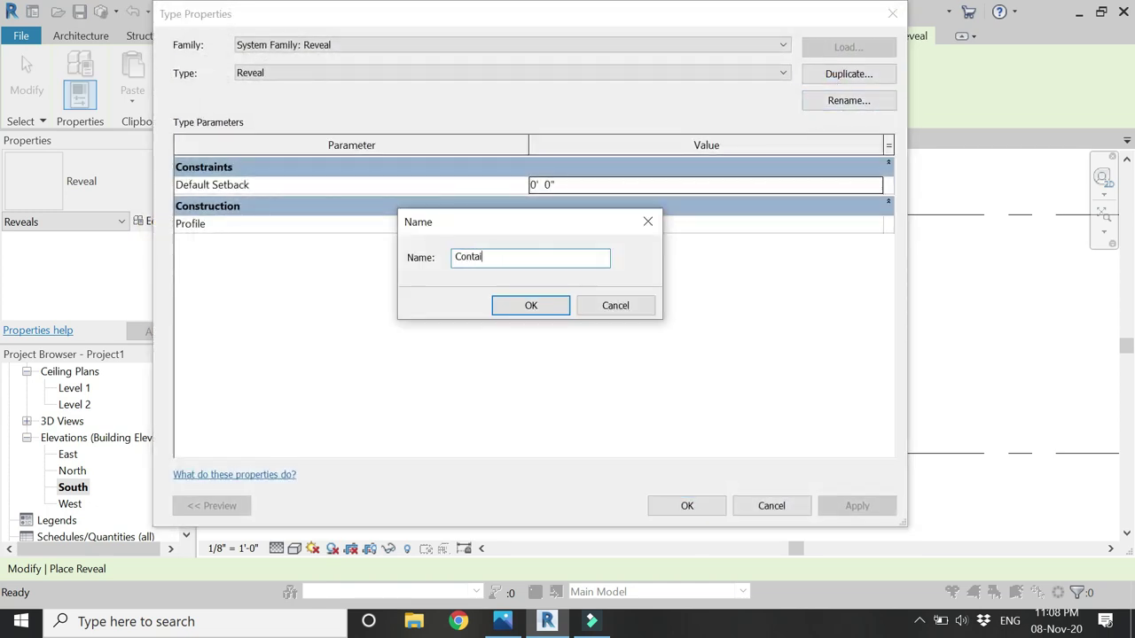
pyautogui.write('Container wall sweep')
pyautogui.press('Return')
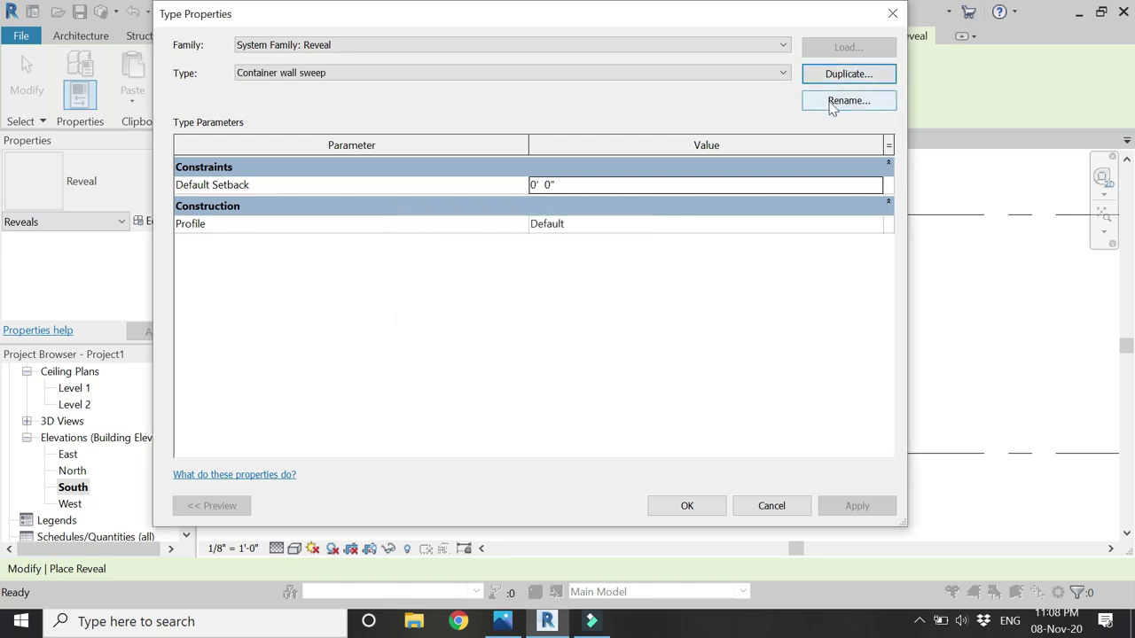
pyautogui.click(881, 227)
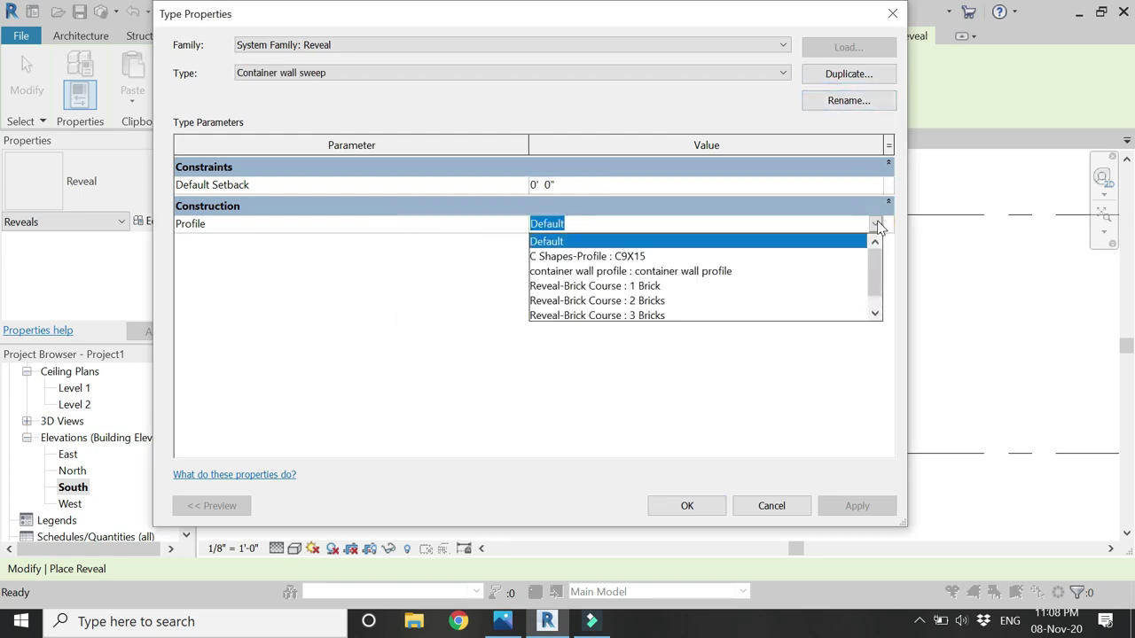
pyautogui.click(637, 272)
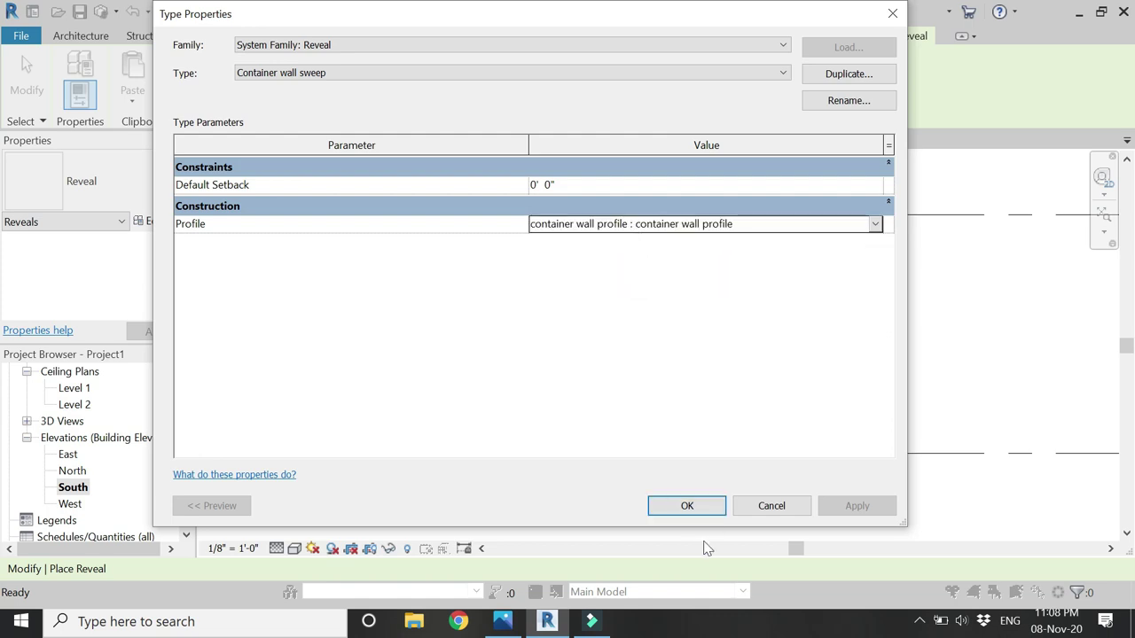
pyautogui.click(687, 506)
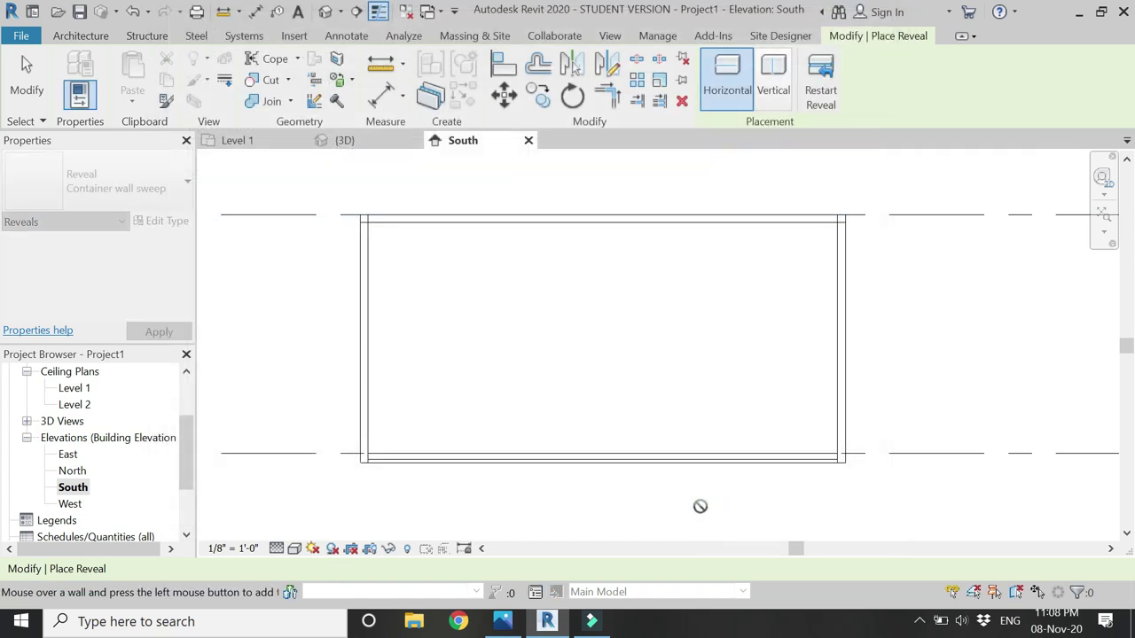
# Step: Place a vertical Container wall sweep reveal on the south wall, then exit placement
pyautogui.click(762, 81)
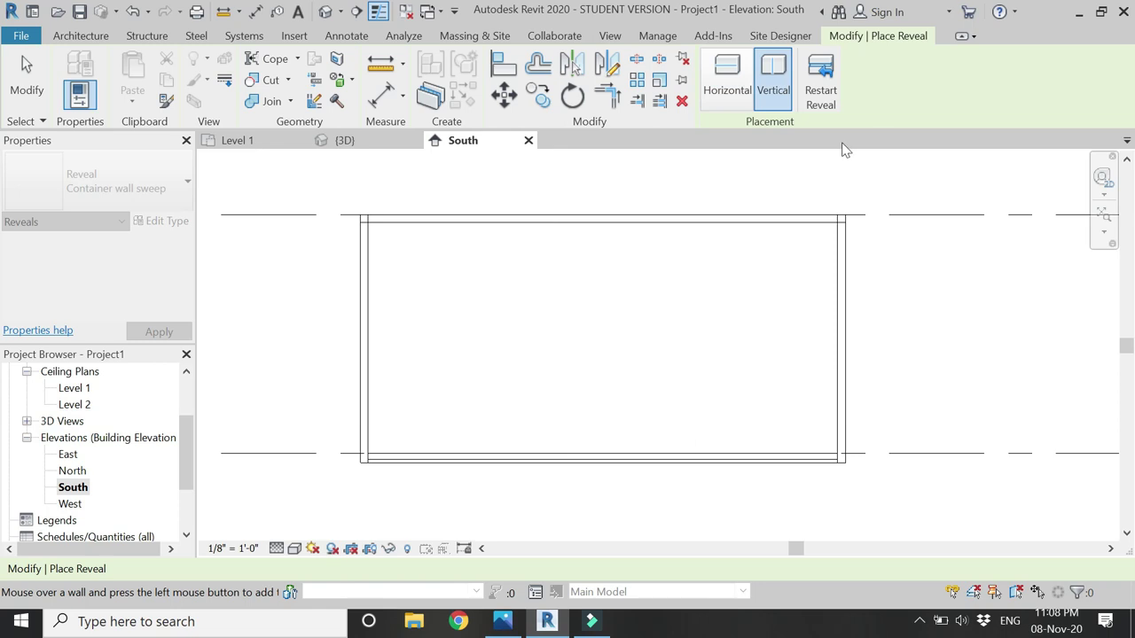
pyautogui.click(736, 78)
pyautogui.click(770, 82)
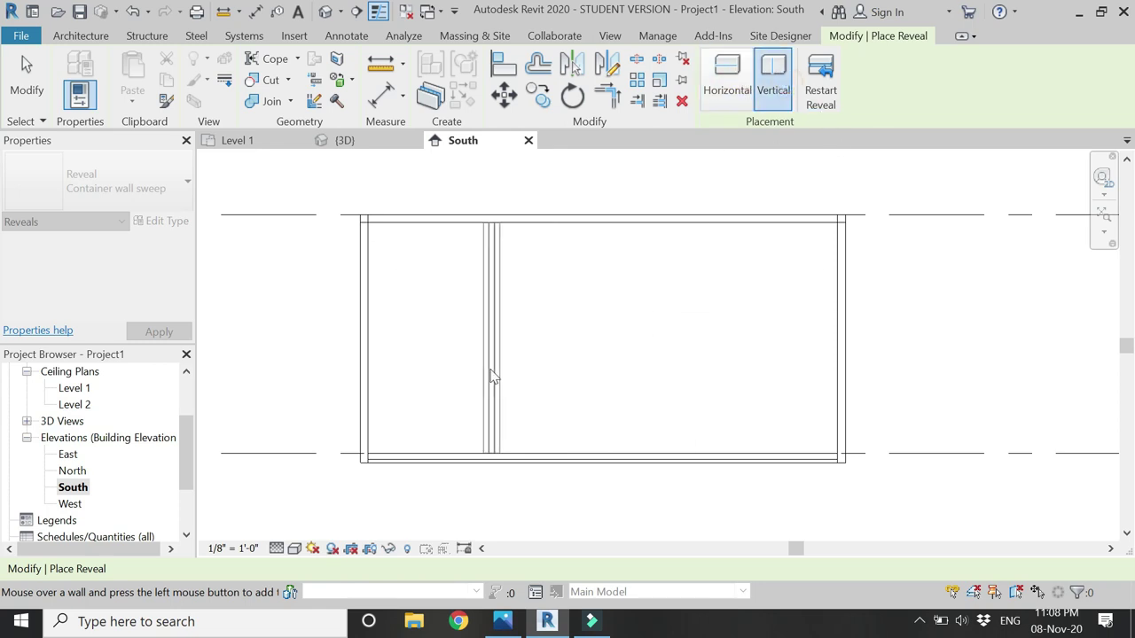
pyautogui.scroll(5, 371, 440)
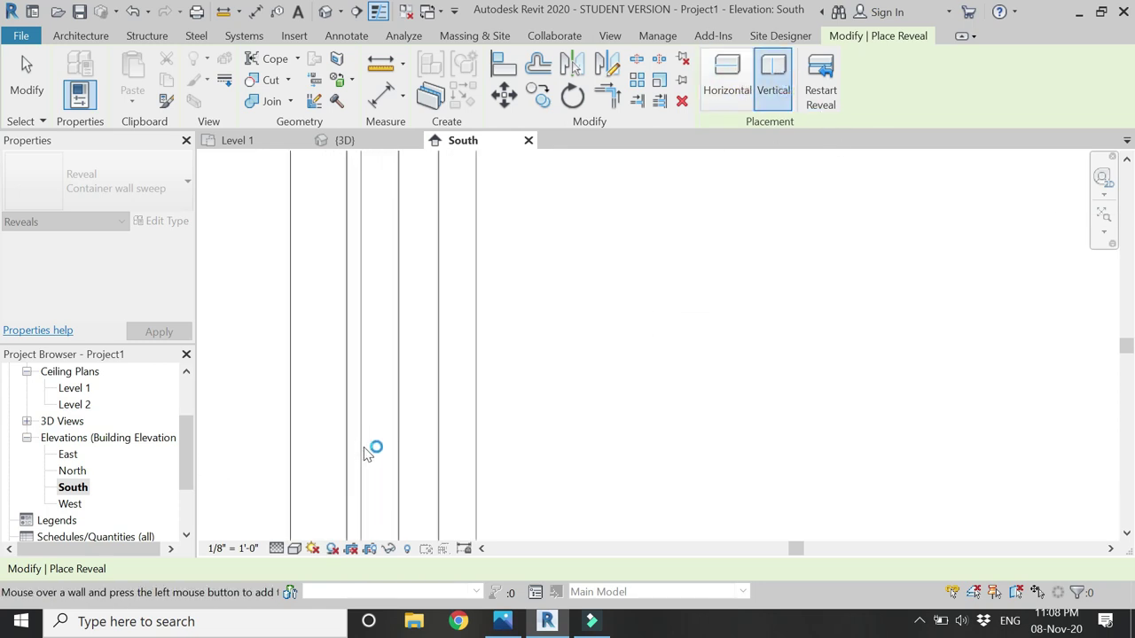
pyautogui.scroll(-5, 355, 437)
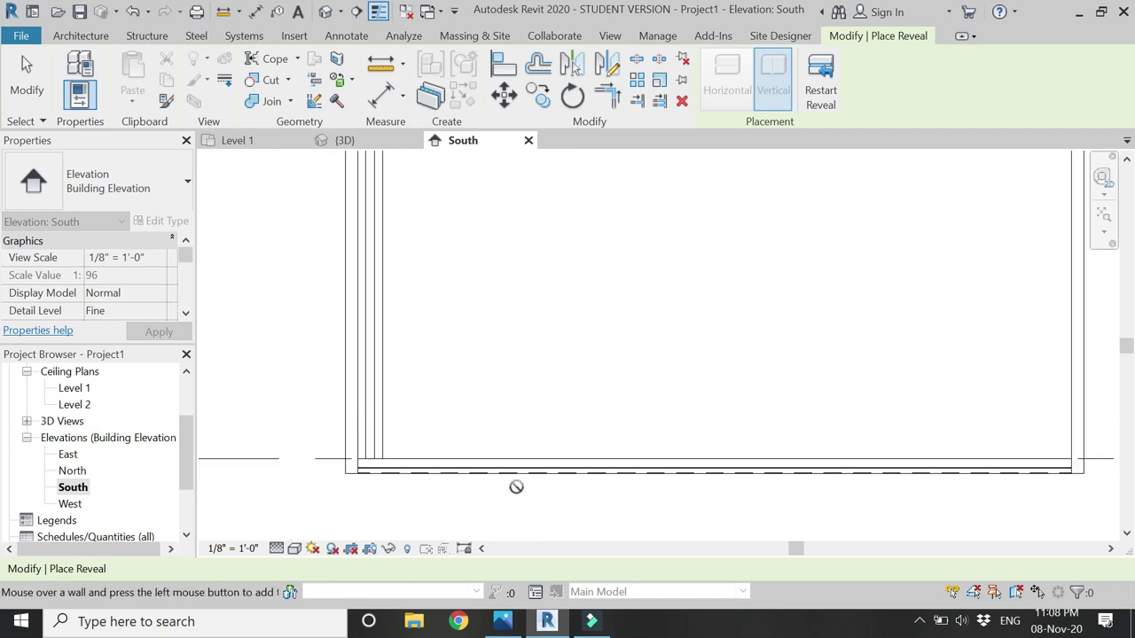
pyautogui.click(818, 80)
pyautogui.scroll(-3, 449, 400)
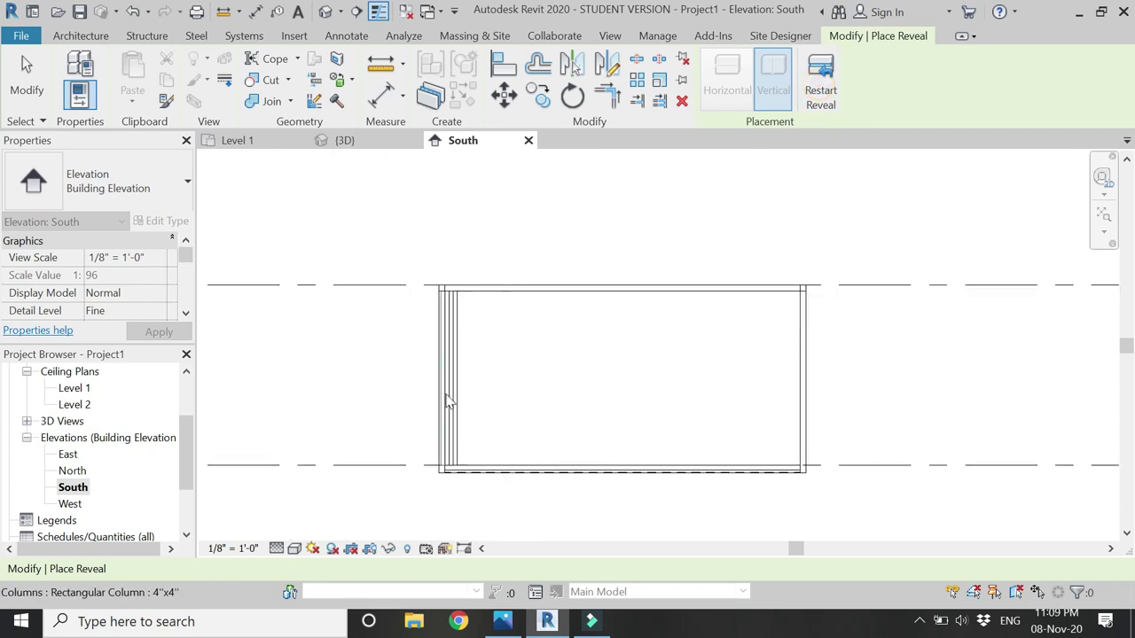
pyautogui.press('Escape')
pyautogui.press('Escape')
# Step: In the Level 1 plan, mirror the reveal across the wall centerline onto the wall's upper face
pyautogui.click(255, 142)
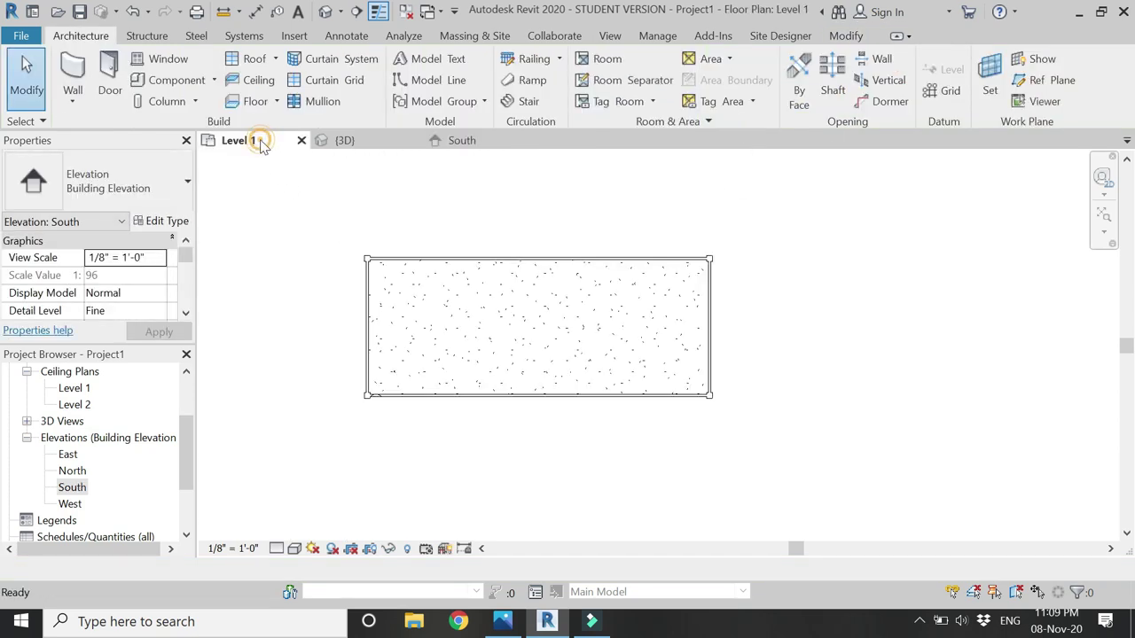
pyautogui.scroll(8, 355, 397)
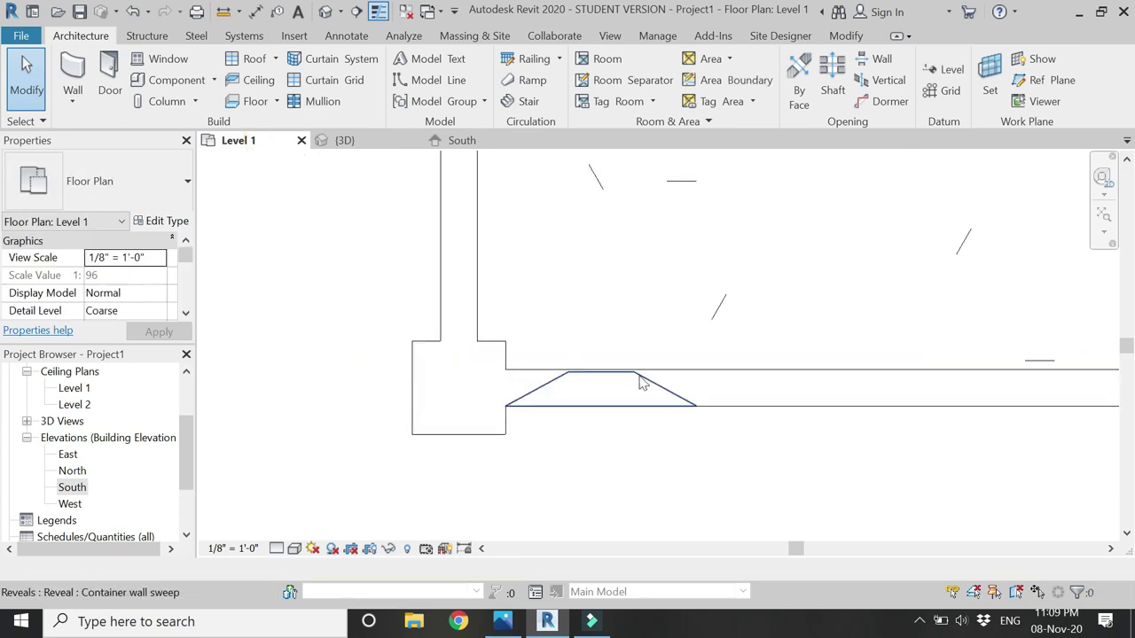
pyautogui.click(643, 381)
pyautogui.moveTo(709, 440); pyautogui.dragTo(603, 440, button='middle')
pyautogui.scroll(1, 603, 441)
pyautogui.press('m')
pyautogui.press('m')
pyautogui.click(587, 388)
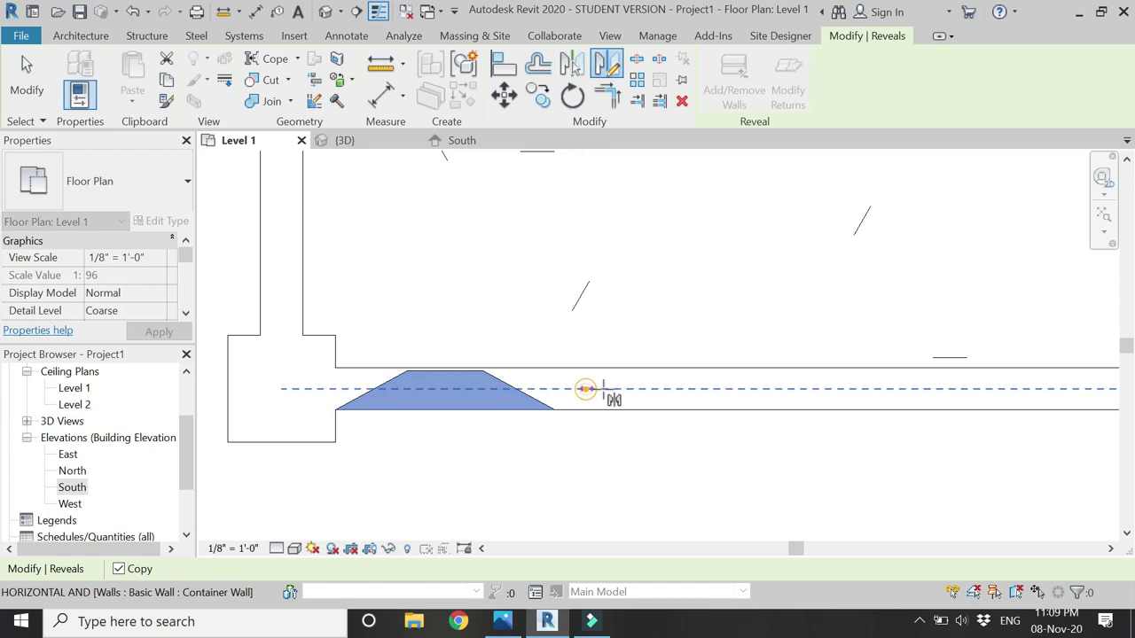
pyautogui.click(672, 391)
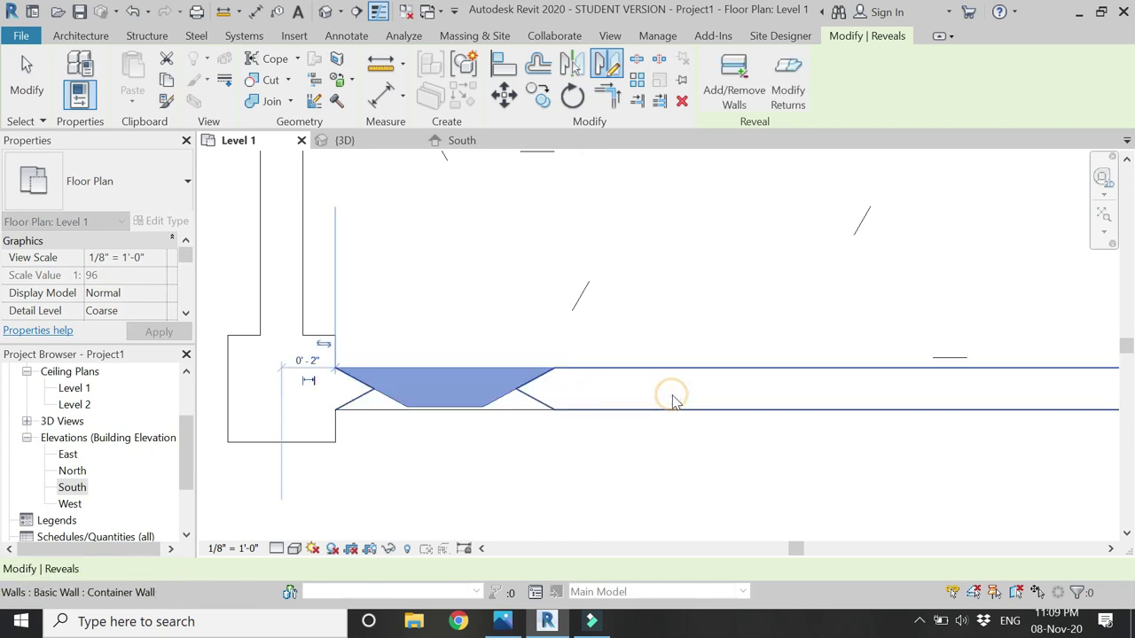
# Step: Move the mirrored reveal against the next wall bump, then onto the wall's sloped corner
pyautogui.click(506, 100)
pyautogui.scroll(2, 363, 381)
pyautogui.click(322, 367)
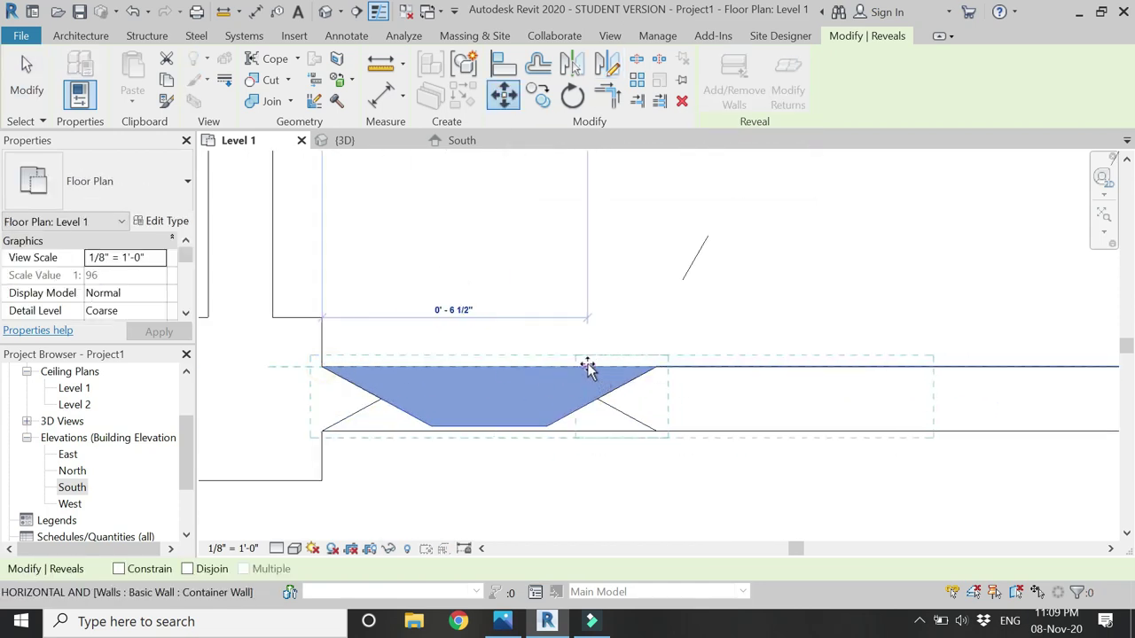
pyautogui.click(539, 367)
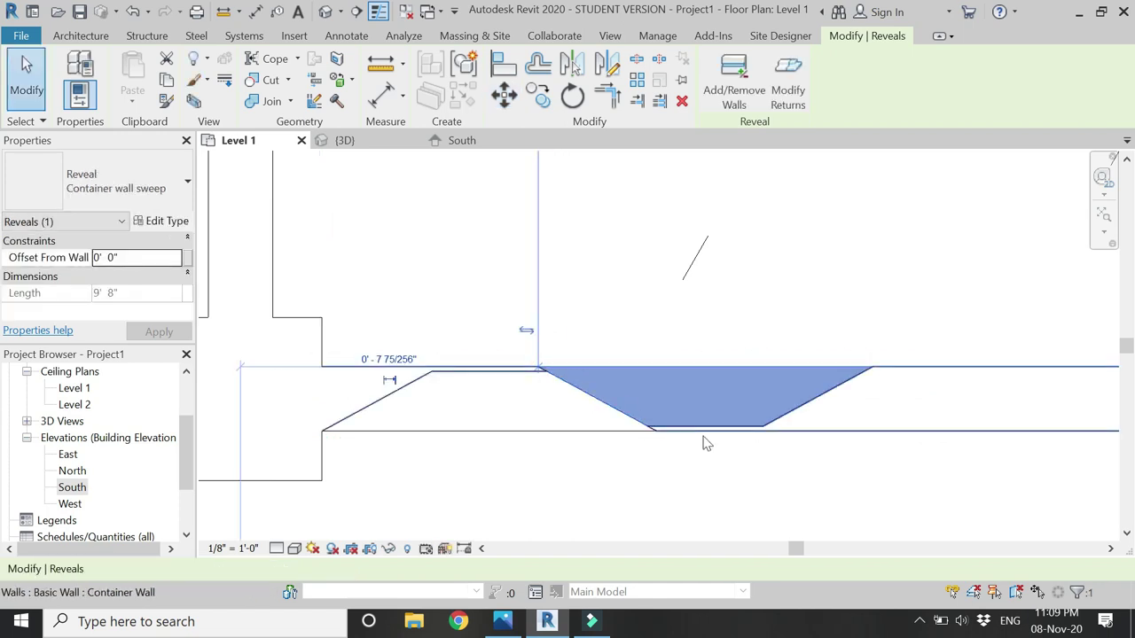
pyautogui.scroll(2, 705, 435)
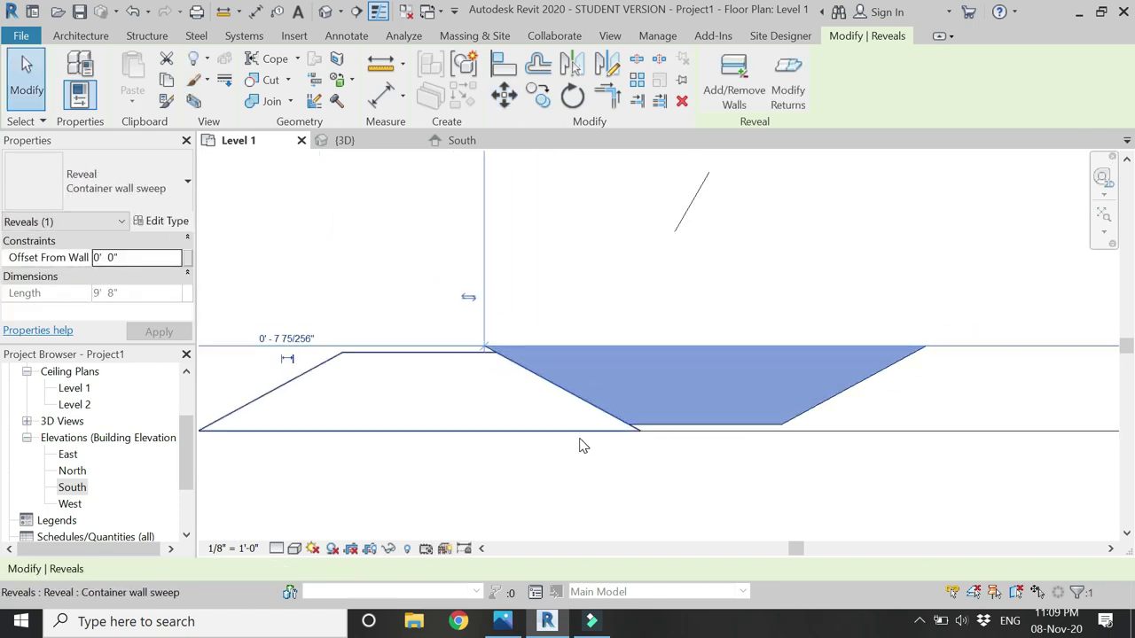
pyautogui.click(512, 95)
pyautogui.scroll(2, 489, 345)
pyautogui.click(493, 342)
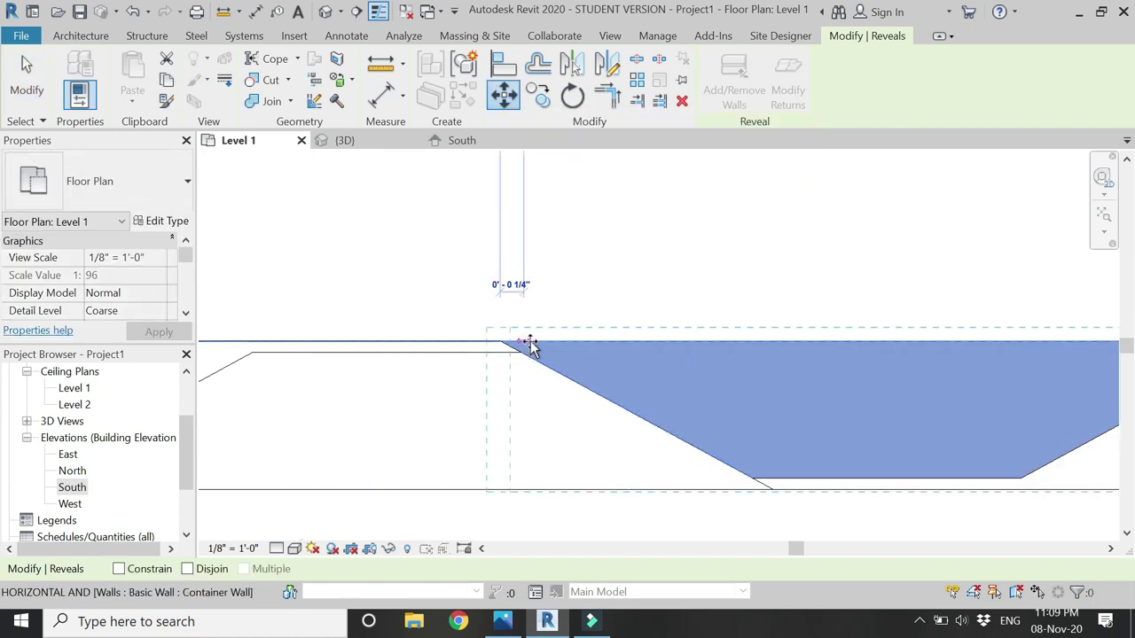
pyautogui.click(525, 342)
pyautogui.press('Escape')
# Step: Mirror the left trapezoid reveal rightward about a drawn vertical axis
pyautogui.scroll(-4, 572, 426)
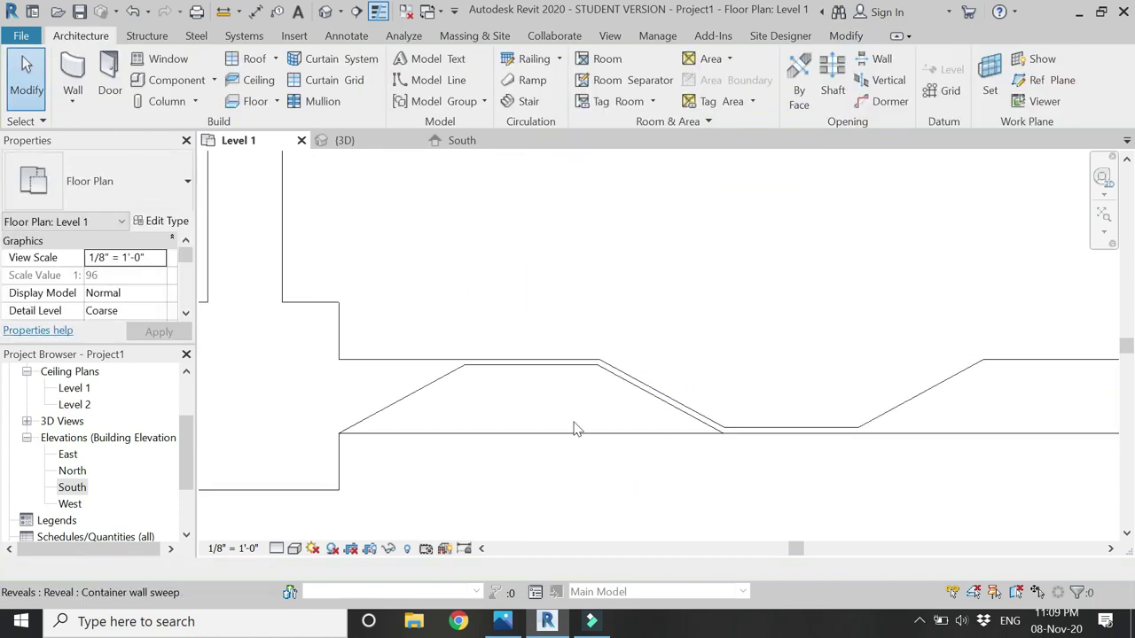
pyautogui.click(714, 422)
pyautogui.press('Escape')
pyautogui.click(592, 439)
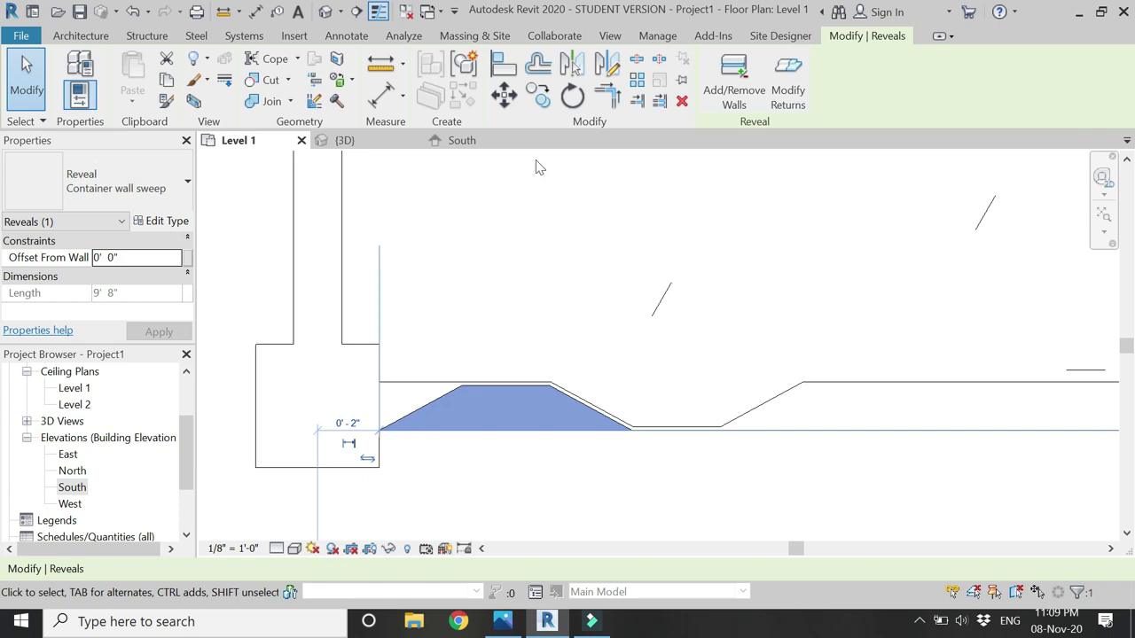
pyautogui.click(607, 64)
pyautogui.click(677, 429)
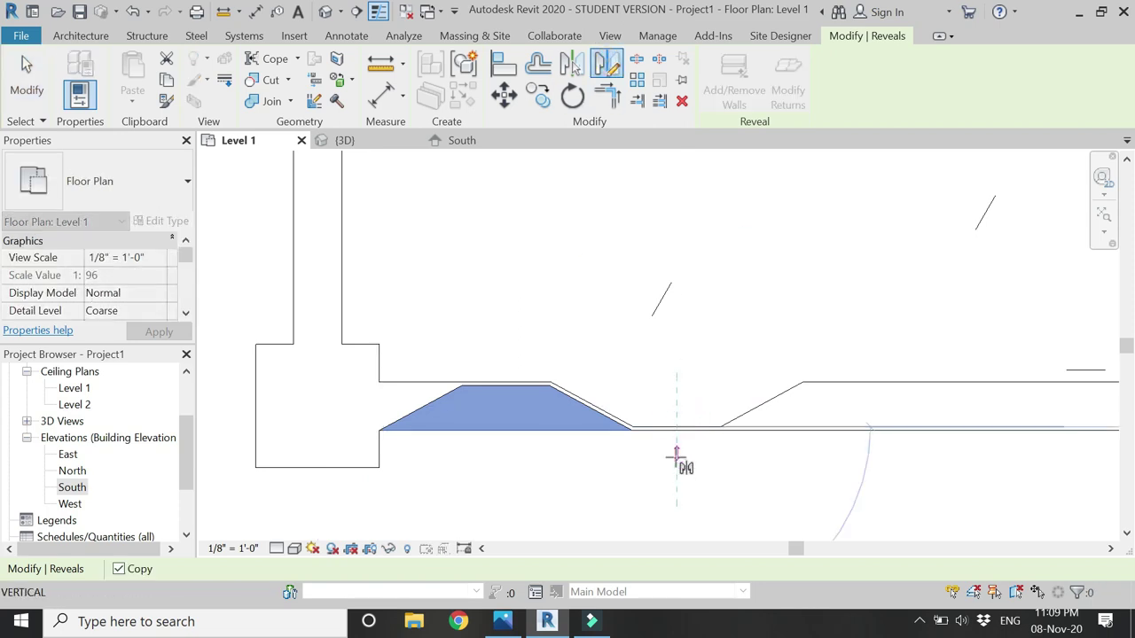
pyautogui.click(677, 465)
pyautogui.press('Escape')
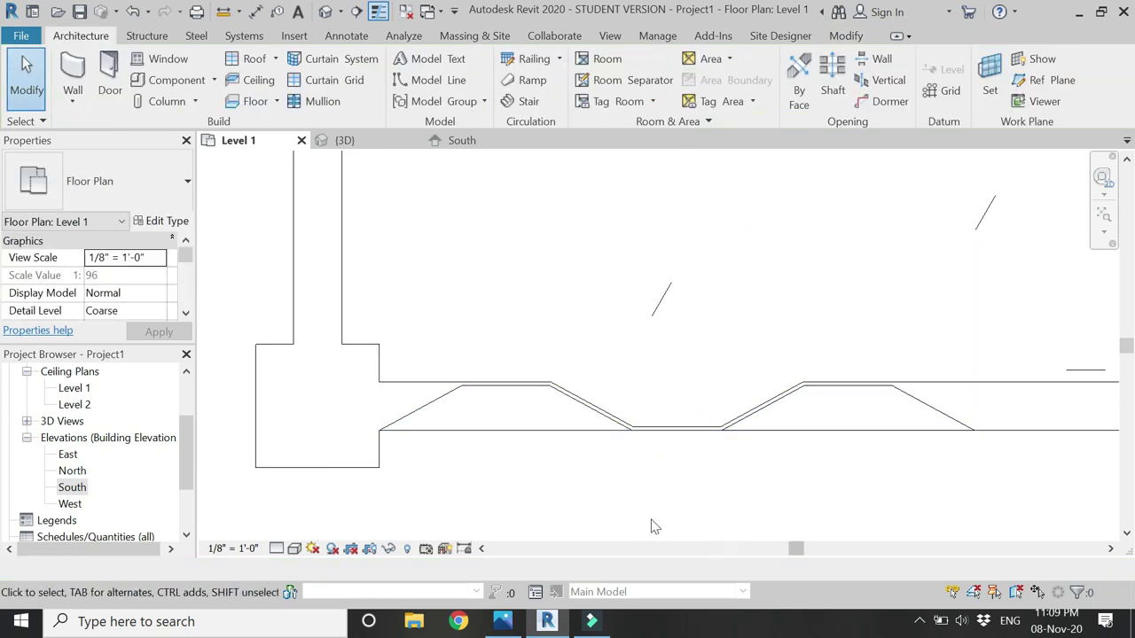
# Step: Cancel the accidental detail line, delete the extra right-hand reveal, and select the left reveal for arraying
pyautogui.scroll(-2, 671, 441)
pyautogui.scroll(4, 620, 431)
pyautogui.press('d')
pyautogui.press('l')
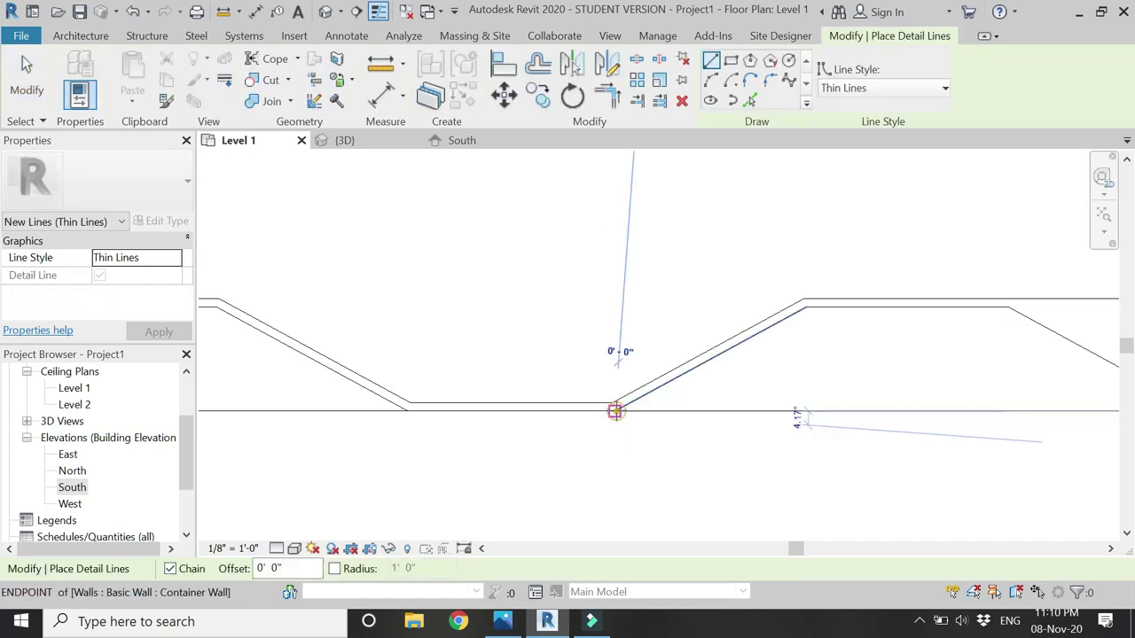
pyautogui.click(615, 411)
pyautogui.press('Escape')
pyautogui.press('Escape')
pyautogui.scroll(-2, 633, 385)
pyautogui.click(828, 373)
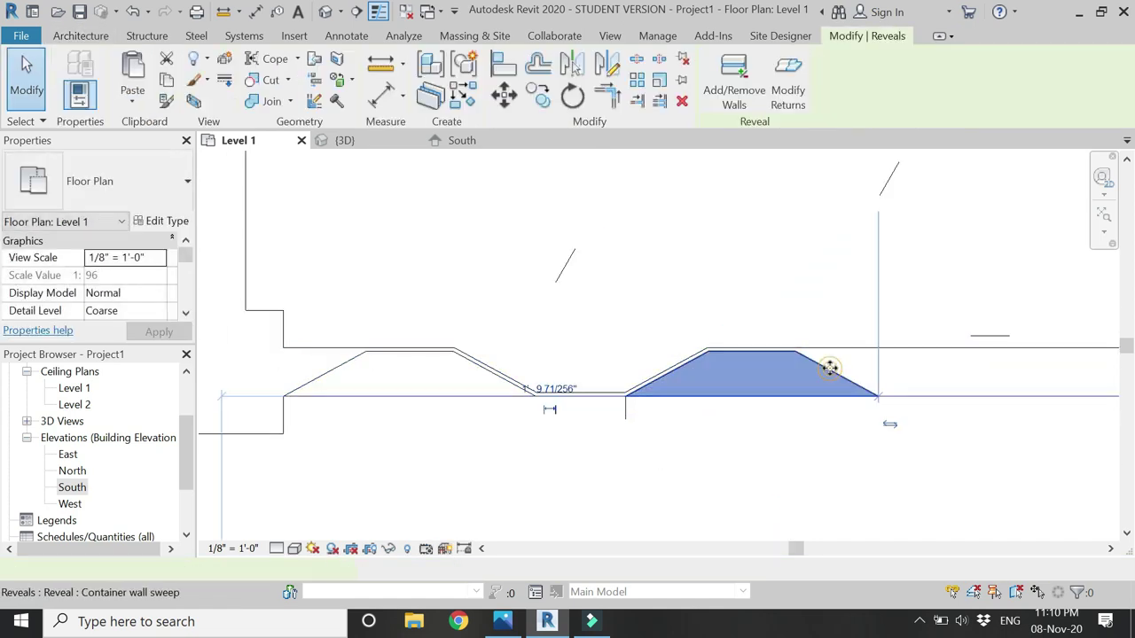
pyautogui.press('Delete')
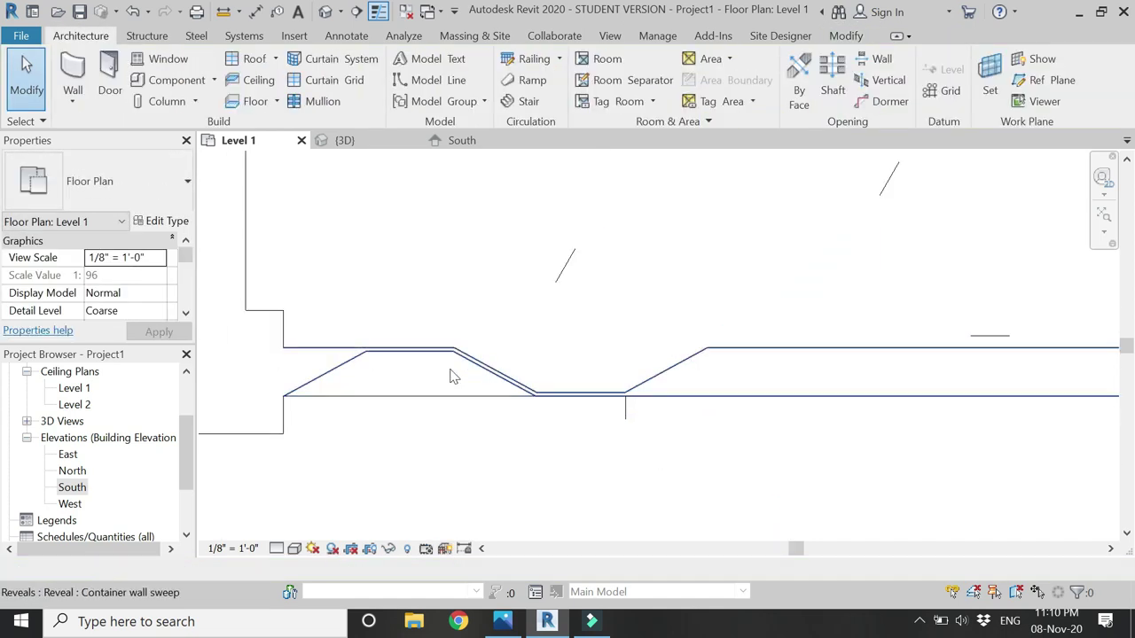
pyautogui.click(346, 389)
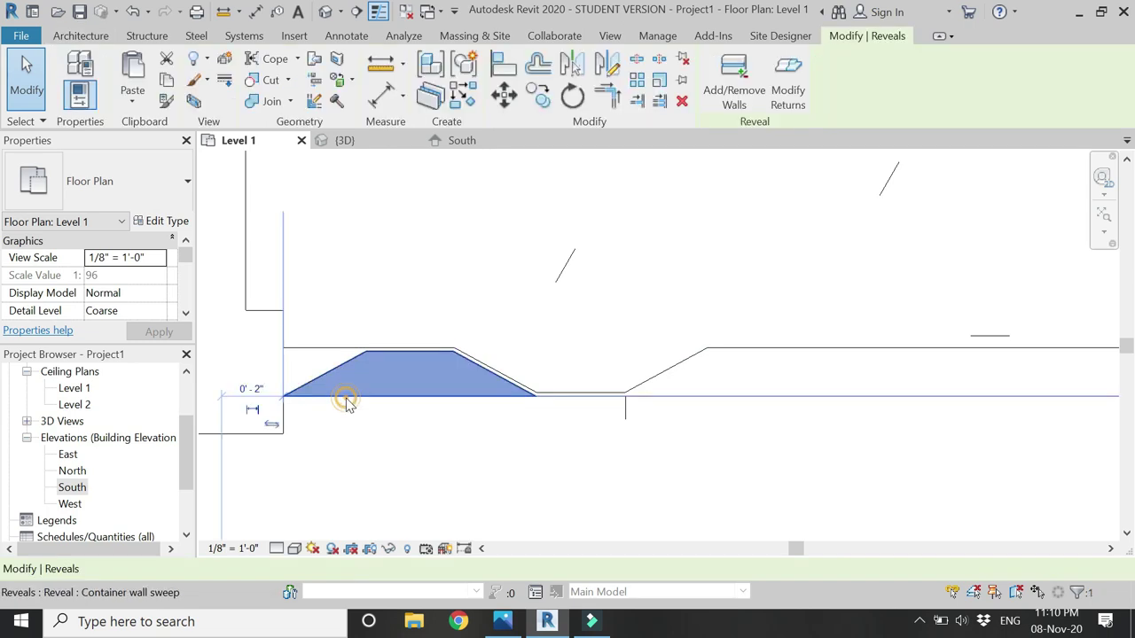
pyautogui.click(637, 82)
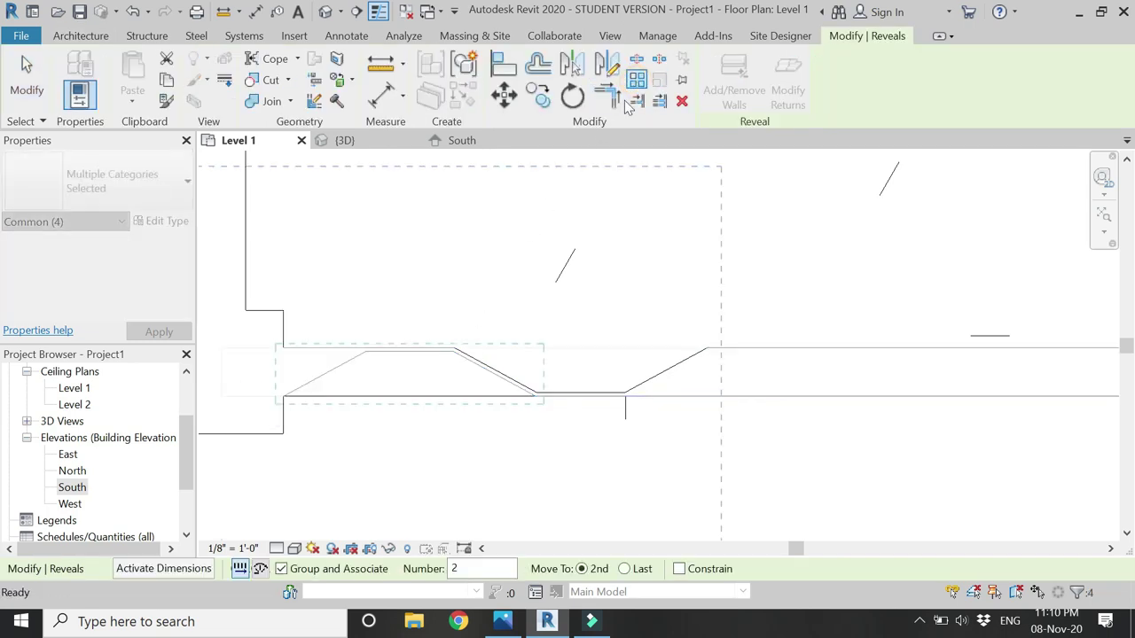
# Step: Array the reveal from the wall endpoint to the next bump with 10 copies
pyautogui.click(295, 398)
pyautogui.scroll(4, 625, 399)
pyautogui.click(626, 397)
pyautogui.scroll(-5, 443, 398)
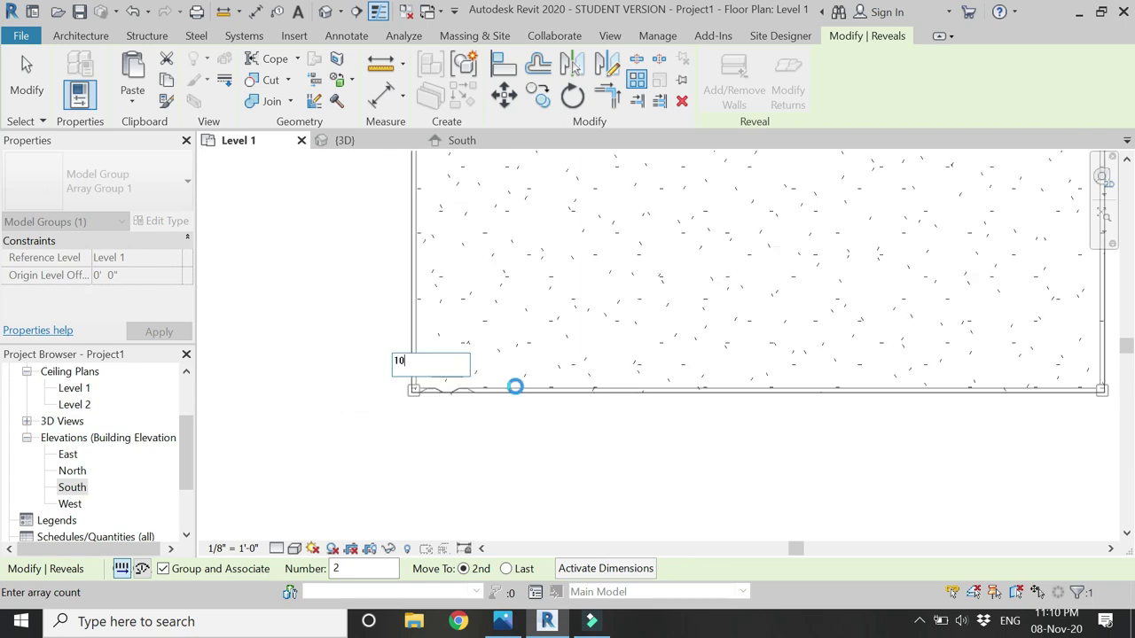
pyautogui.press('Return')
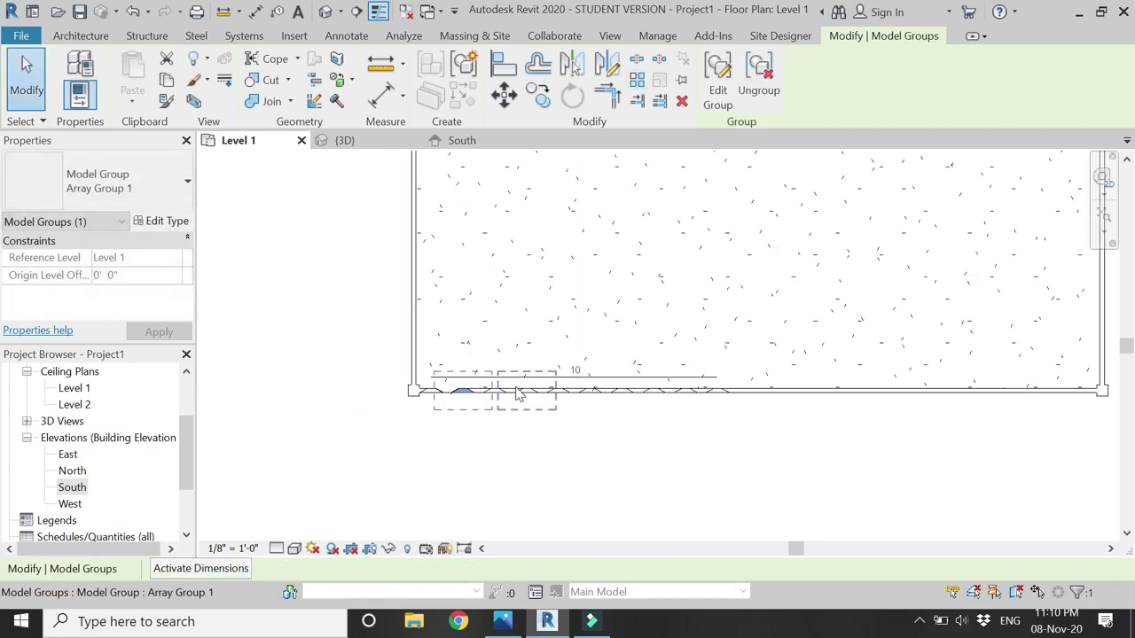
# Step: Change the array count to 20, then 22, and finally 21 copies
pyautogui.click(576, 370)
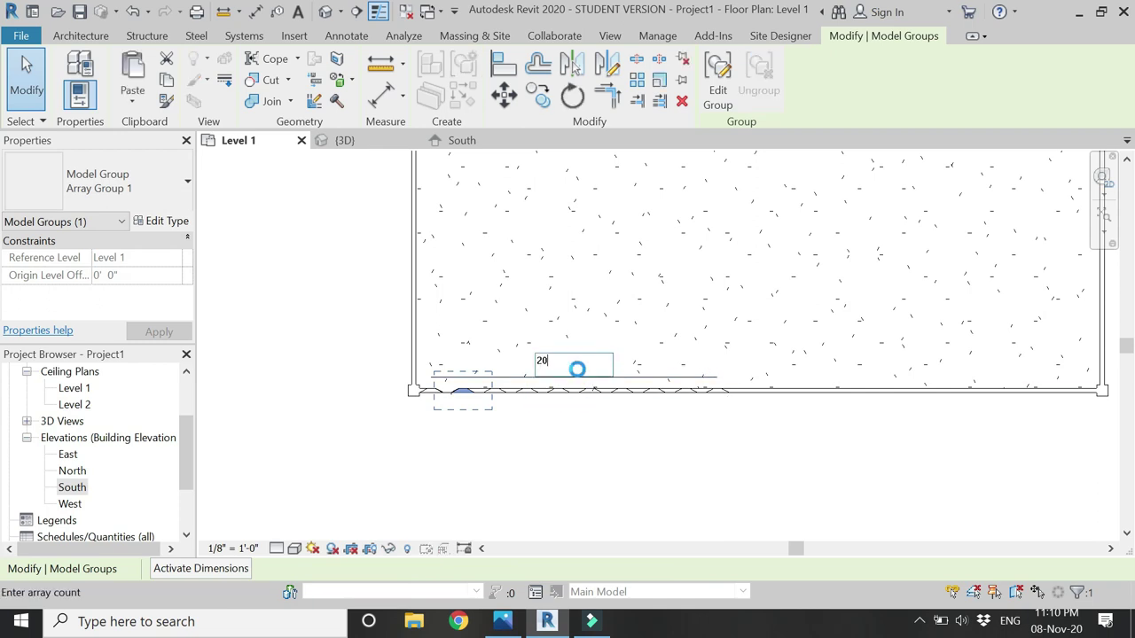
pyautogui.write('20')
pyautogui.press('Return')
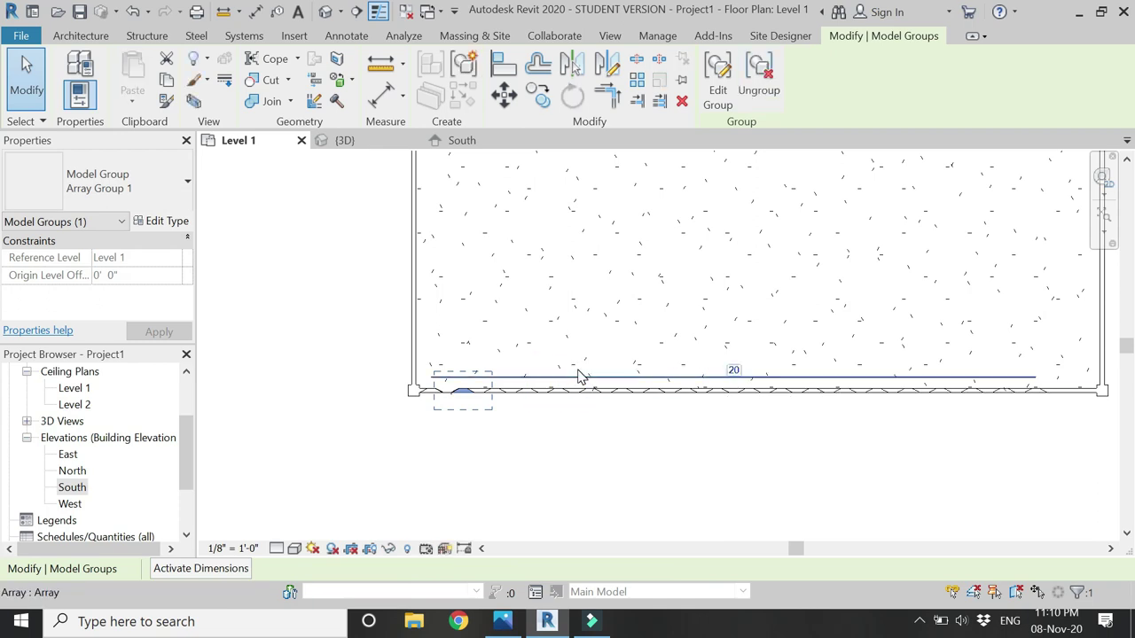
pyautogui.click(732, 371)
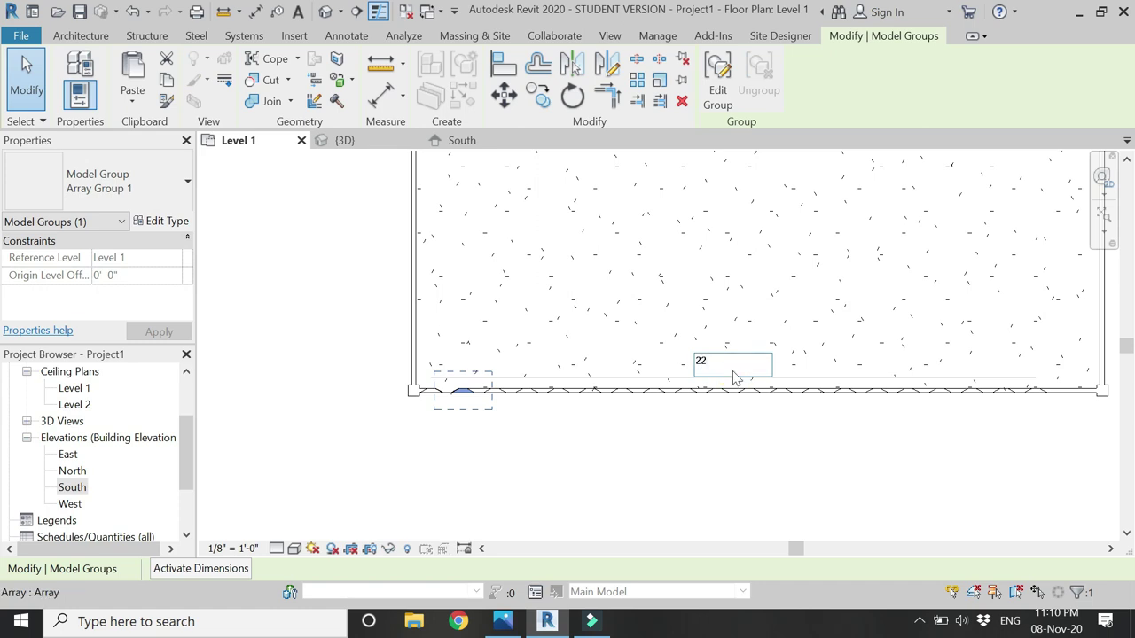
pyautogui.press('Return')
pyautogui.click(768, 366)
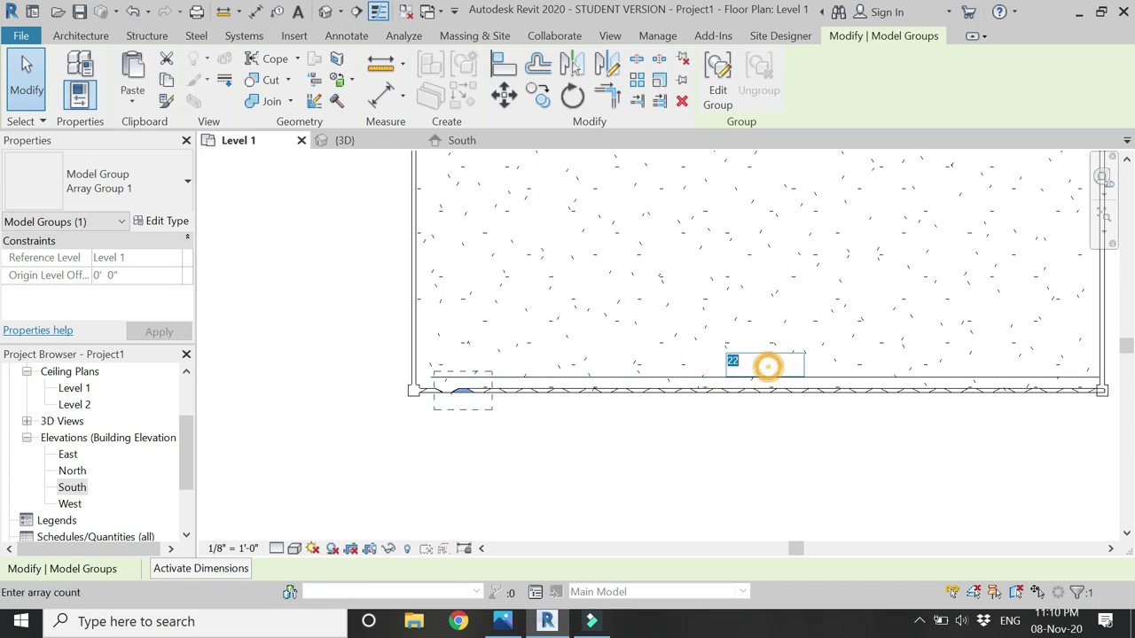
pyautogui.write('21')
pyautogui.press('Return')
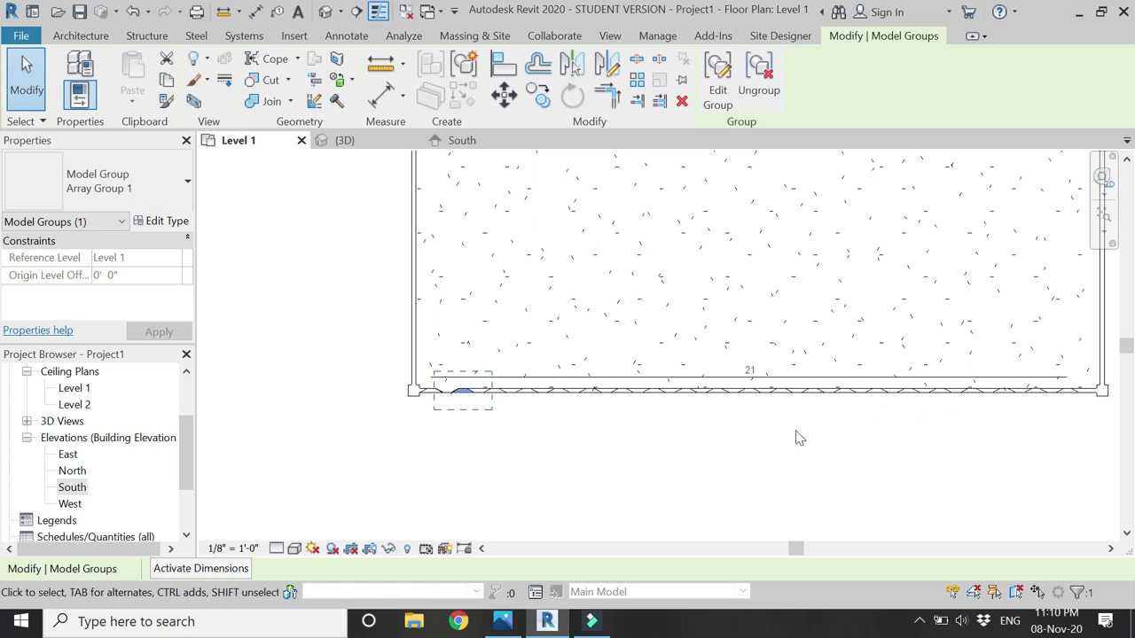
pyautogui.press('Escape')
# Step: Start another array of a reveal from the wall endpoint to the next bump
pyautogui.scroll(8, 446, 399)
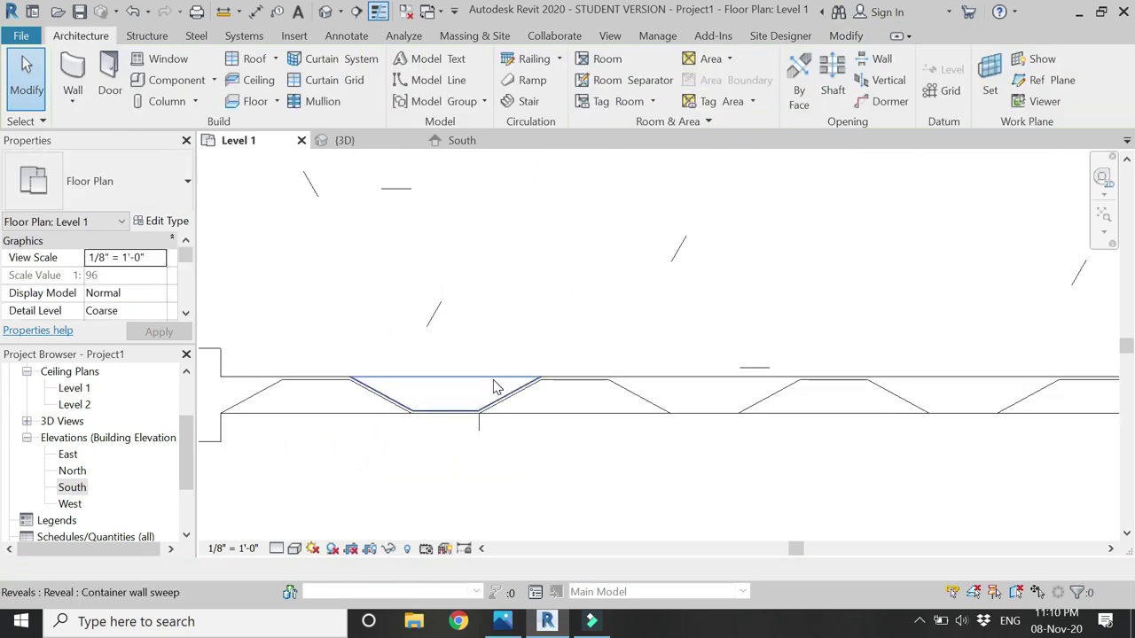
pyautogui.click(494, 389)
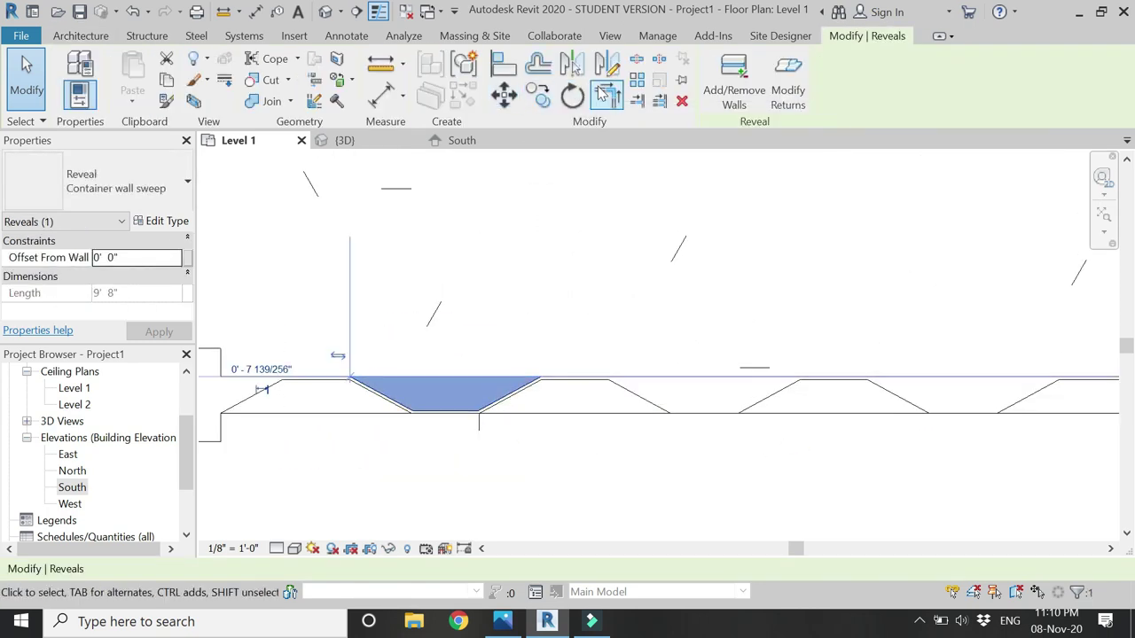
pyautogui.click(636, 80)
pyautogui.scroll(2, 301, 394)
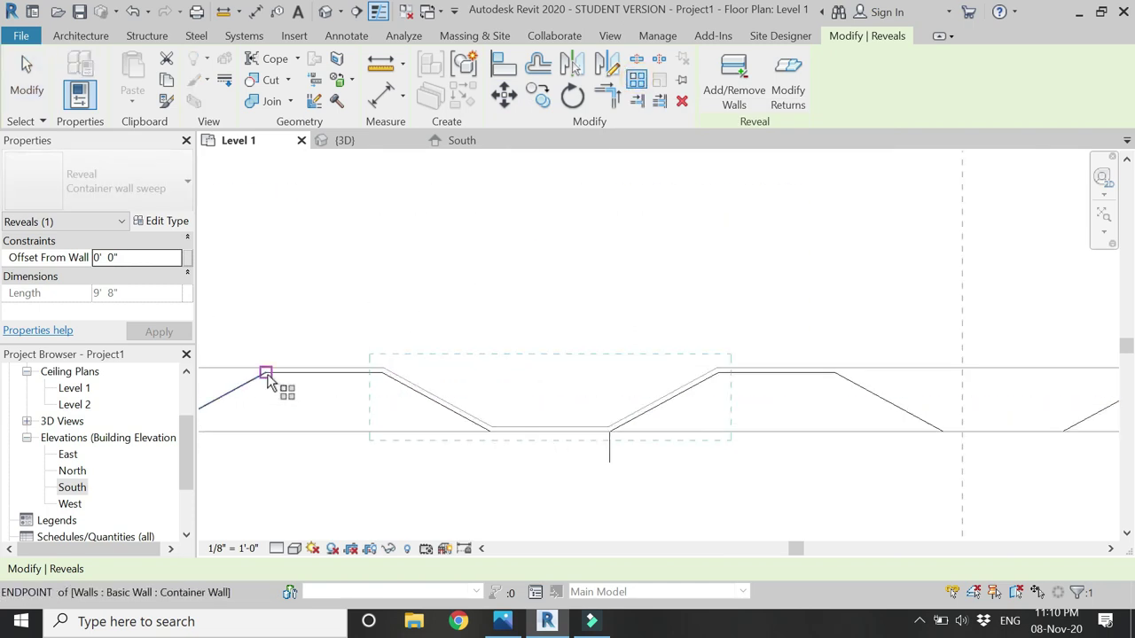
pyautogui.click(266, 372)
pyautogui.click(720, 374)
pyautogui.scroll(-8, 722, 375)
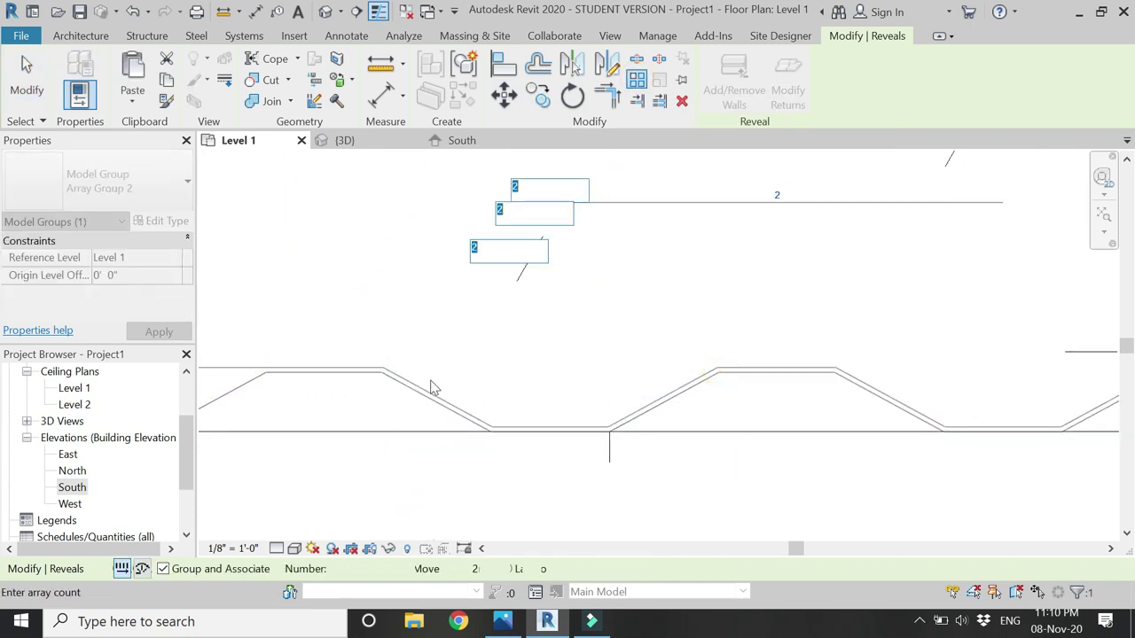
pyautogui.scroll(-1, 382, 370)
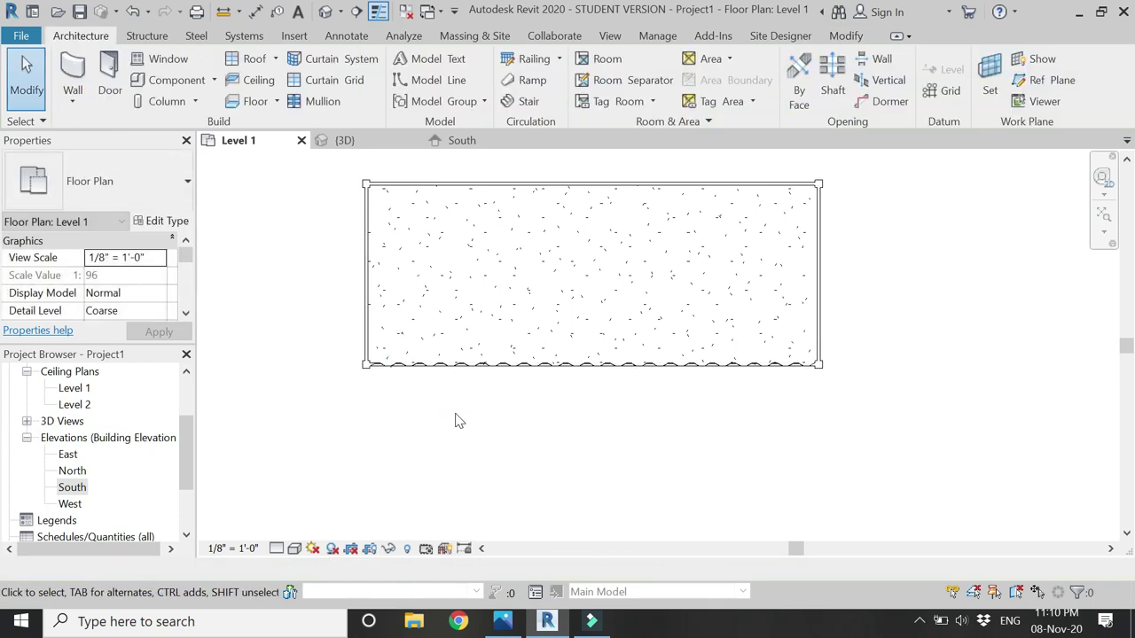
# Step: Inspect the ribbed container in the {3D} view, then move via Level 1 to the North elevation
pyautogui.click(375, 144)
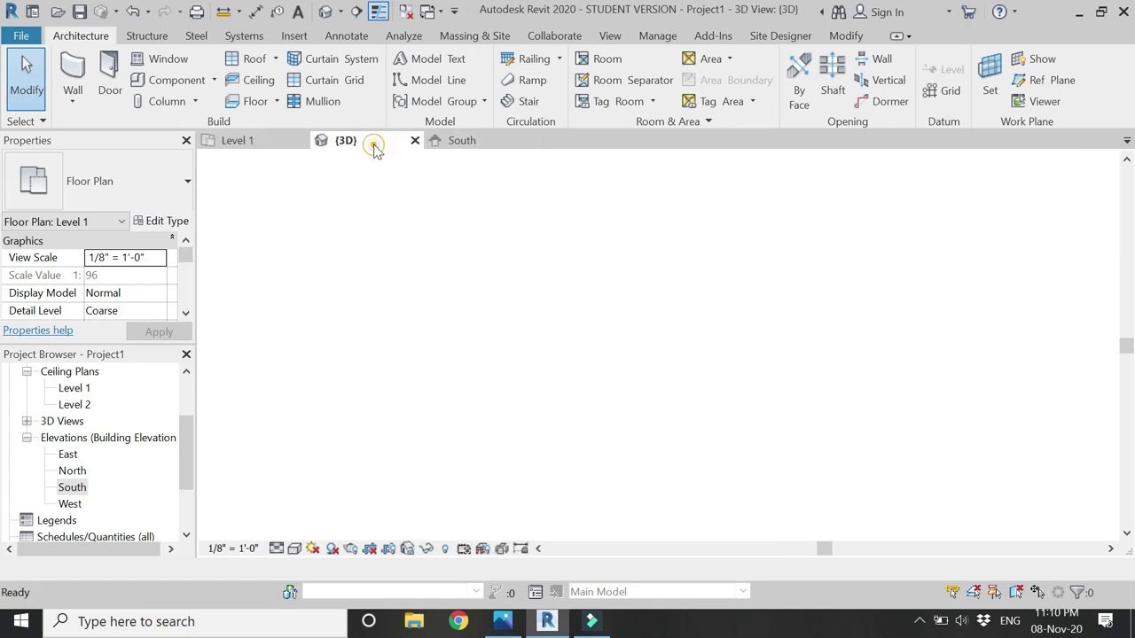
pyautogui.scroll(5, 372, 266)
pyautogui.scroll(-4, 353, 201)
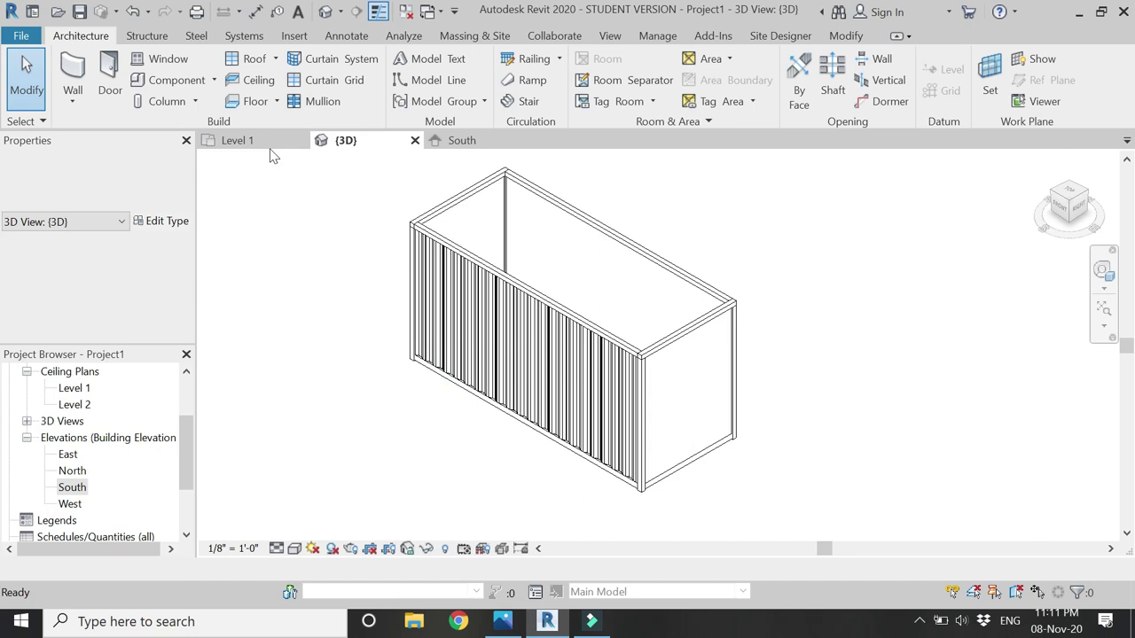
pyautogui.click(263, 140)
pyautogui.scroll(5, 398, 355)
pyautogui.scroll(-3, 396, 446)
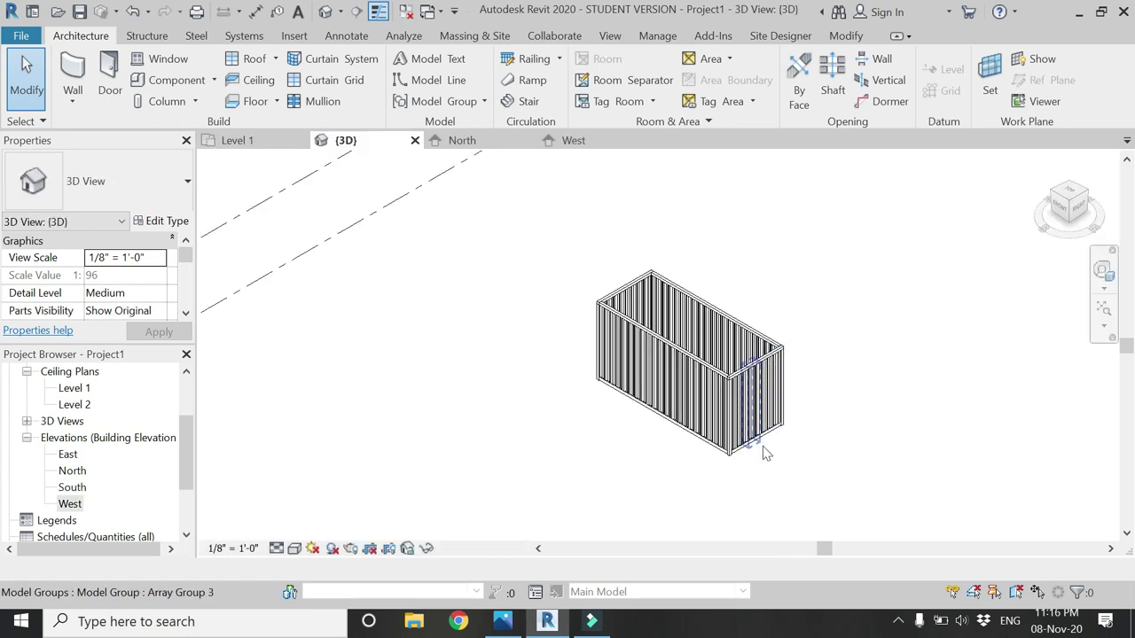
pyautogui.scroll(3, 771, 454)
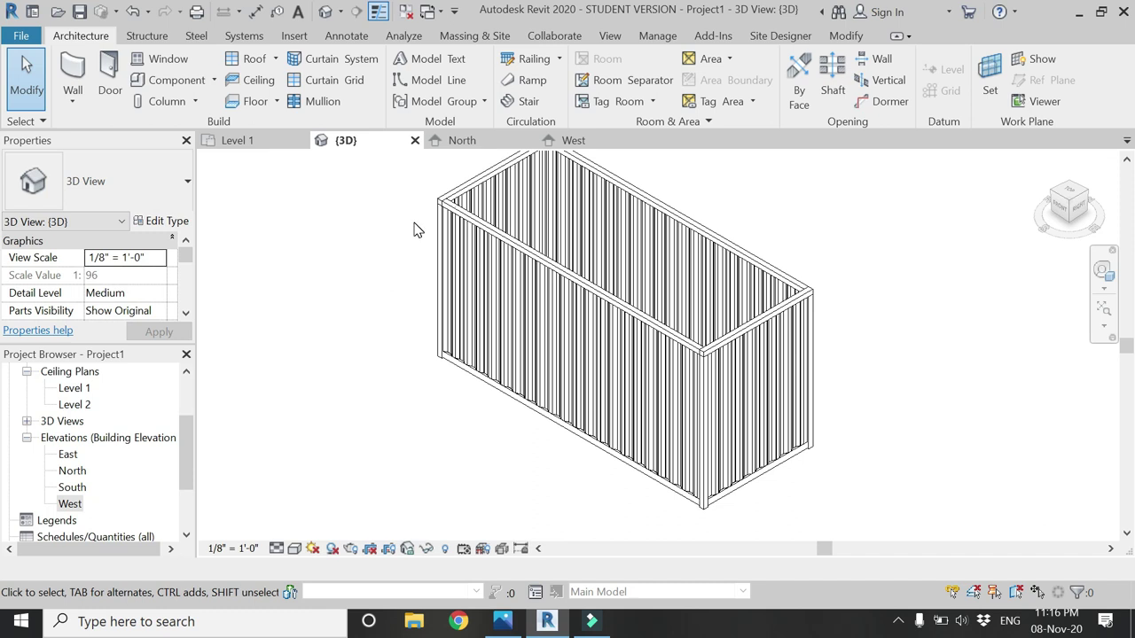
pyautogui.click(463, 141)
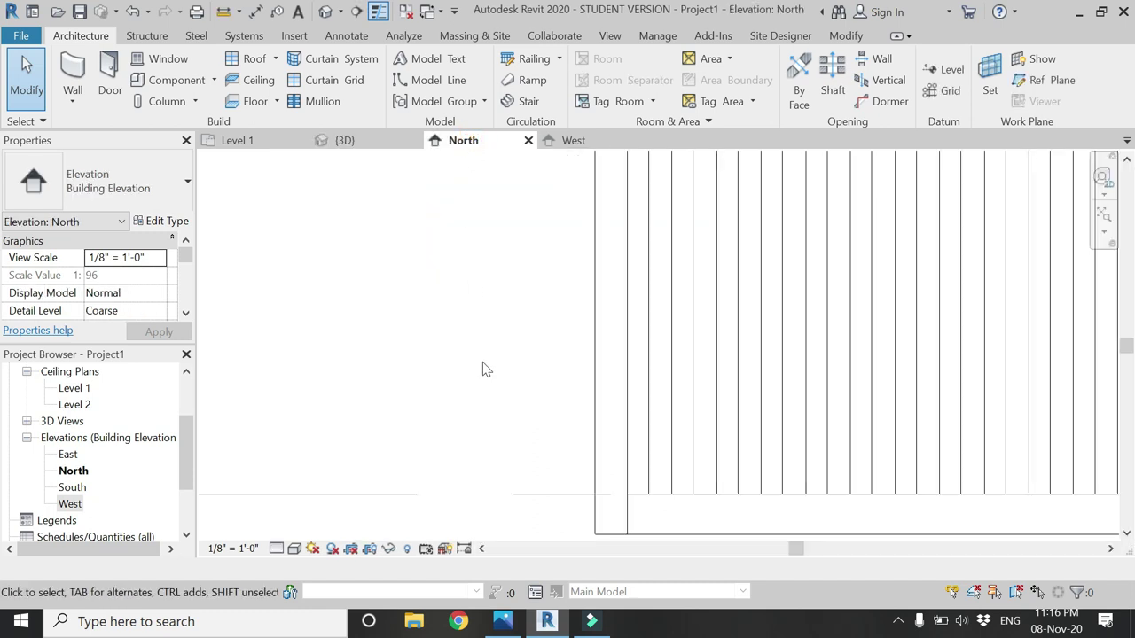
# Step: Zoom out the North elevation and set its Detail Level to Fine
pyautogui.scroll(-5, 486, 369)
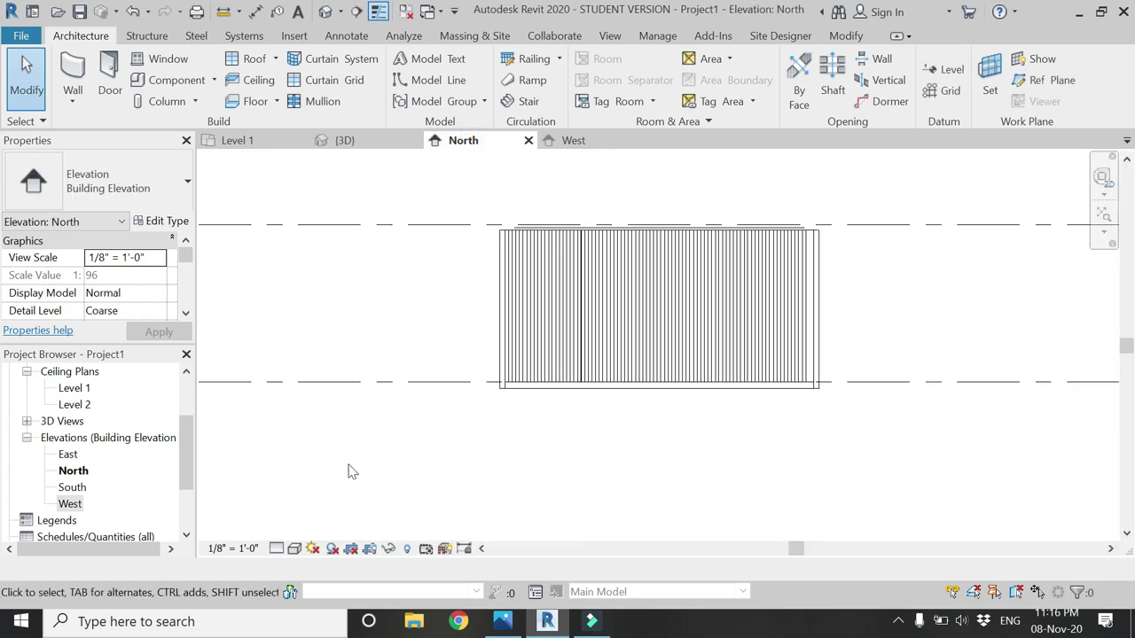
pyautogui.click(294, 549)
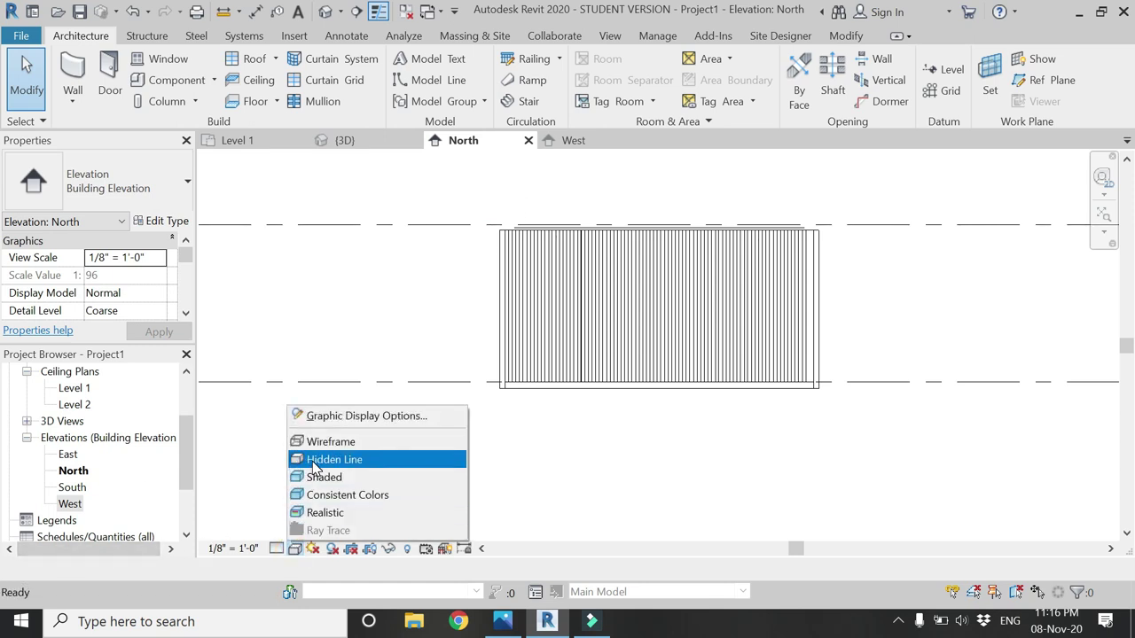
pyautogui.click(276, 549)
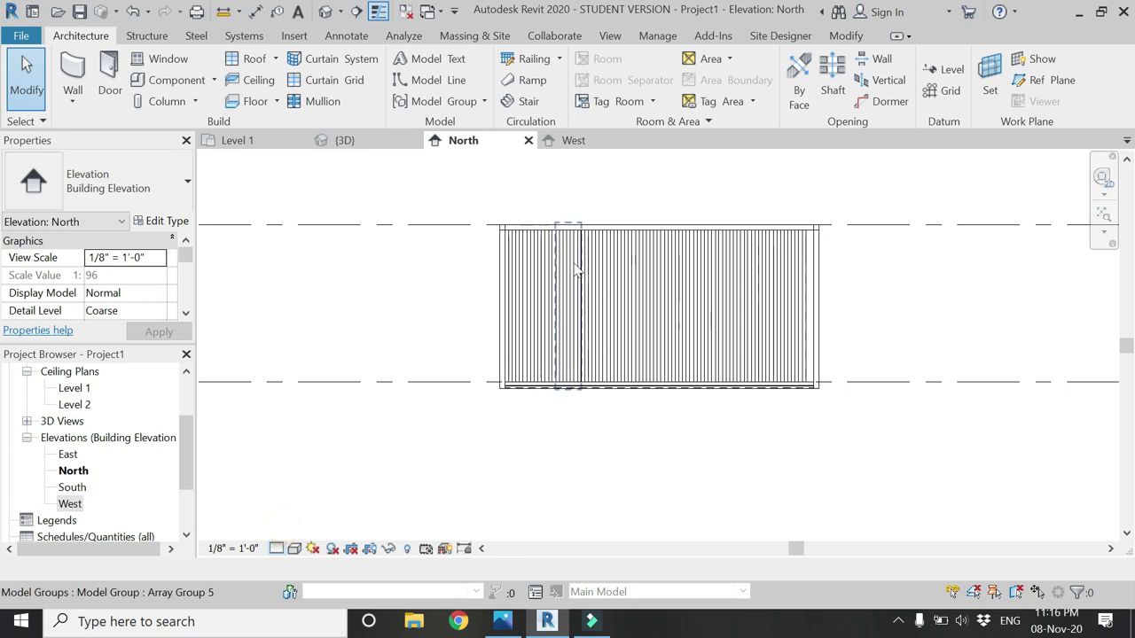
pyautogui.scroll(1, 600, 178)
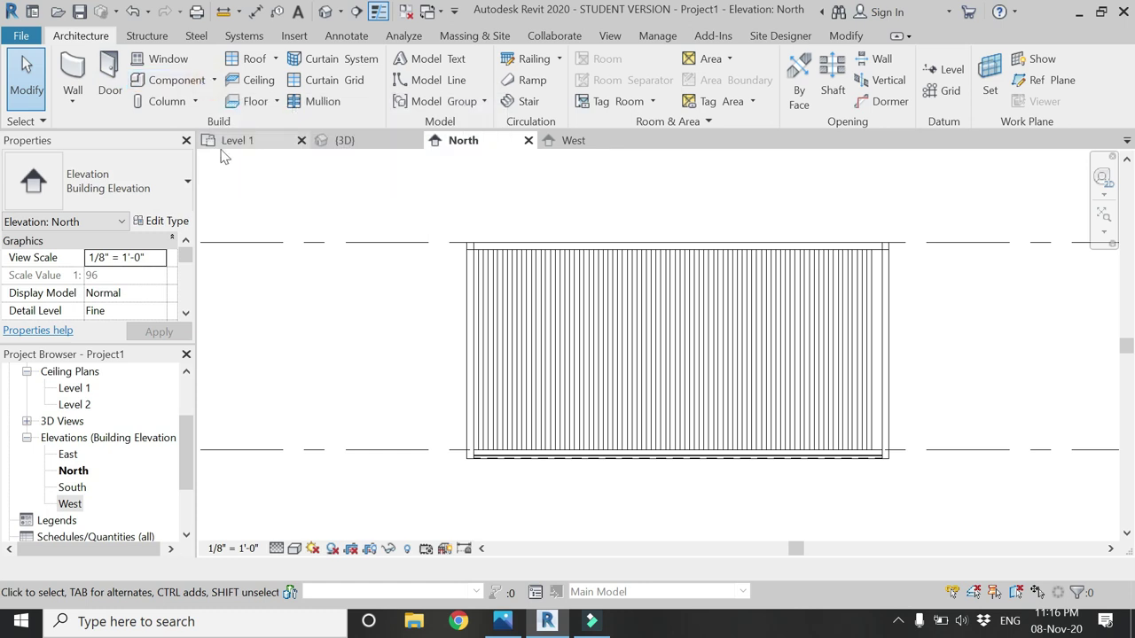
# Step: Create a Model In-Place element in the Roofs category named Roofs 1
pyautogui.click(216, 80)
pyautogui.click(213, 151)
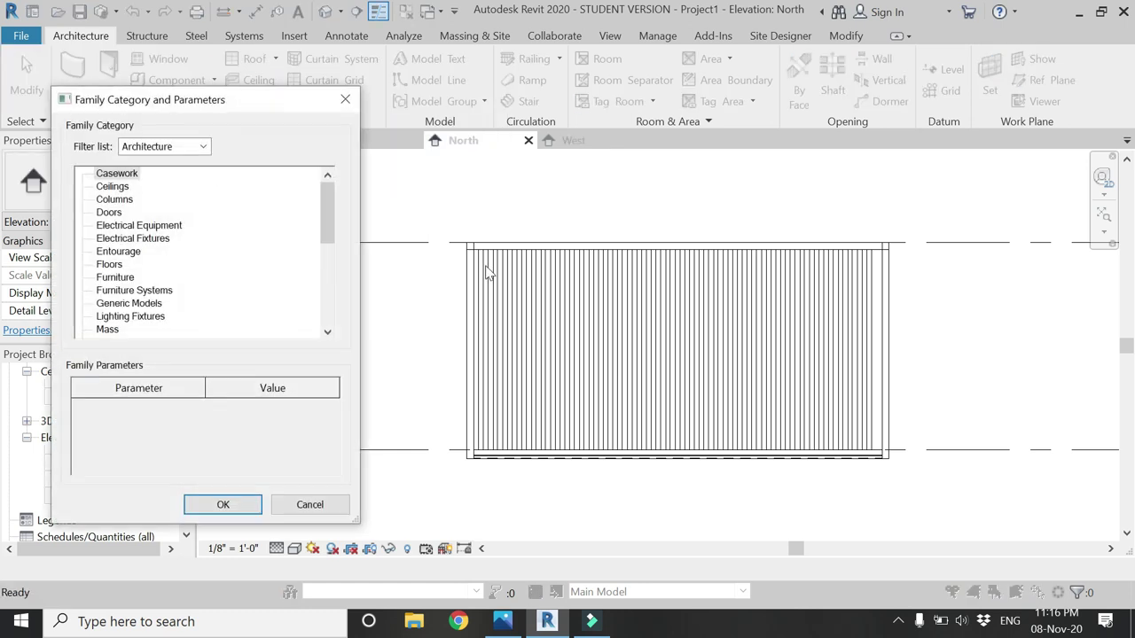
pyautogui.scroll(-6, 137, 321)
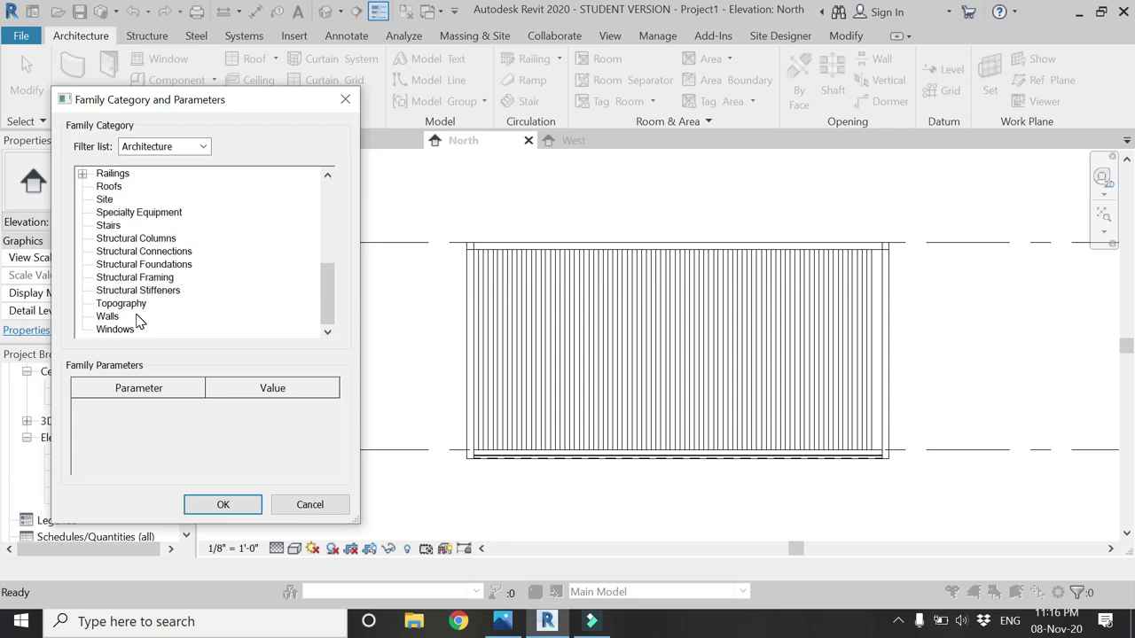
pyautogui.click(222, 505)
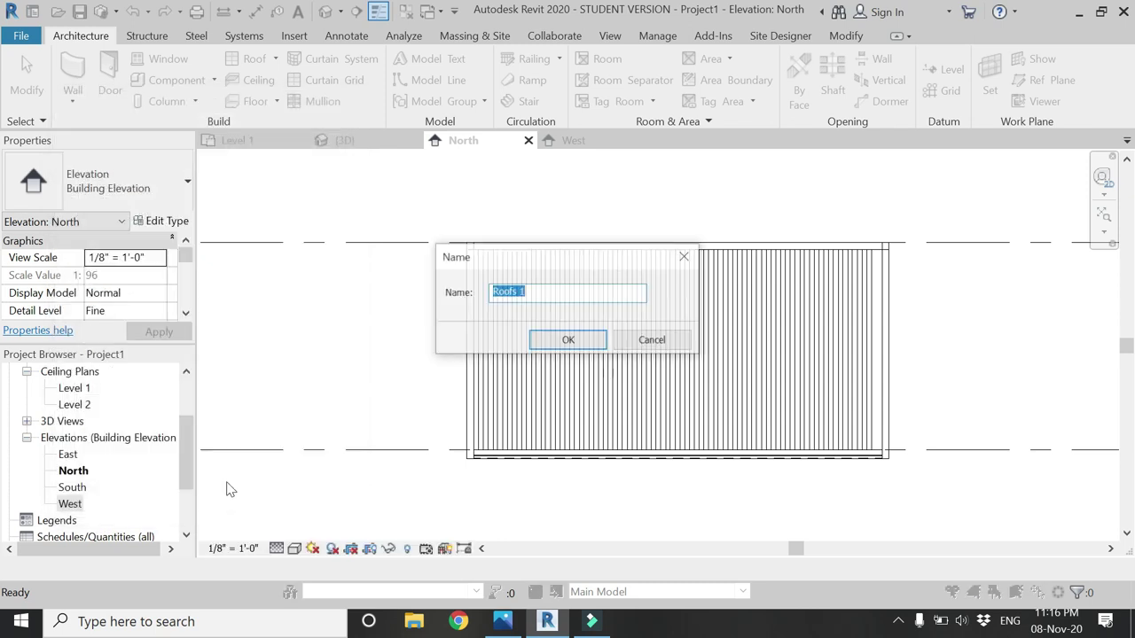
pyautogui.click(567, 340)
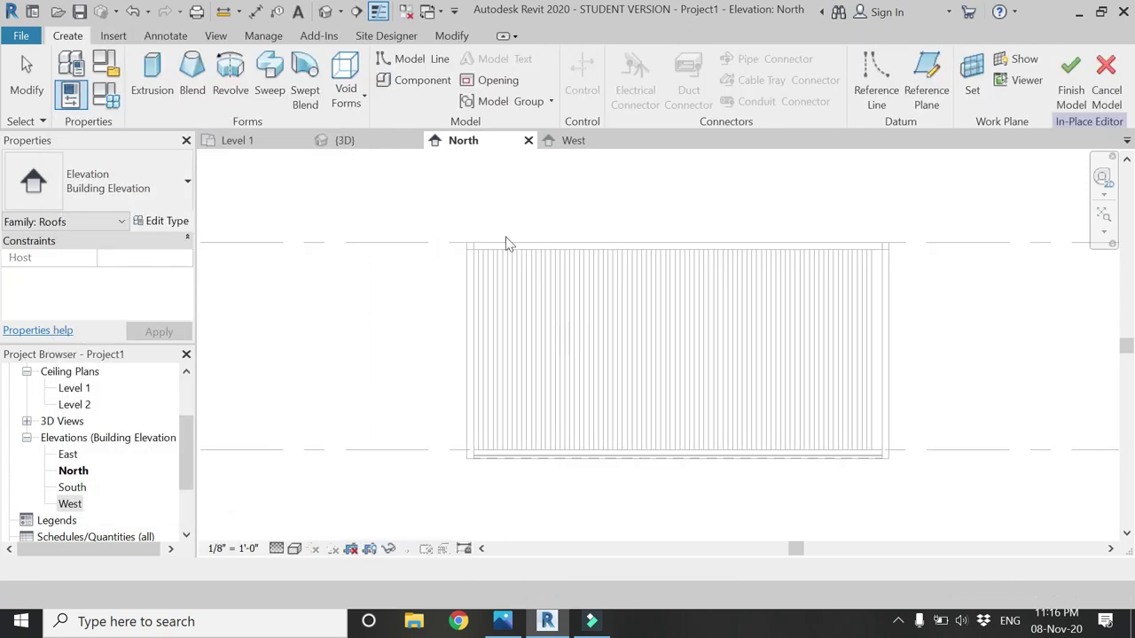
# Step: Start an extrusion sketched on the timber 4x4 beam's plane
pyautogui.click(152, 84)
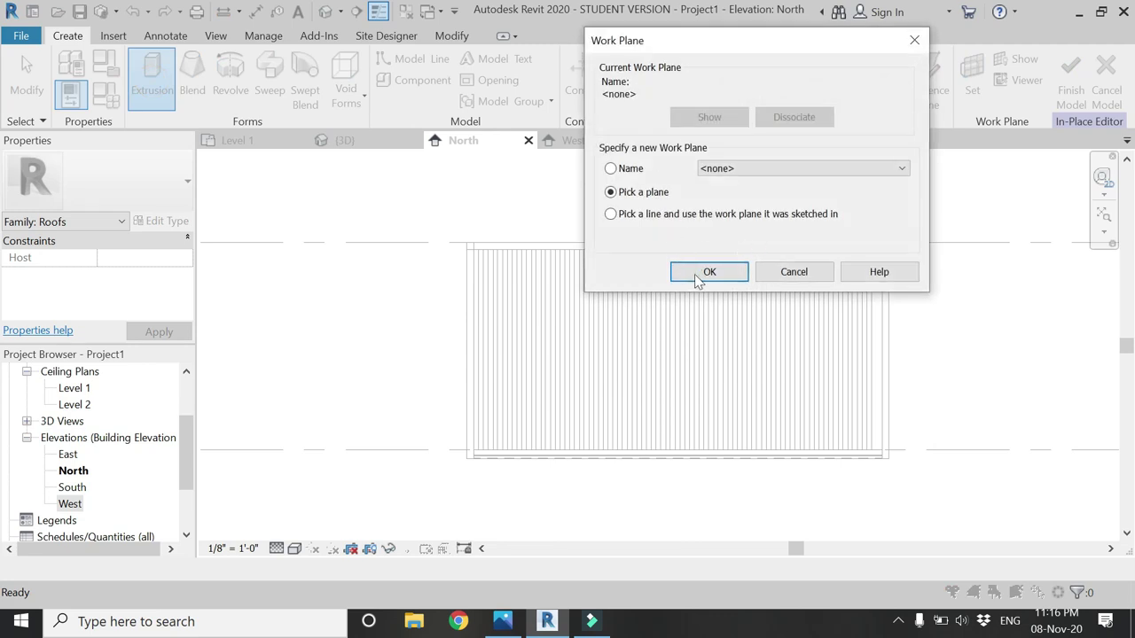
pyautogui.click(708, 271)
pyautogui.scroll(4, 470, 250)
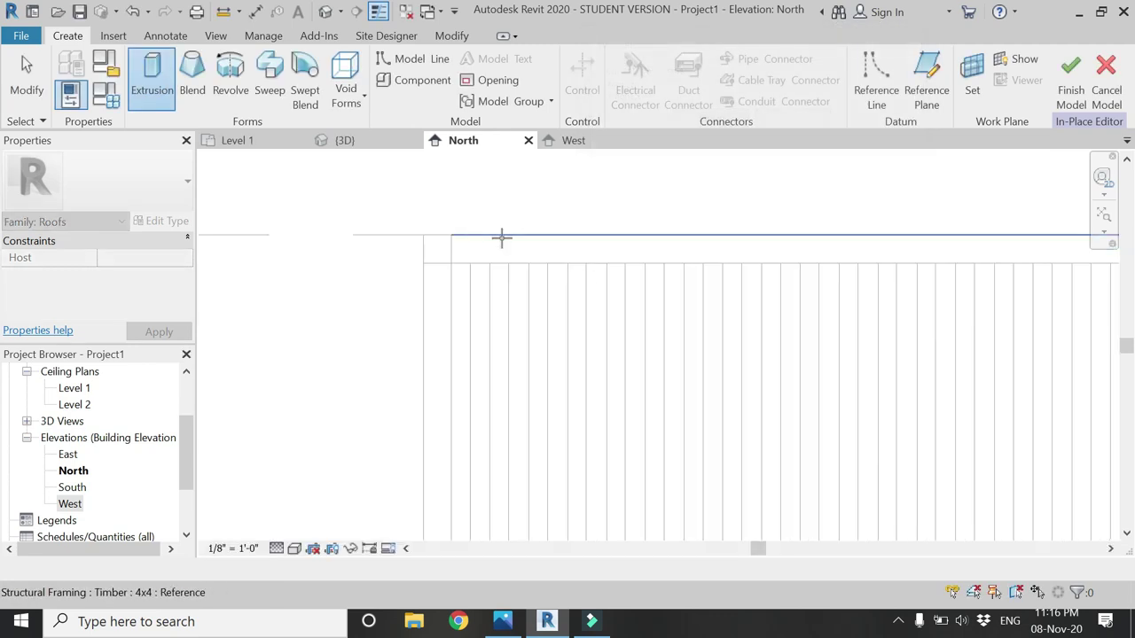
pyautogui.click(501, 237)
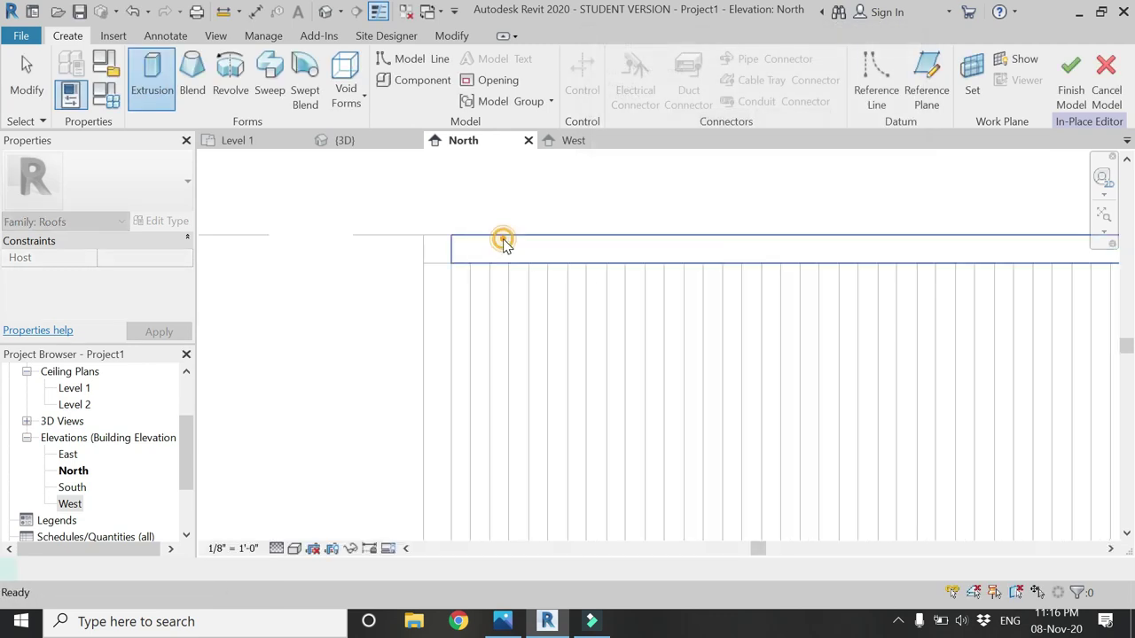
pyautogui.scroll(3, 452, 259)
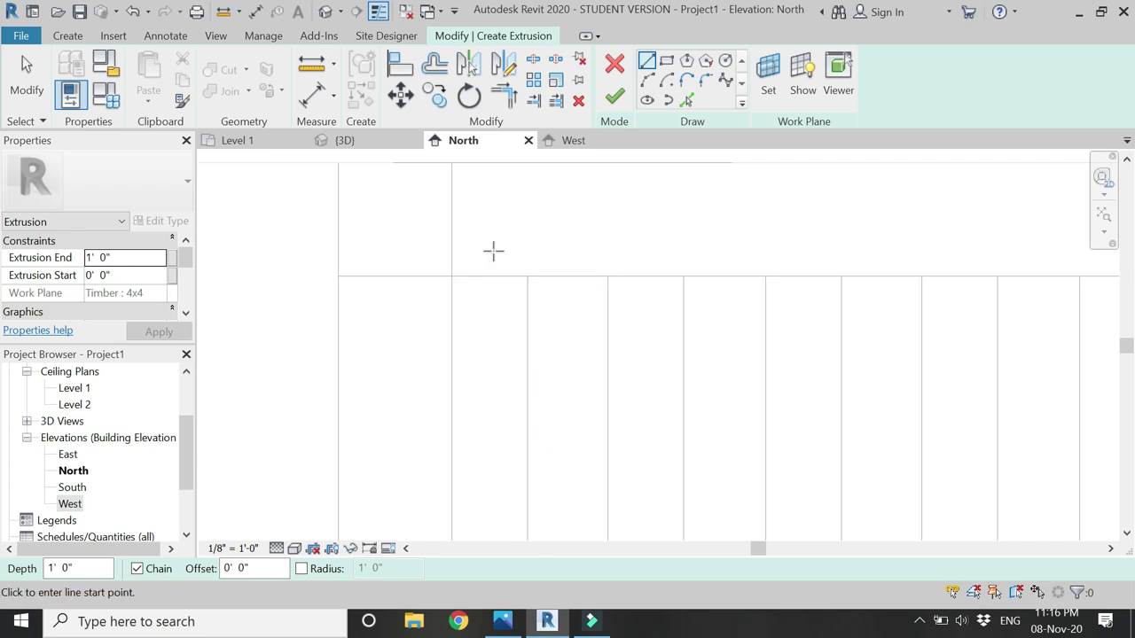
# Step: Sketch a rectangle from the beam's corner with 37mm side, 72mm top and 68mm segments
pyautogui.click(453, 219)
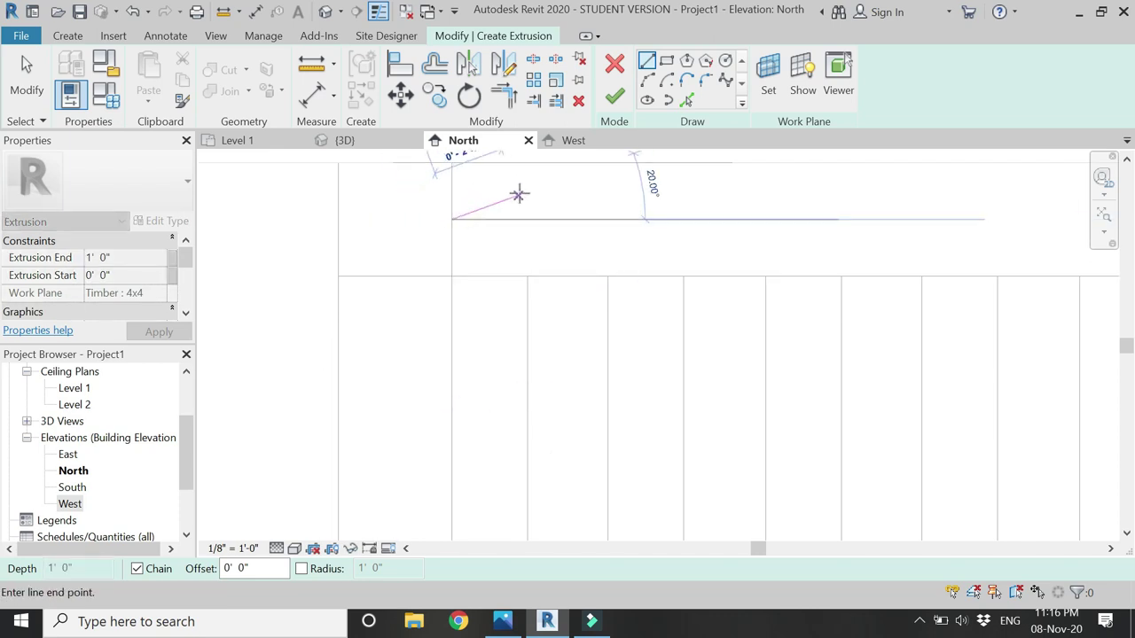
pyautogui.scroll(3, 519, 194)
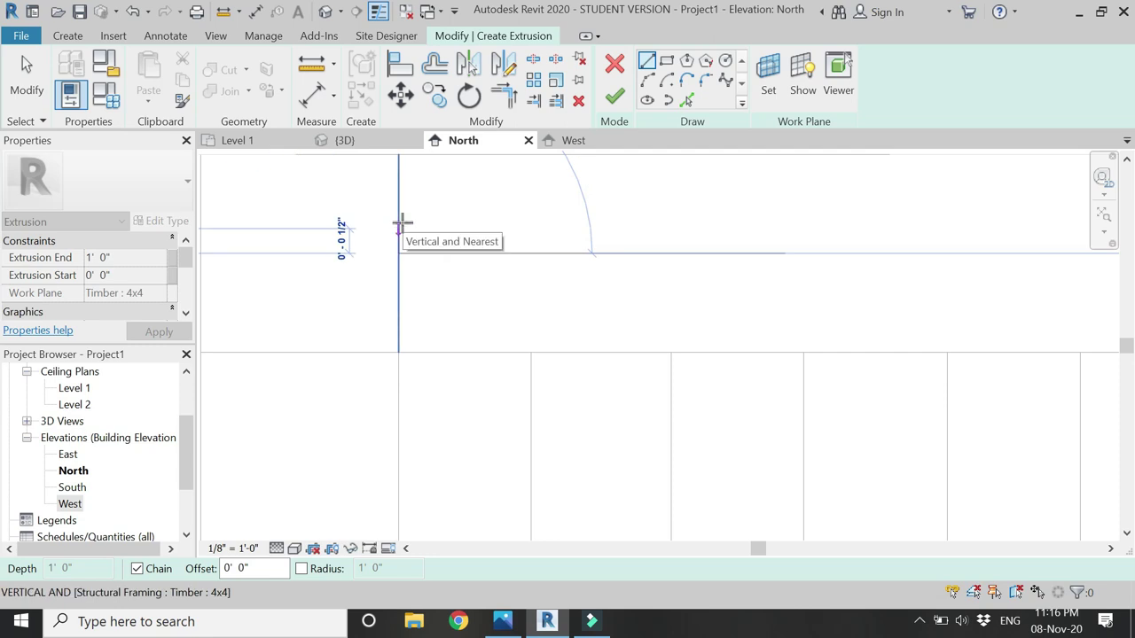
pyautogui.write('37mm')
pyautogui.press('Return')
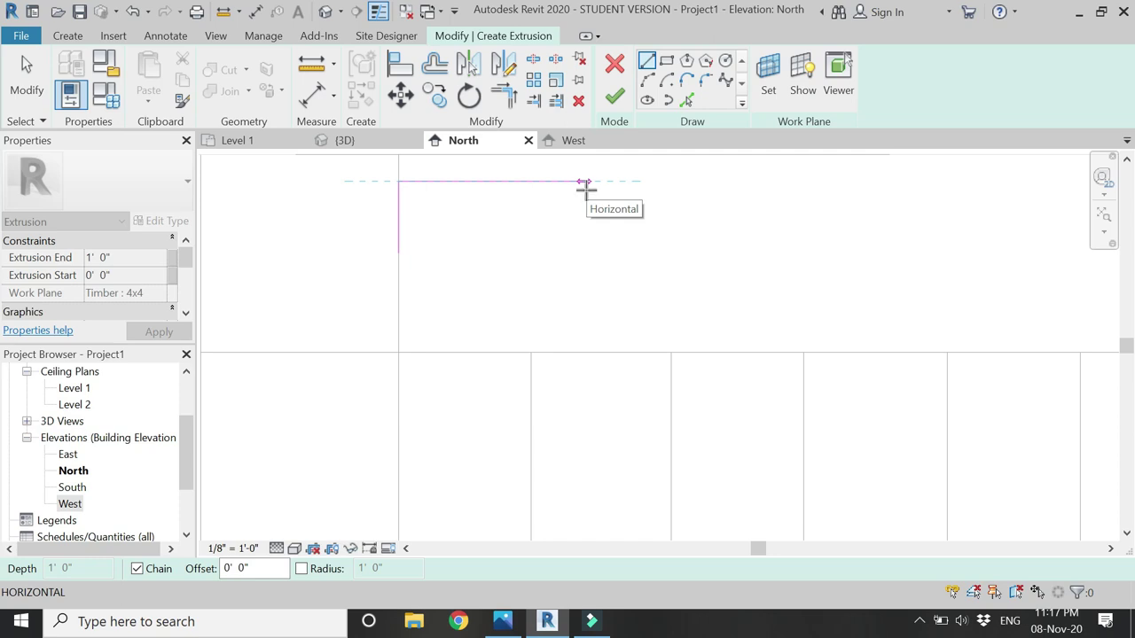
pyautogui.scroll(-2, 586, 182)
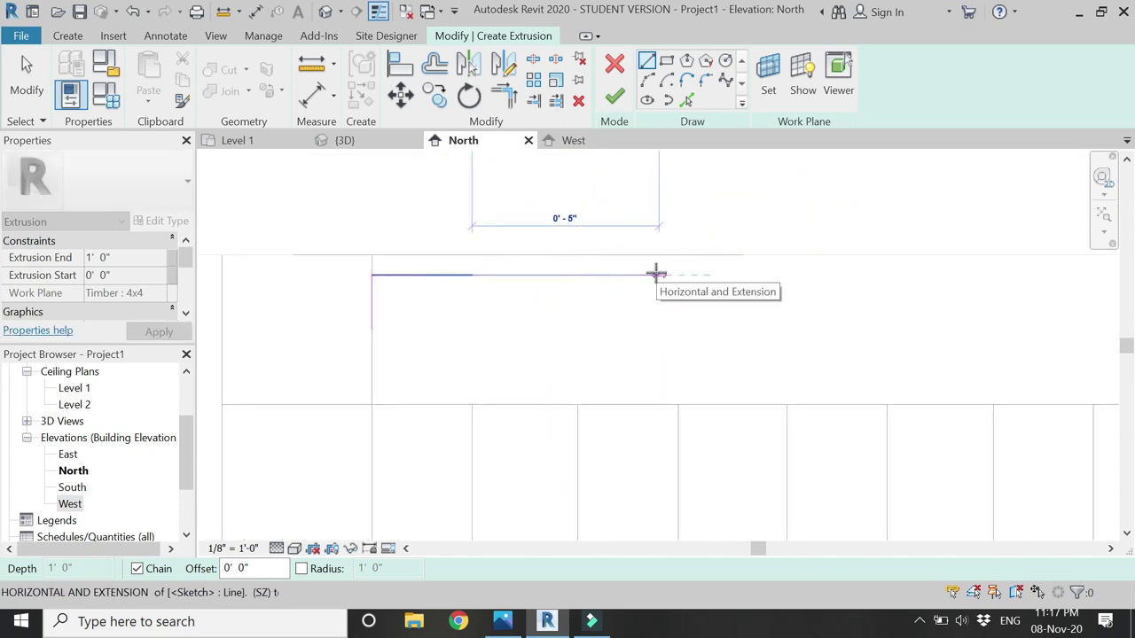
pyautogui.write('72mm')
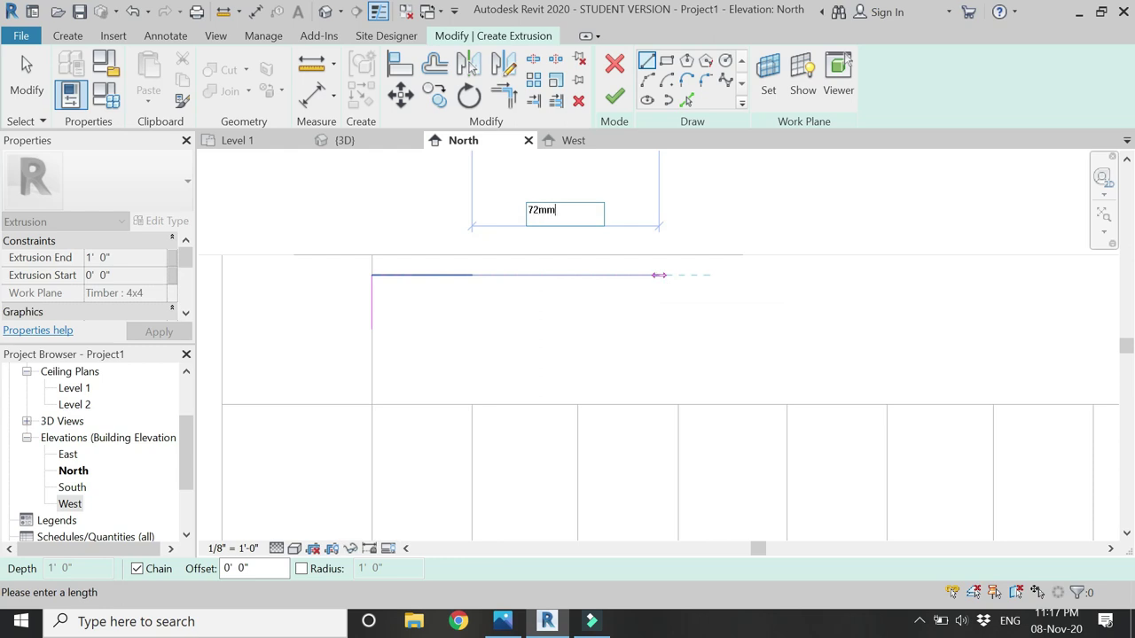
pyautogui.press('Return')
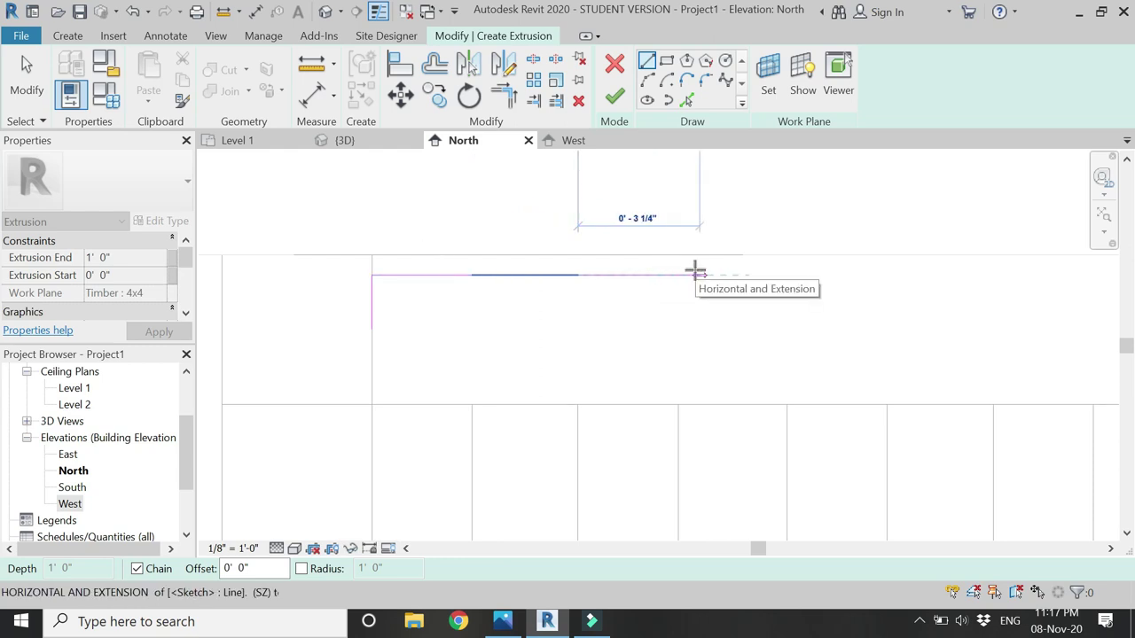
pyautogui.write('68mm')
pyautogui.press('Return')
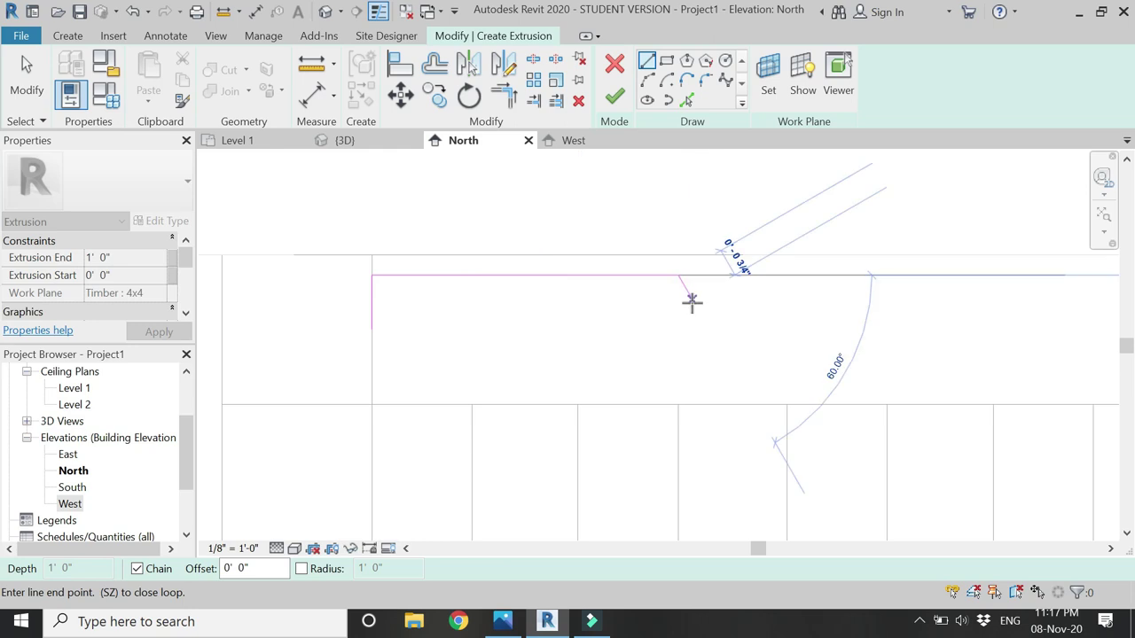
pyautogui.click(678, 330)
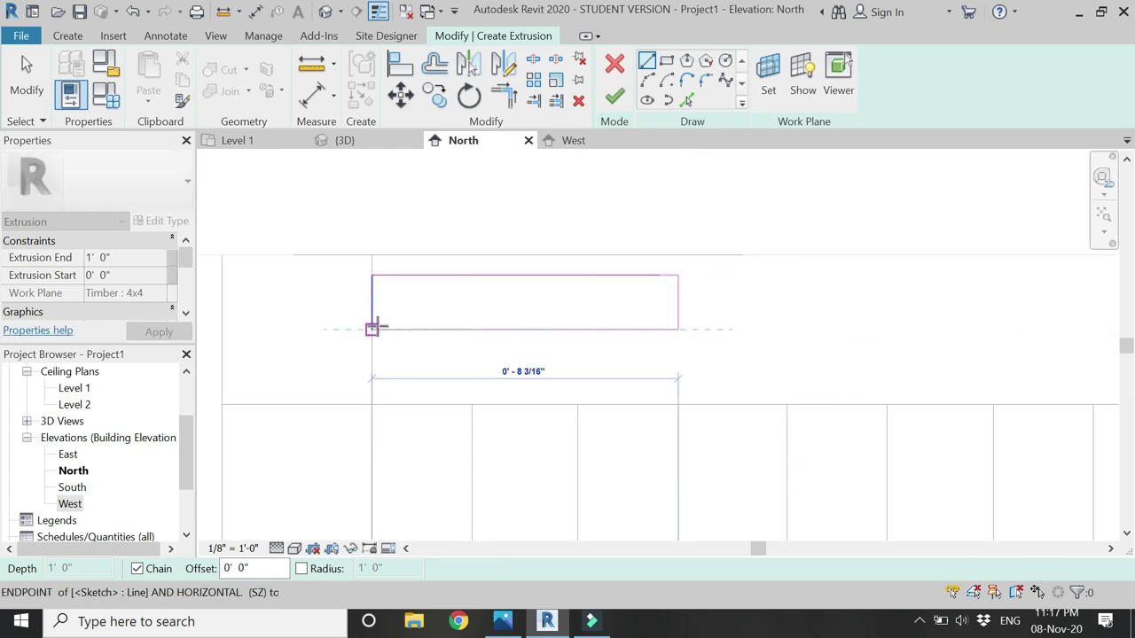
pyautogui.click(373, 329)
# Step: Add two vertical dividers and two diagonals inside the rectangle to form a trapezoid
pyautogui.click(472, 276)
pyautogui.click(472, 329)
pyautogui.click(573, 277)
pyautogui.click(577, 329)
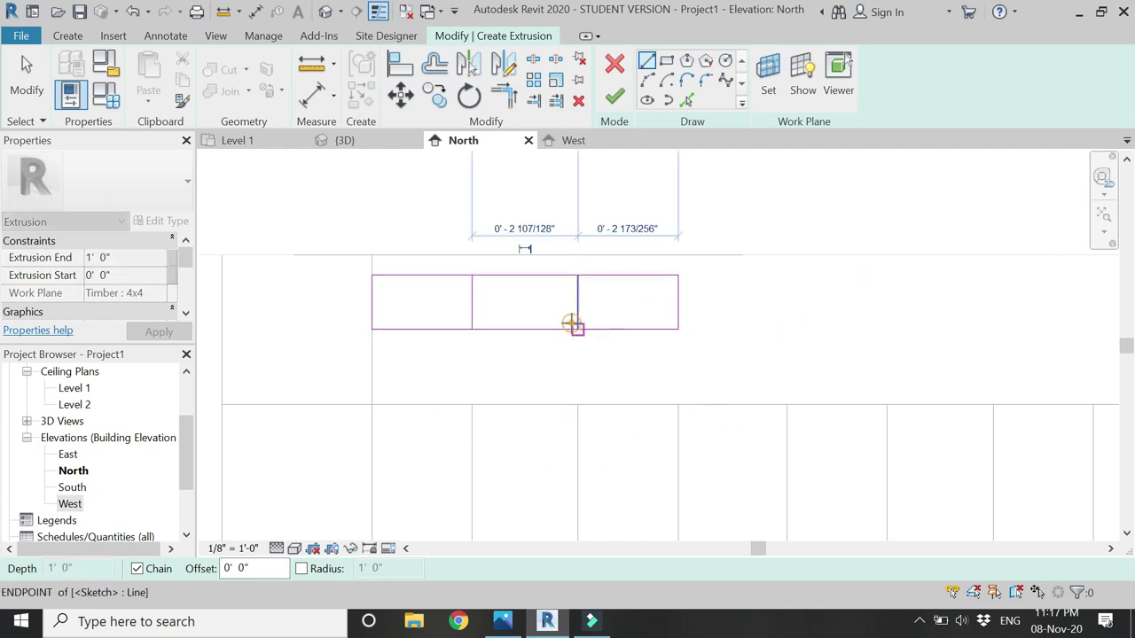
pyautogui.click(372, 329)
pyautogui.click(472, 276)
pyautogui.click(577, 276)
pyautogui.click(677, 329)
pyautogui.press('Escape')
pyautogui.press('Escape')
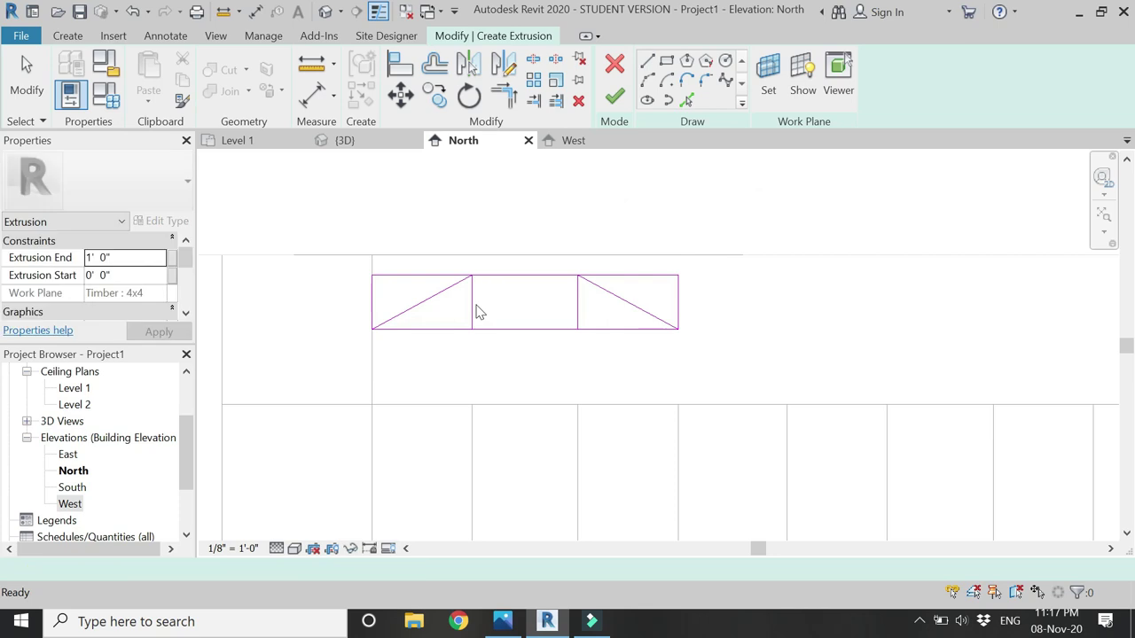
# Step: Delete the unwanted top segments, dividers, left side and bottom line, leaving a three-line trapezoid outline
pyautogui.click(487, 276)
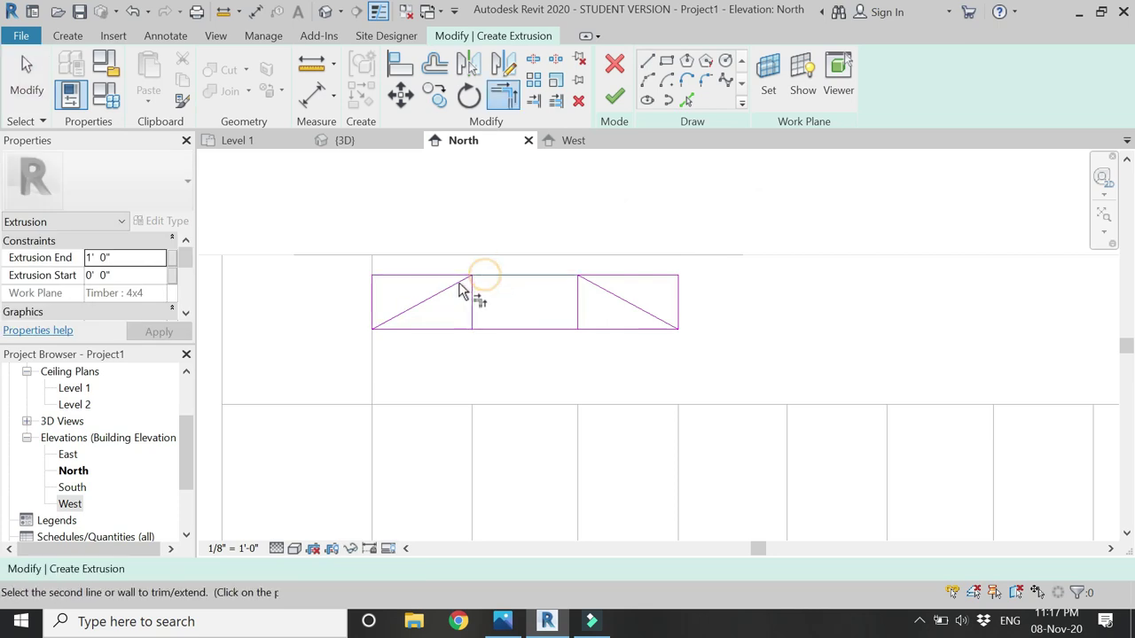
pyautogui.press('Delete')
pyautogui.click(612, 274)
pyautogui.press('Delete')
pyautogui.click(577, 298)
pyautogui.press('Delete')
pyautogui.click(473, 304)
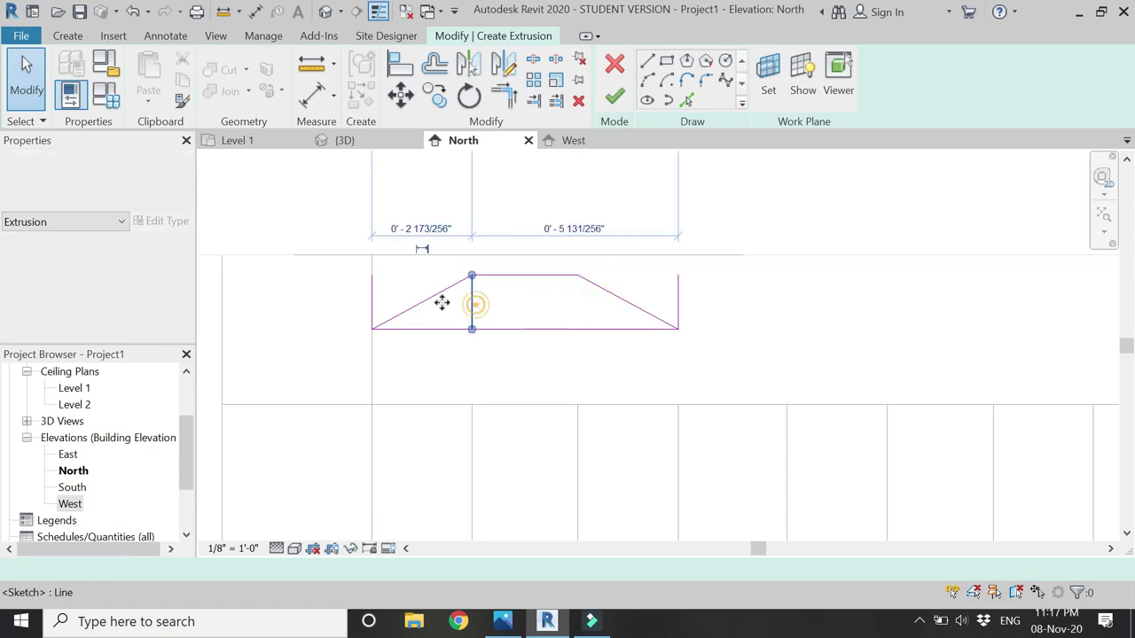
pyautogui.press('Delete')
pyautogui.click(372, 293)
pyautogui.press('Delete')
pyautogui.click(628, 347)
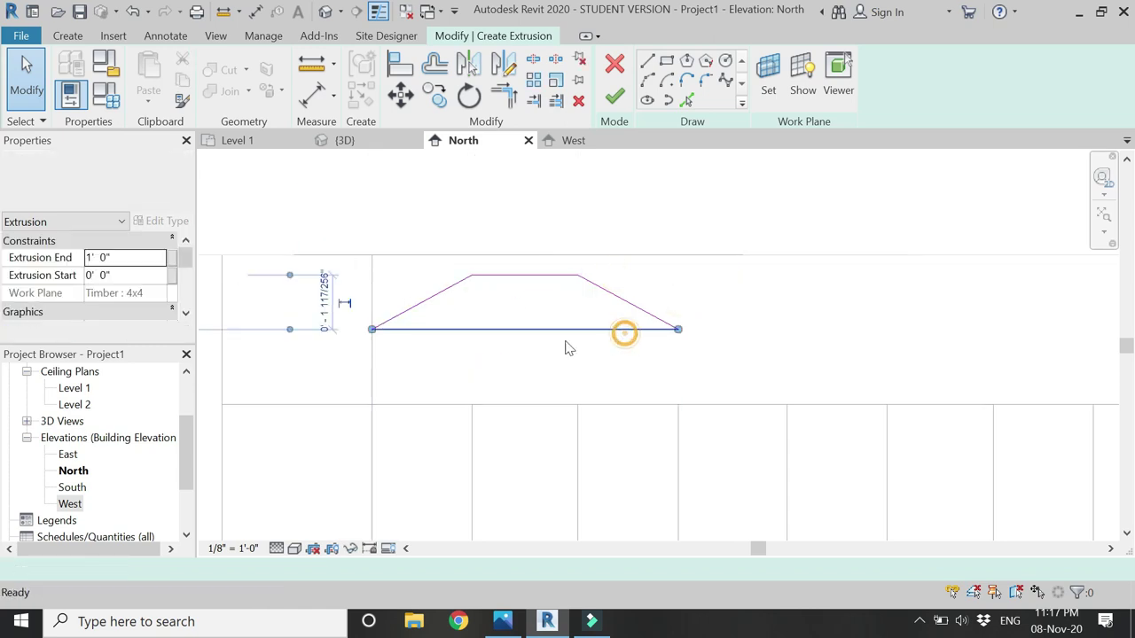
pyautogui.press('Delete')
pyautogui.click(604, 302)
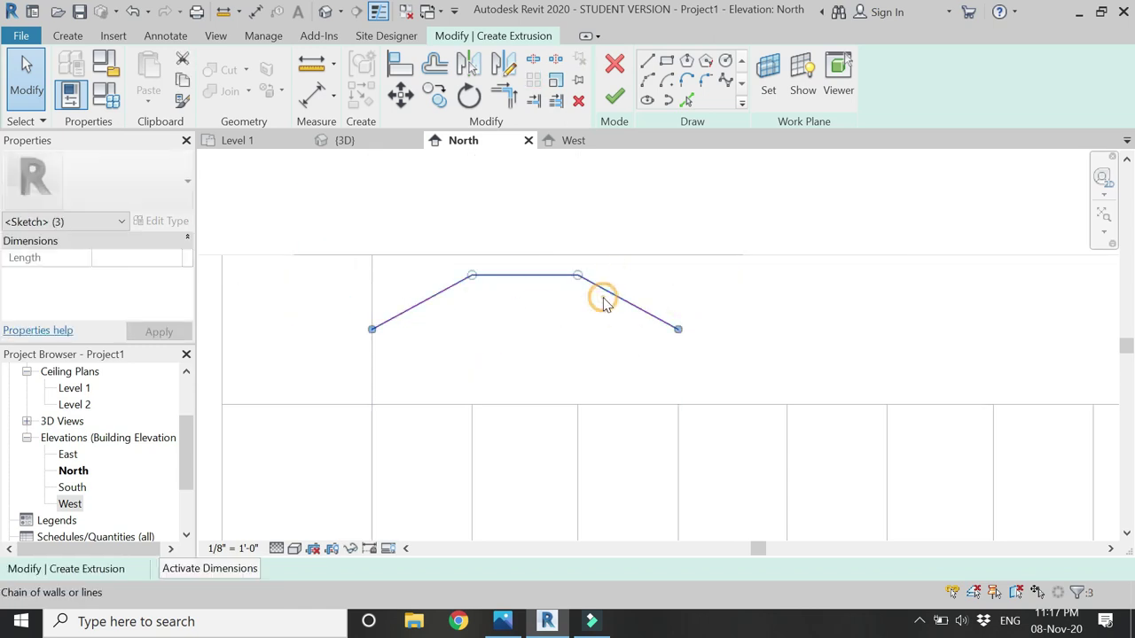
pyautogui.click(564, 215)
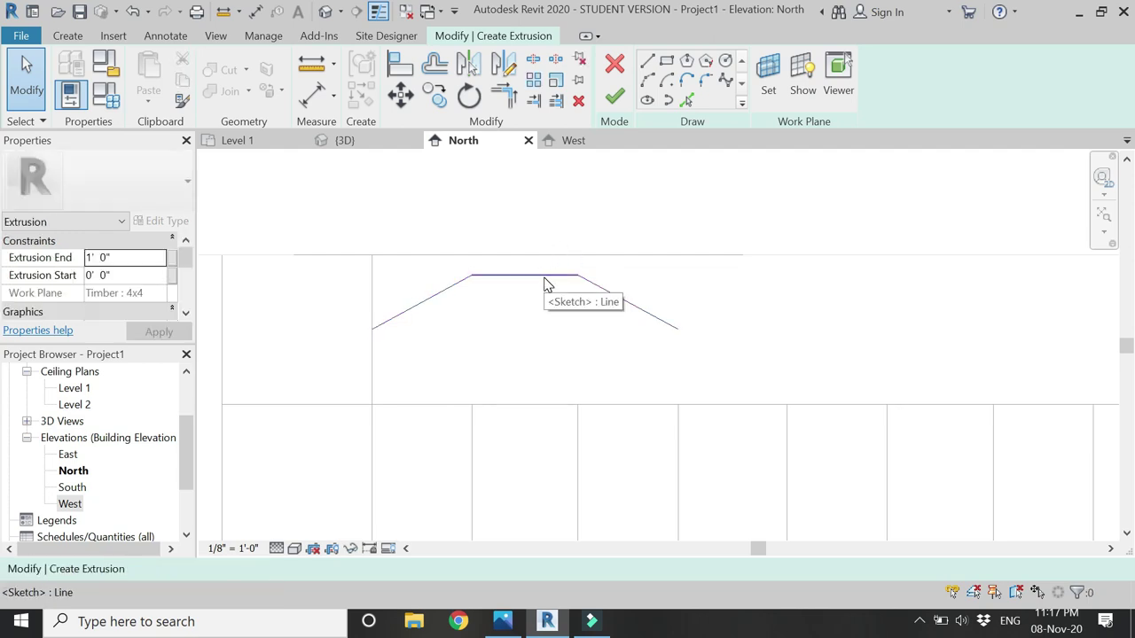
# Step: Add a 72mm flat line from the outline's right end and select the four rib lines
pyautogui.click(647, 64)
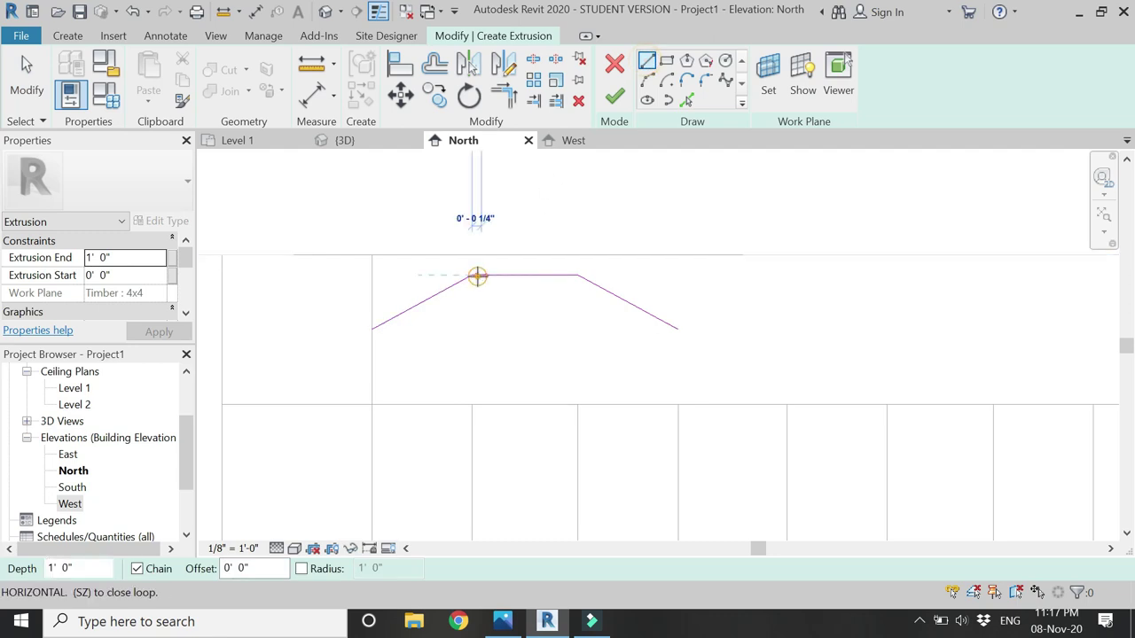
pyautogui.click(679, 329)
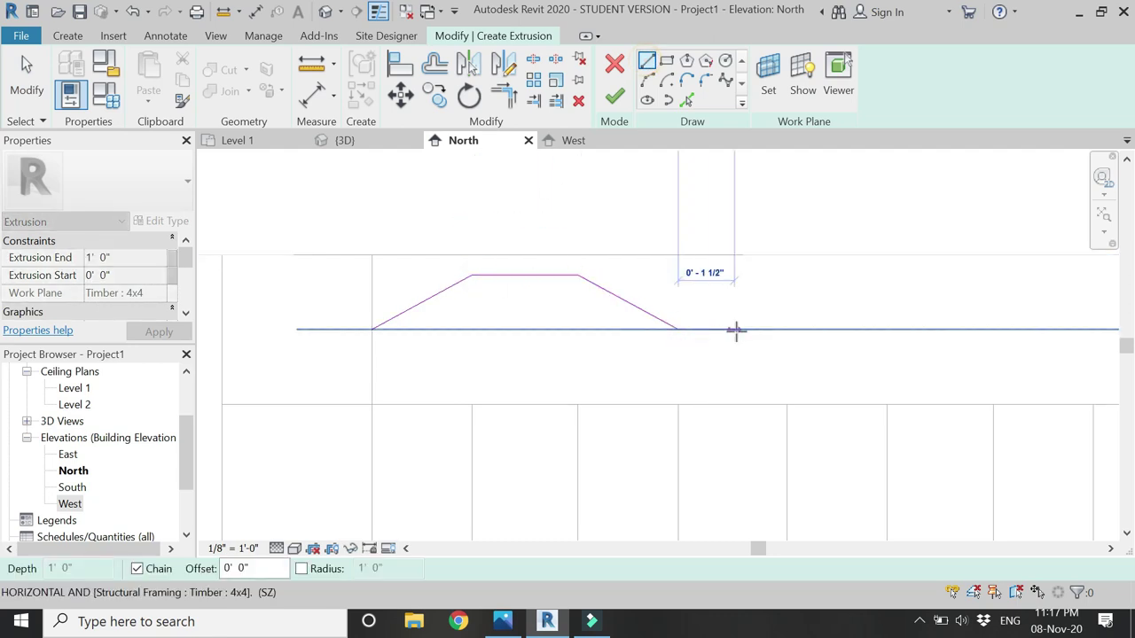
pyautogui.write('72')
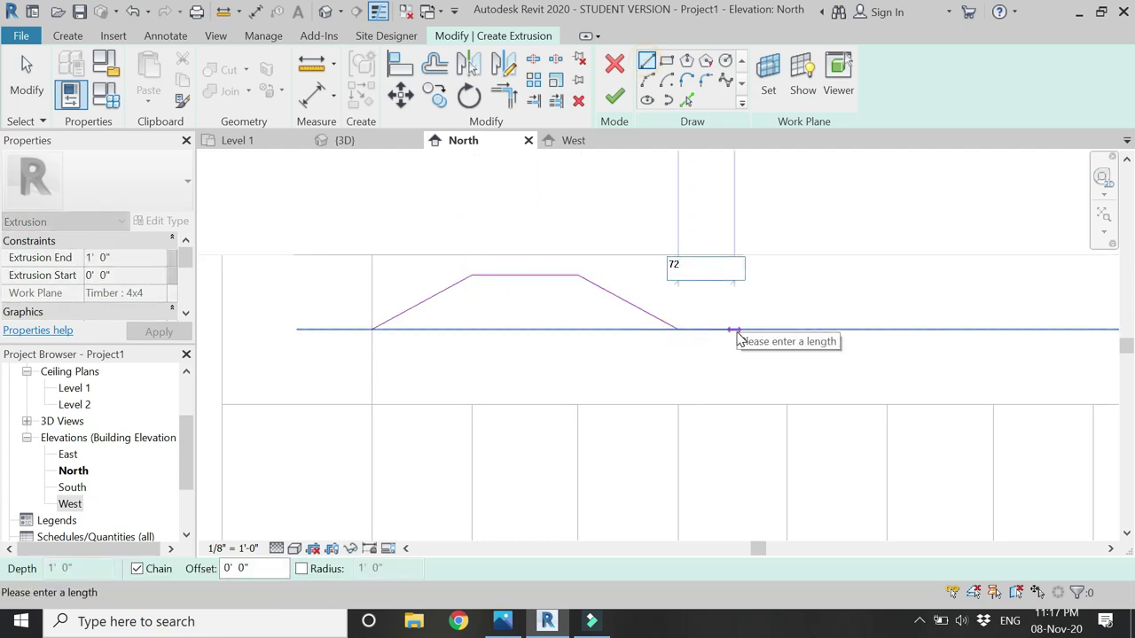
pyautogui.write('mm')
pyautogui.press('Return')
pyautogui.press('Escape')
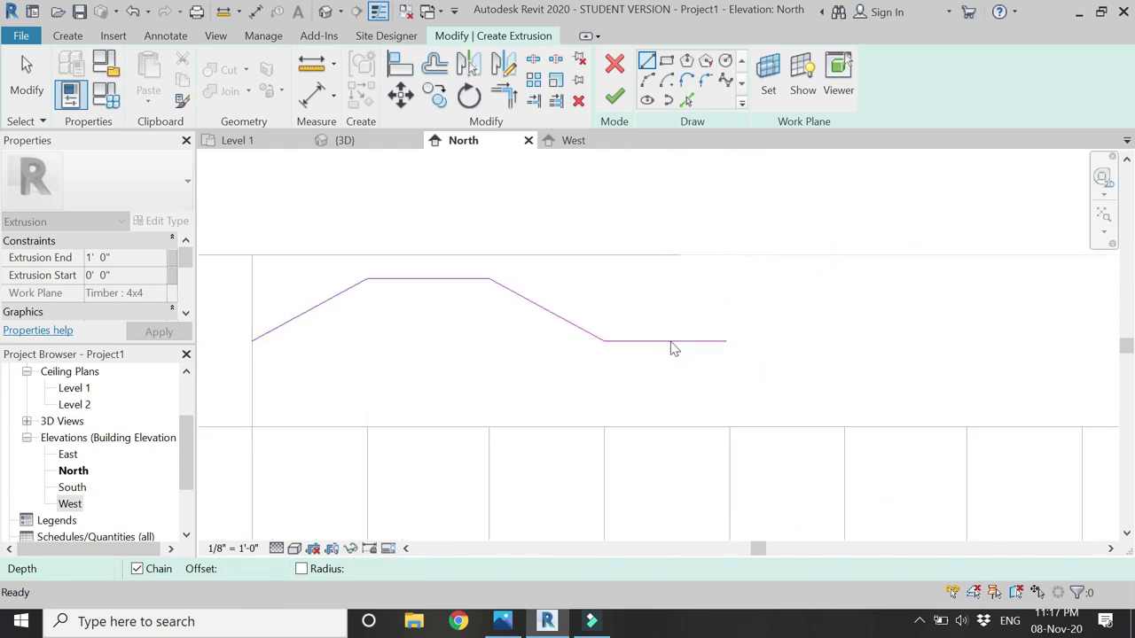
pyautogui.press('Escape')
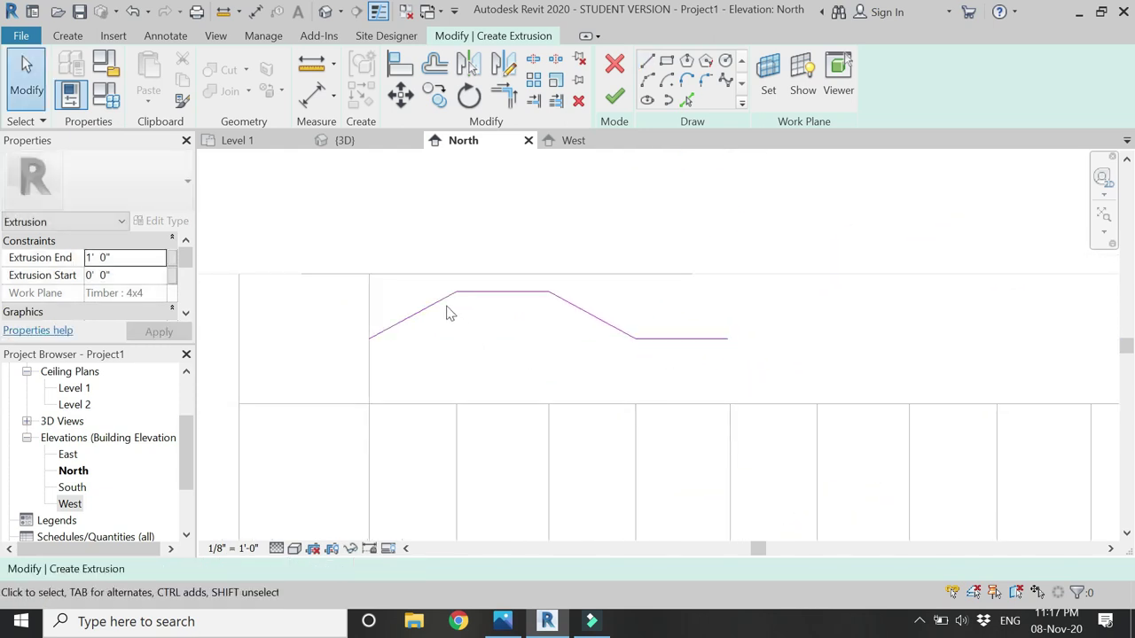
pyautogui.click(439, 306)
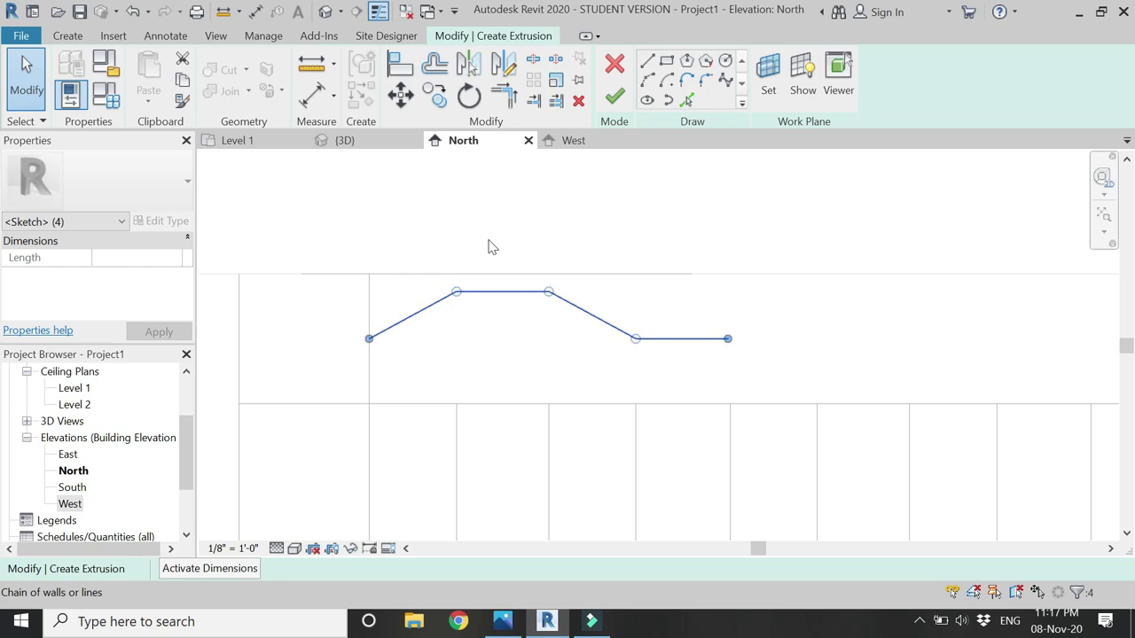
# Step: Copy the trapezoidal rib end to end, using Multiple, to build a three-rib wave
pyautogui.click(435, 95)
pyautogui.click(370, 340)
pyautogui.click(727, 338)
pyautogui.scroll(-3, 490, 370)
pyautogui.click(434, 95)
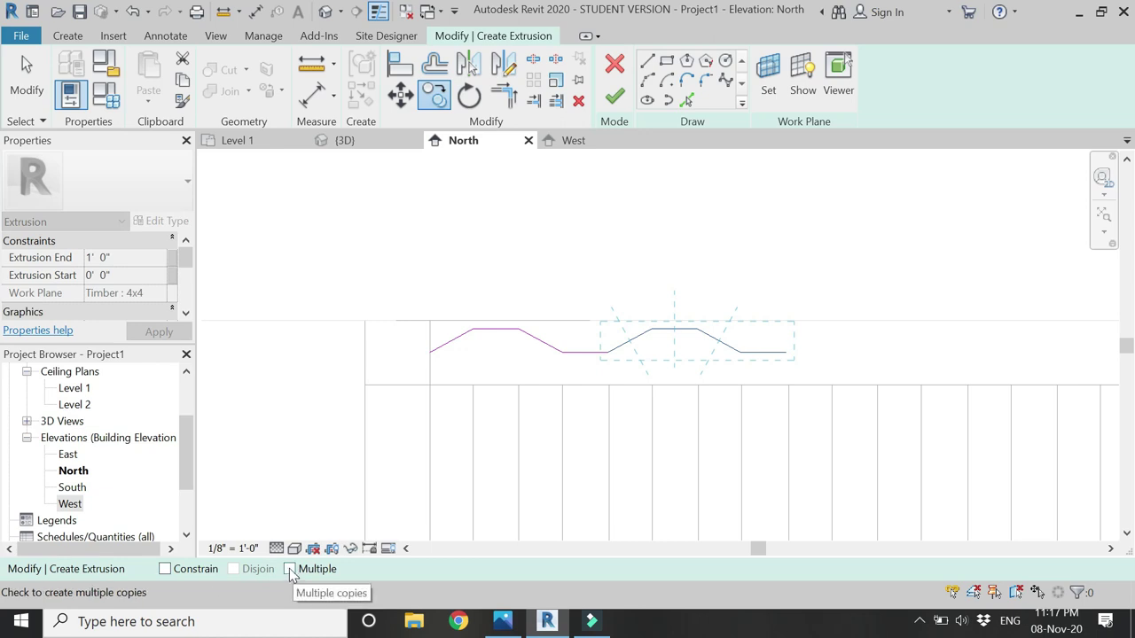
pyautogui.click(290, 569)
pyautogui.scroll(1, 700, 390)
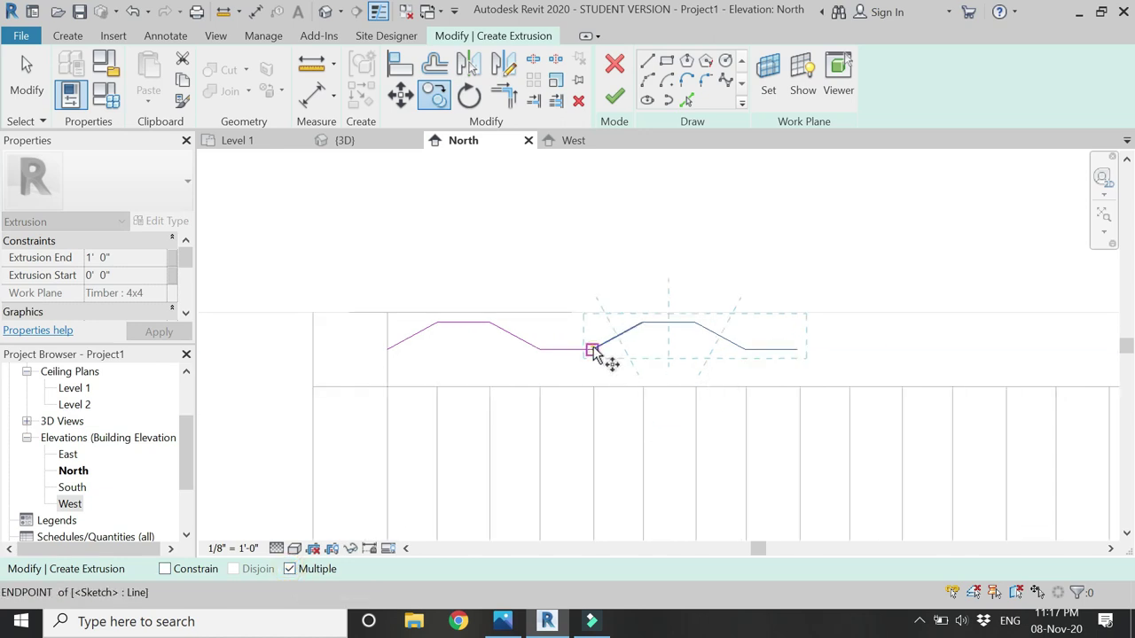
pyautogui.click(772, 346)
pyautogui.scroll(-2, 588, 400)
pyautogui.press('Escape')
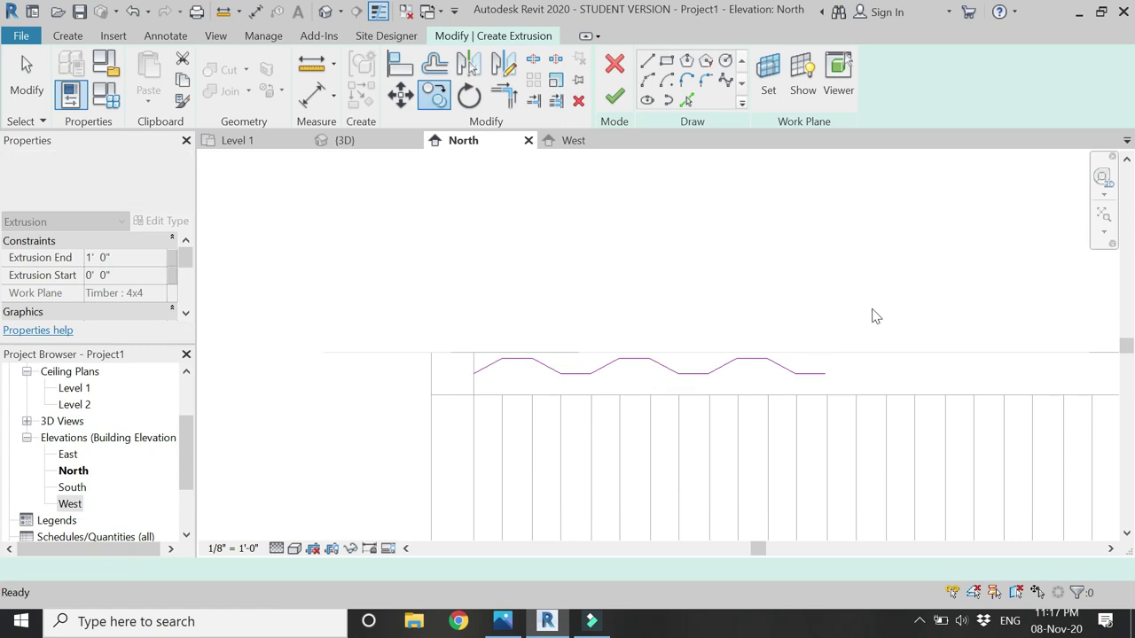
# Step: Select all twelve wave lines and place two copies end to end to the right
pyautogui.moveTo(386, 440); pyautogui.dragTo(388, 439)
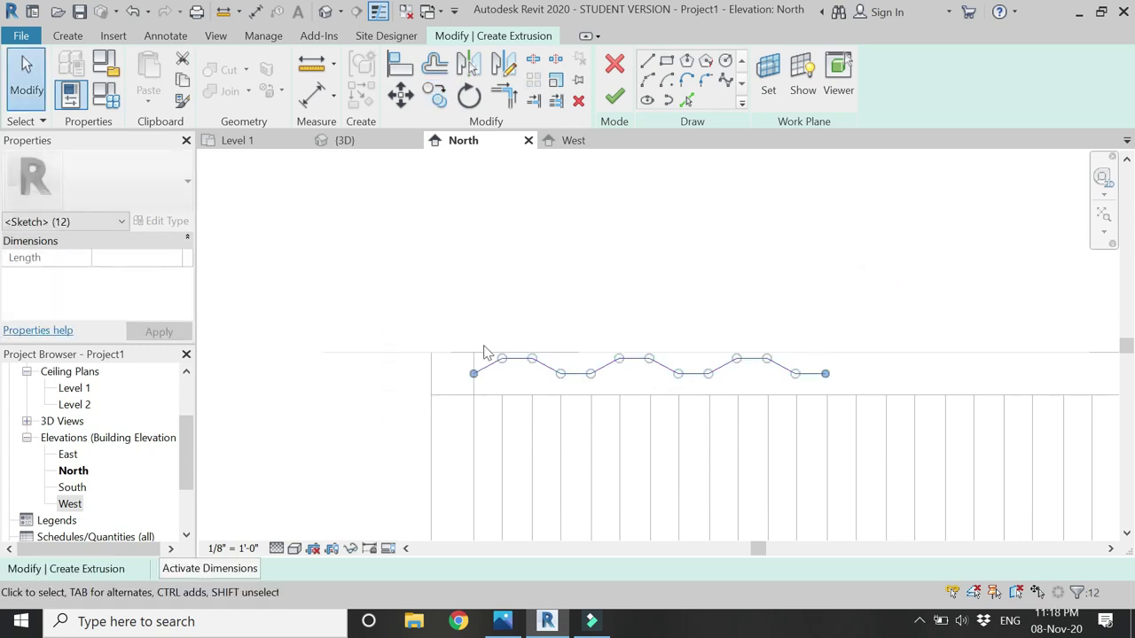
pyautogui.click(436, 98)
pyautogui.click(474, 373)
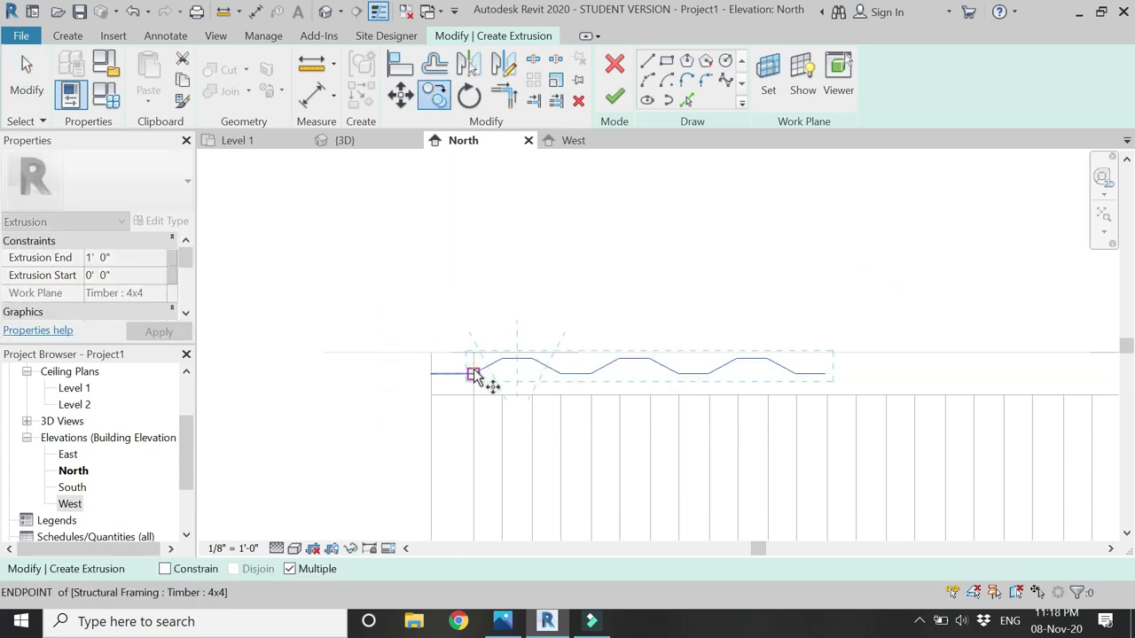
pyautogui.scroll(-2, 346, 370)
pyautogui.scroll(2, 790, 367)
pyautogui.scroll(-2, 726, 371)
pyautogui.scroll(3, 898, 380)
pyautogui.scroll(-3, 836, 380)
pyautogui.scroll(3, 706, 387)
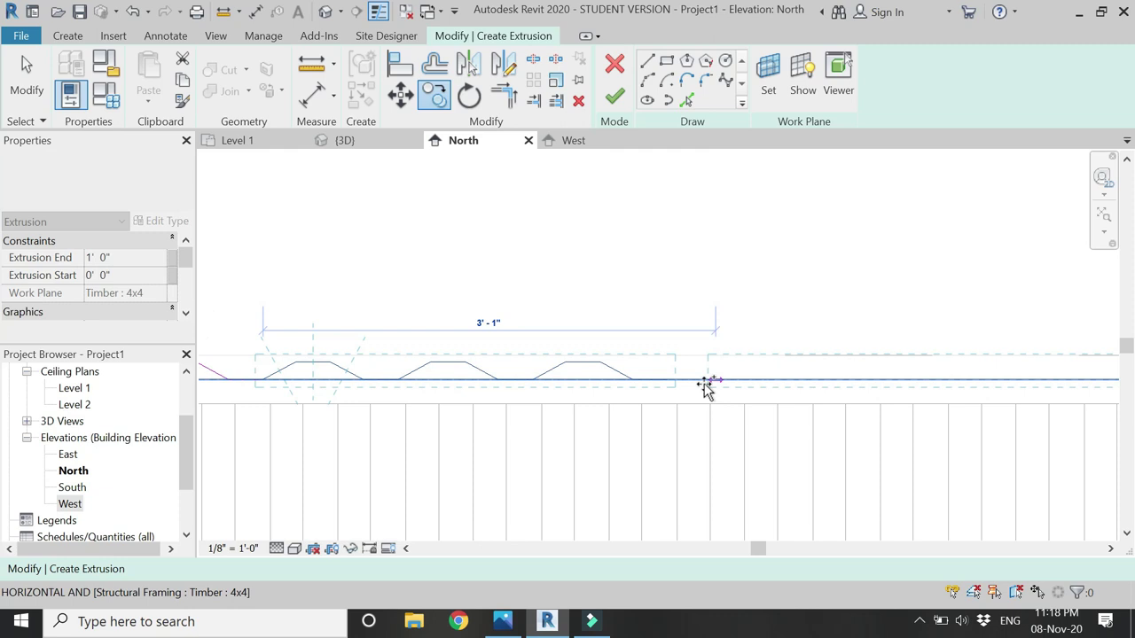
pyautogui.click(664, 380)
pyautogui.scroll(-2, 772, 380)
pyautogui.scroll(1, 735, 380)
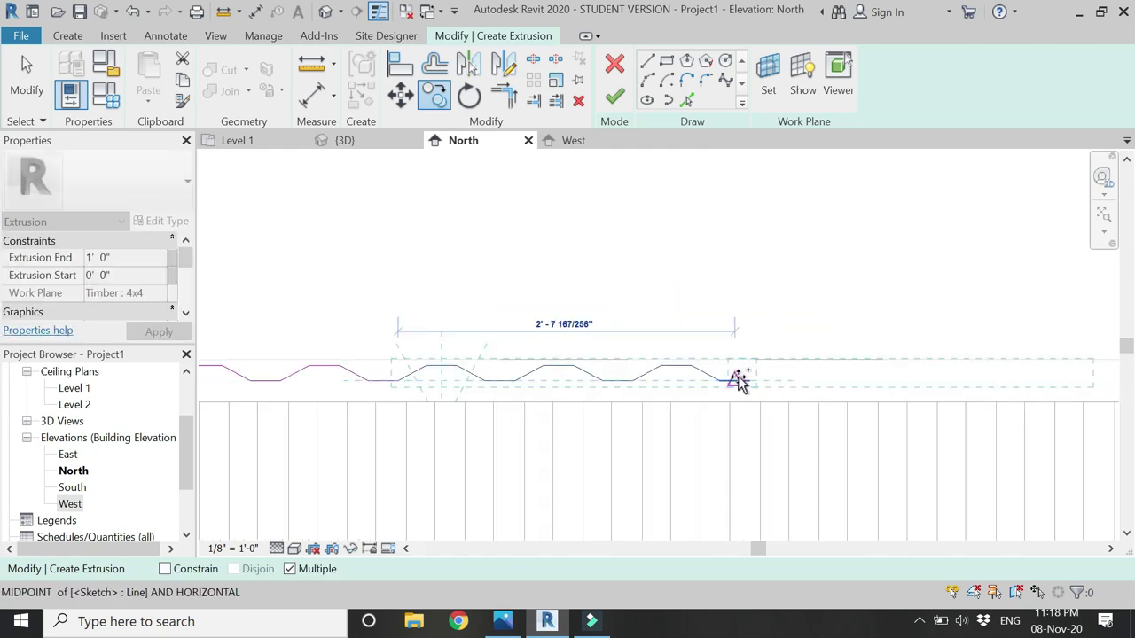
pyautogui.scroll(-3, 824, 376)
pyautogui.scroll(2, 822, 377)
pyautogui.click(719, 398)
pyautogui.scroll(-2, 674, 398)
pyautogui.press('Escape')
pyautogui.scroll(4, 786, 395)
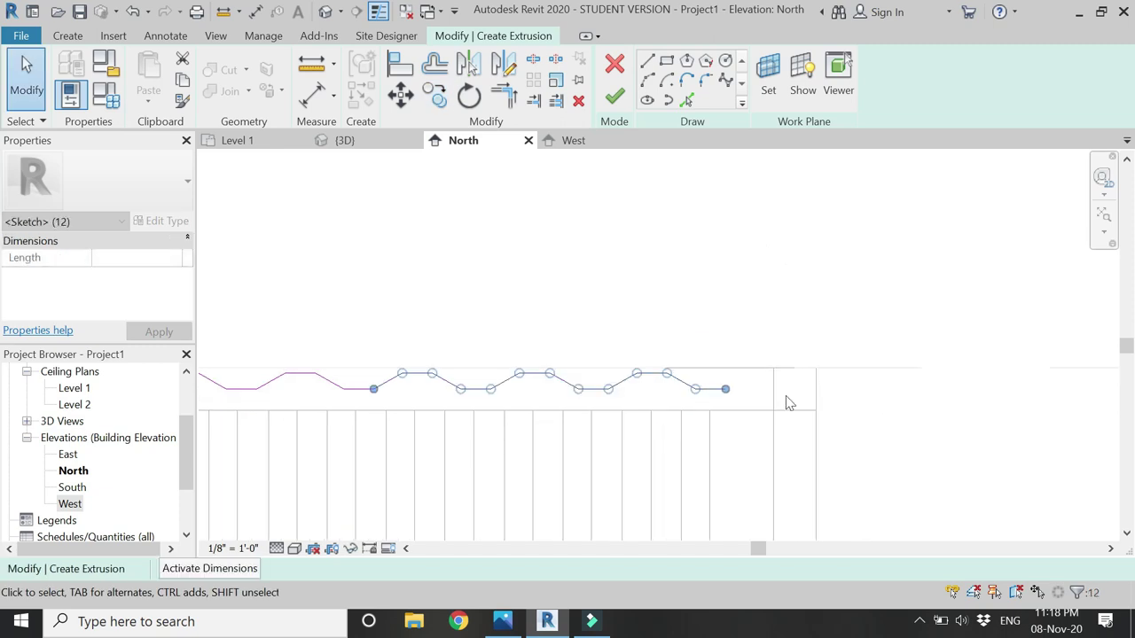
# Step: Copy the wave once more to the far right, then delete the extra copy past the wall
pyautogui.click(434, 95)
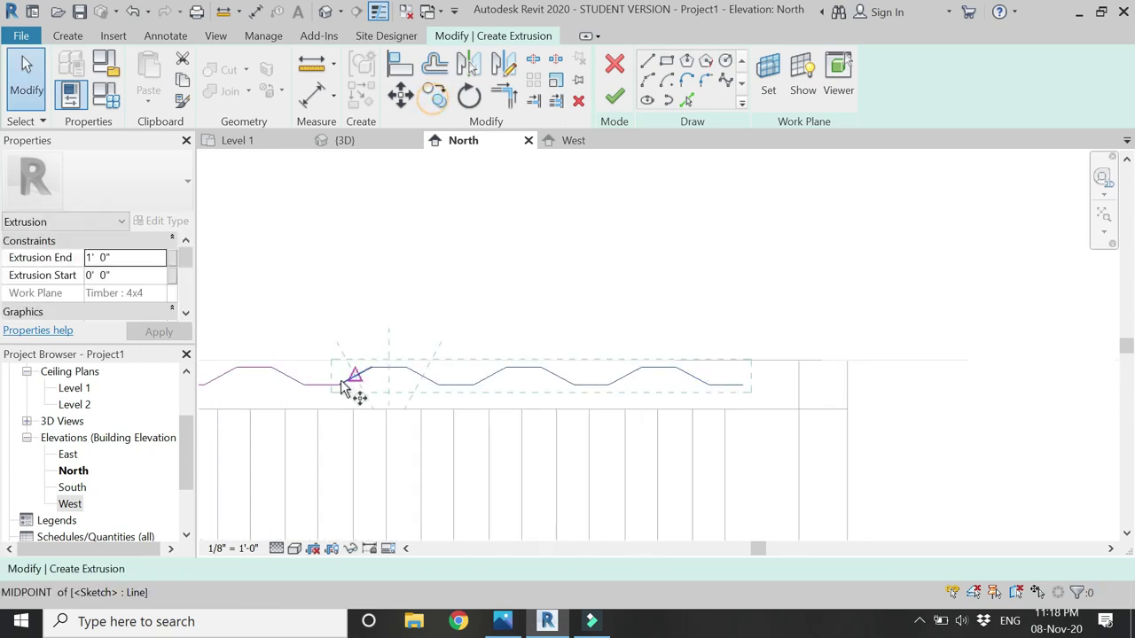
pyautogui.click(338, 385)
pyautogui.scroll(-2, 718, 408)
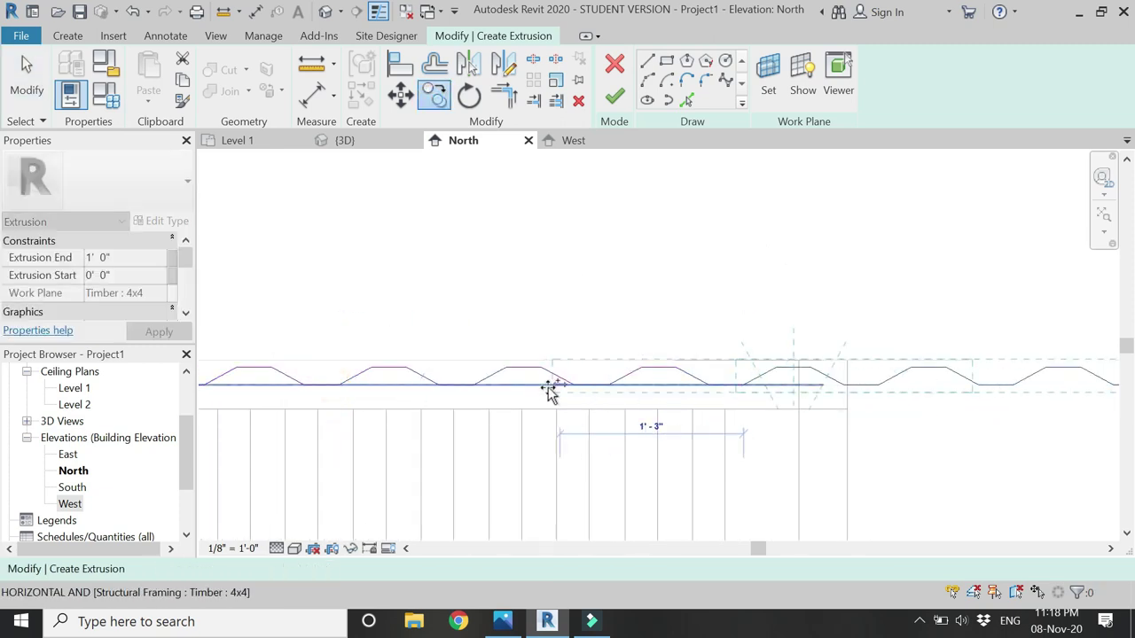
pyautogui.click(550, 390)
pyautogui.click(856, 414)
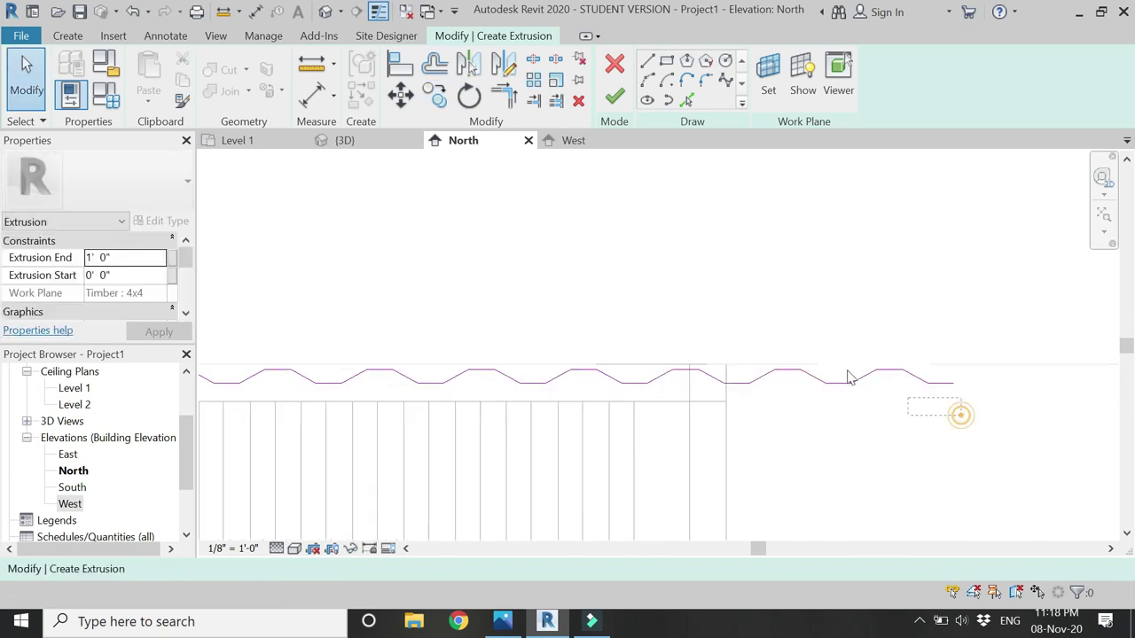
pyautogui.moveTo(703, 329); pyautogui.dragTo(701, 327)
pyautogui.press('Delete')
pyautogui.scroll(1, 716, 355)
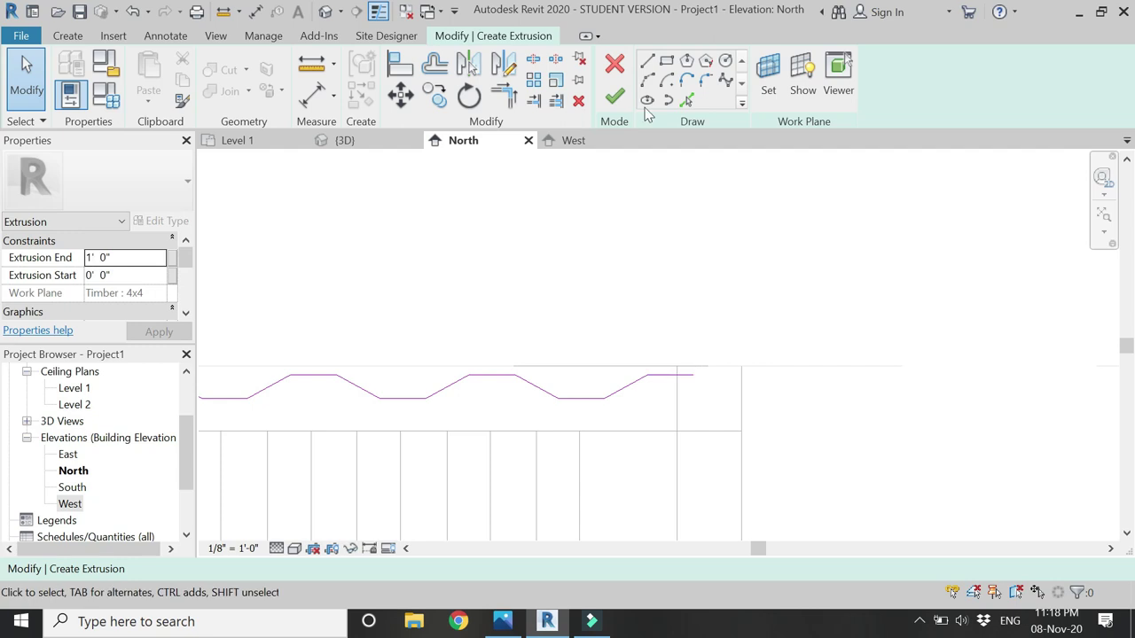
pyautogui.click(648, 62)
pyautogui.scroll(2, 689, 392)
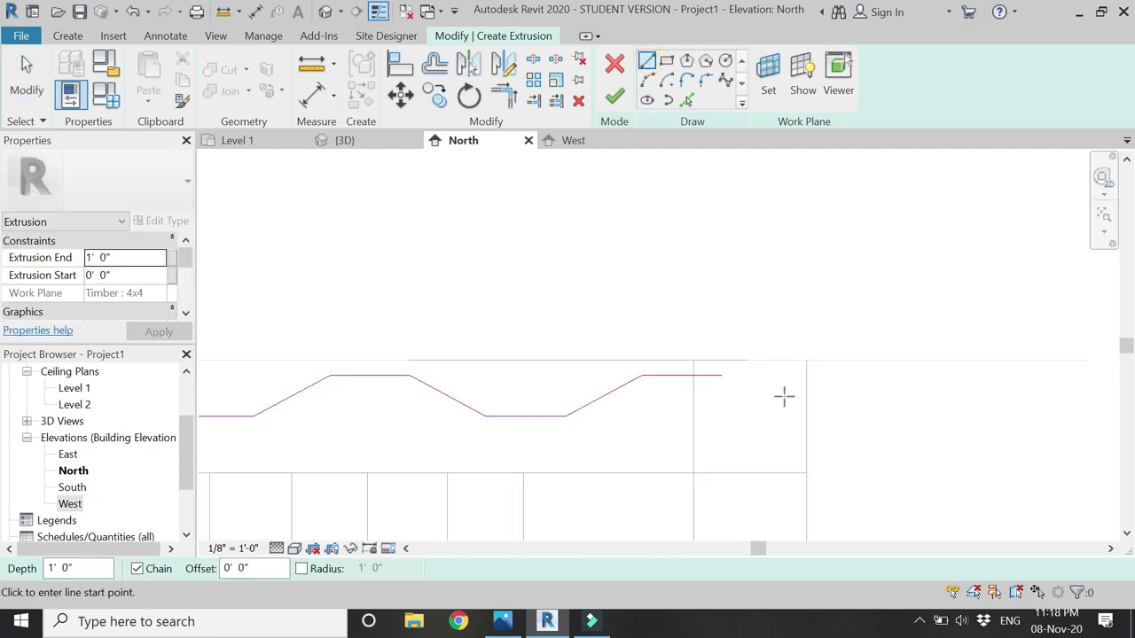
pyautogui.press('Escape')
pyautogui.scroll(-4, 854, 367)
pyautogui.scroll(2, 449, 364)
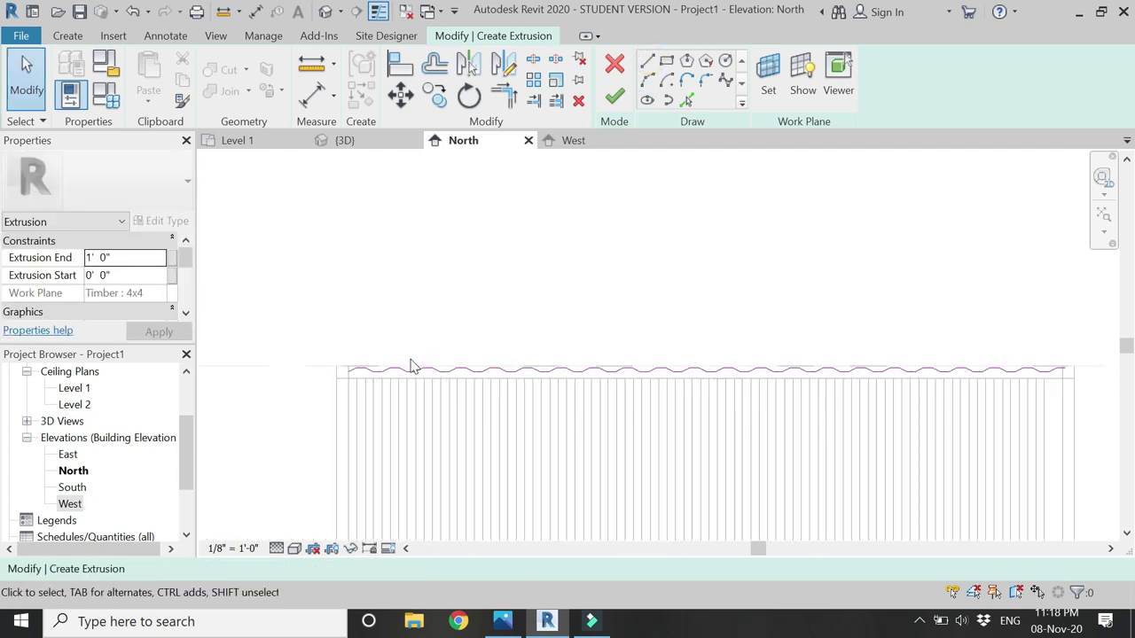
pyautogui.click(434, 64)
# Step: Offset the whole wave chain by 0' 0 1/8" as a parallel copy beneath it
pyautogui.scroll(3, 341, 385)
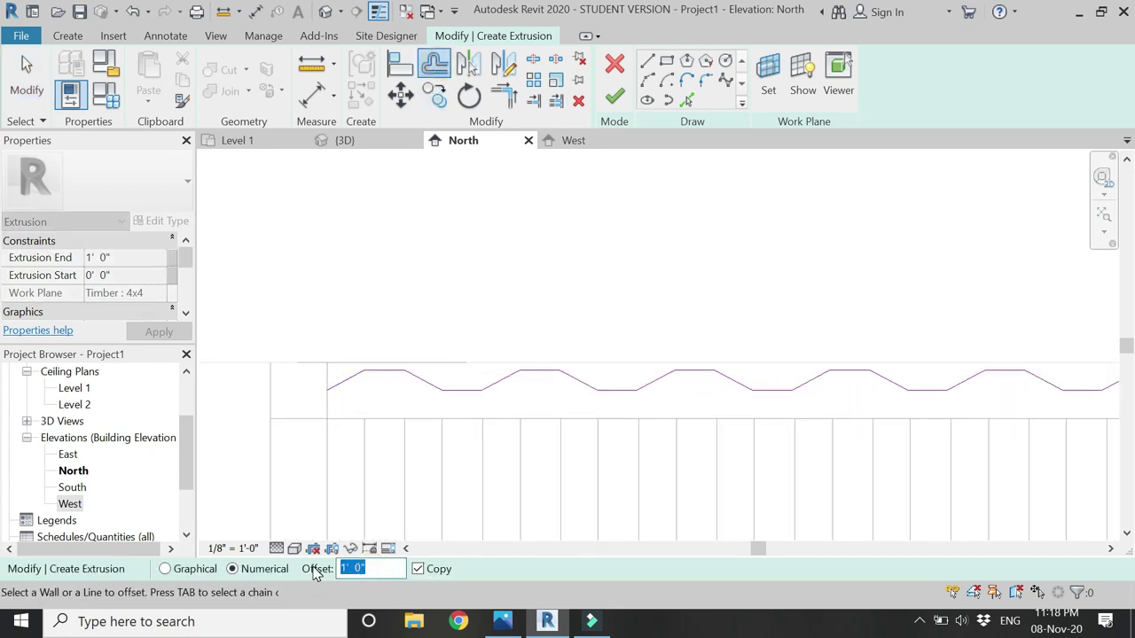
pyautogui.scroll(2, 359, 401)
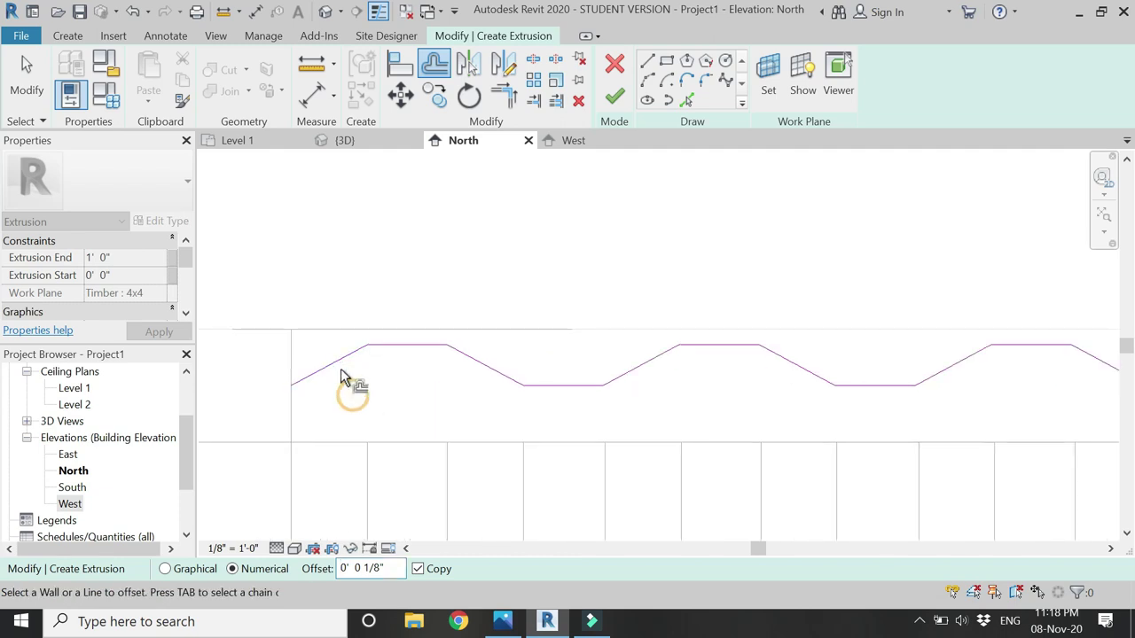
pyautogui.press('Tab')
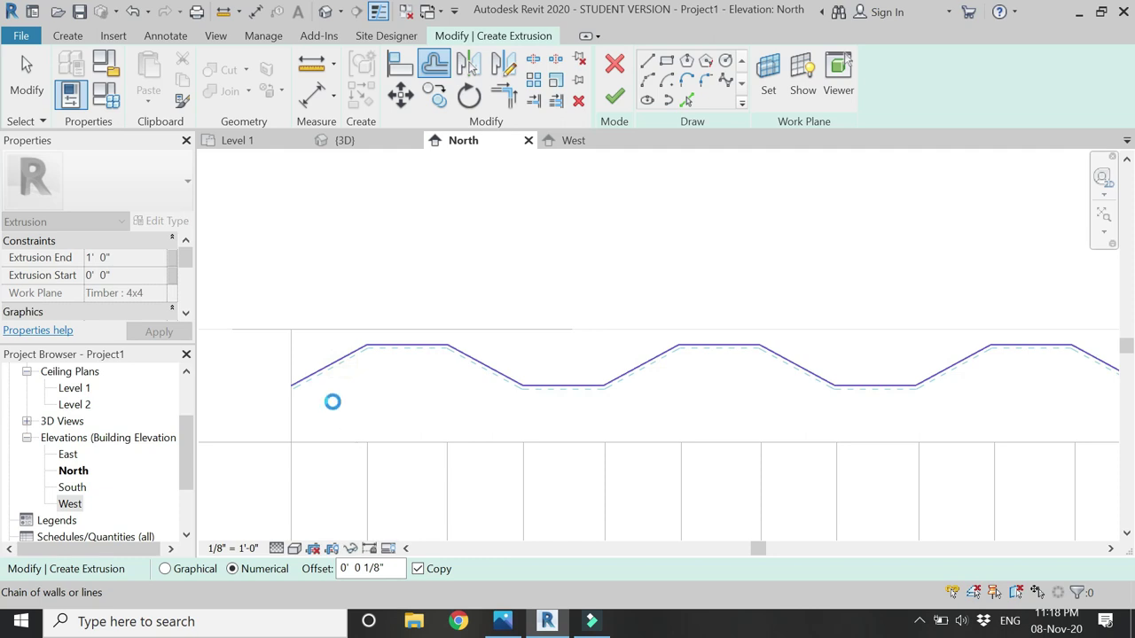
pyautogui.click(332, 409)
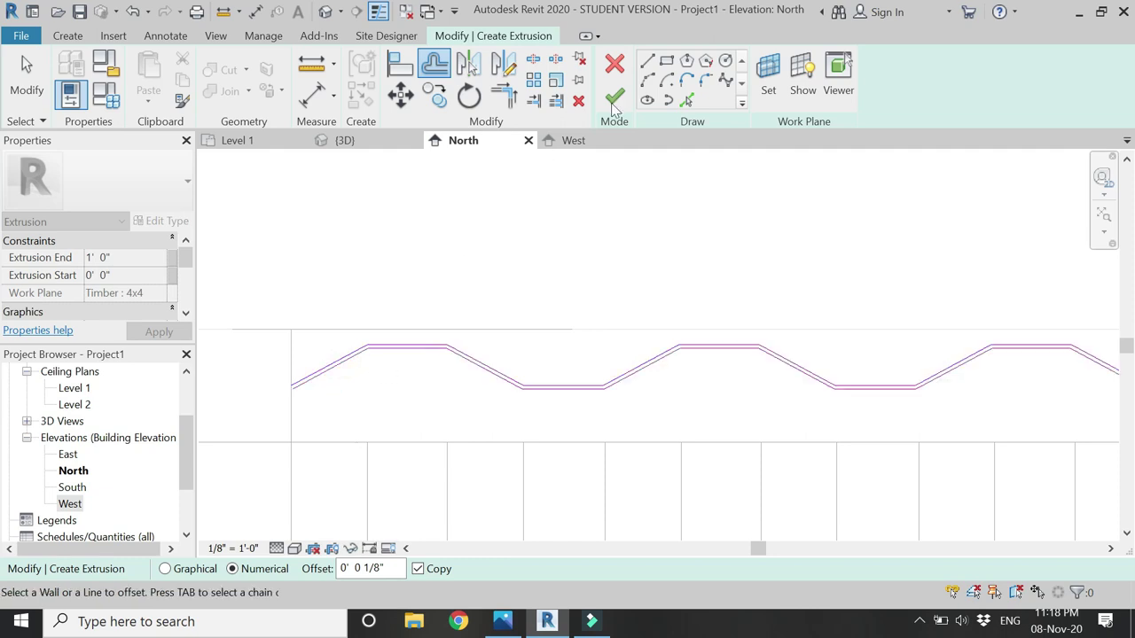
# Step: Draw short closing lines joining the wave and its offset at the left end
pyautogui.click(647, 60)
pyautogui.scroll(3, 293, 379)
pyautogui.click(328, 362)
pyautogui.click(324, 388)
pyautogui.press('Escape')
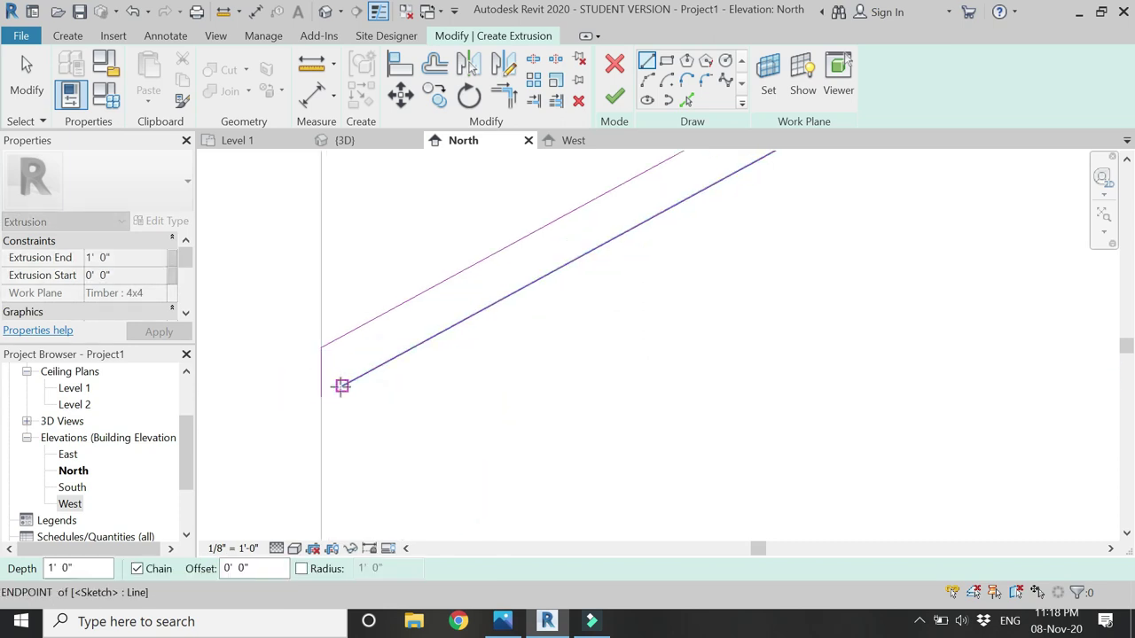
pyautogui.click(342, 386)
pyautogui.click(321, 386)
pyautogui.press('Escape')
pyautogui.press('Escape')
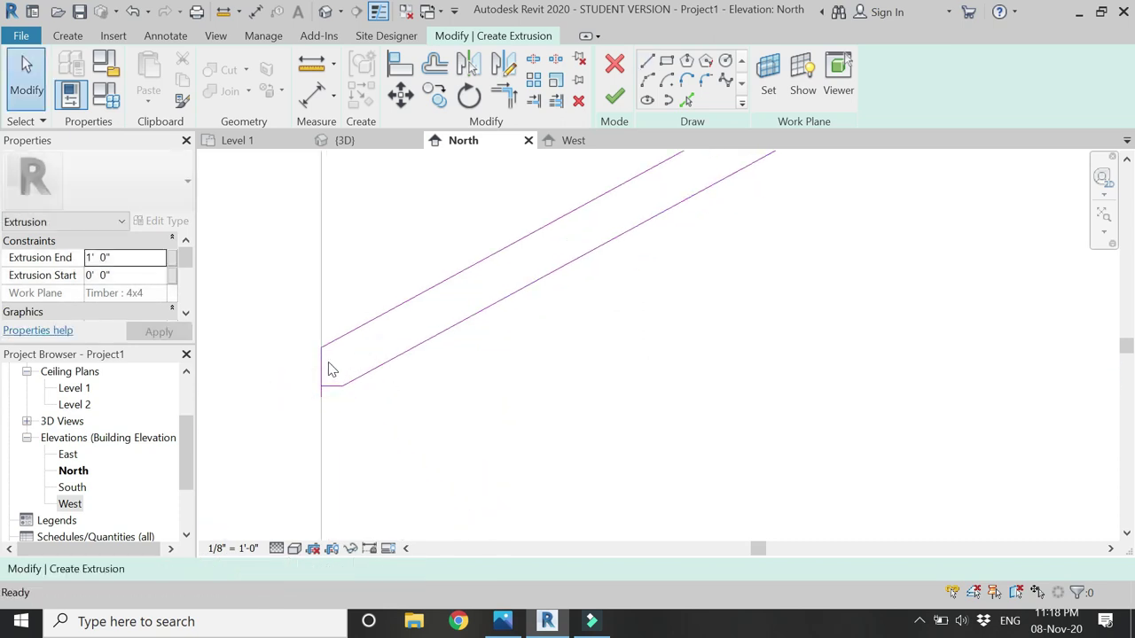
# Step: Use Trim/Extend to Corner (TR) to tidy the profile ends and attempt closing the right end
pyautogui.press('t')
pyautogui.press('r')
pyautogui.scroll(-5, 271, 408)
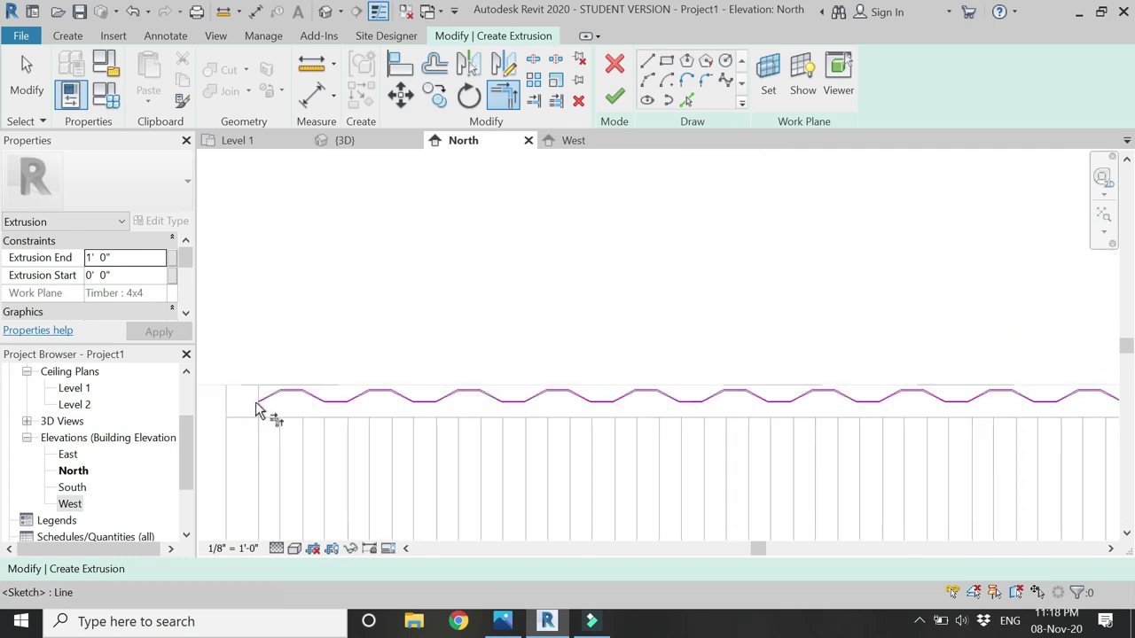
pyautogui.scroll(-3, 256, 409)
pyautogui.scroll(6, 656, 406)
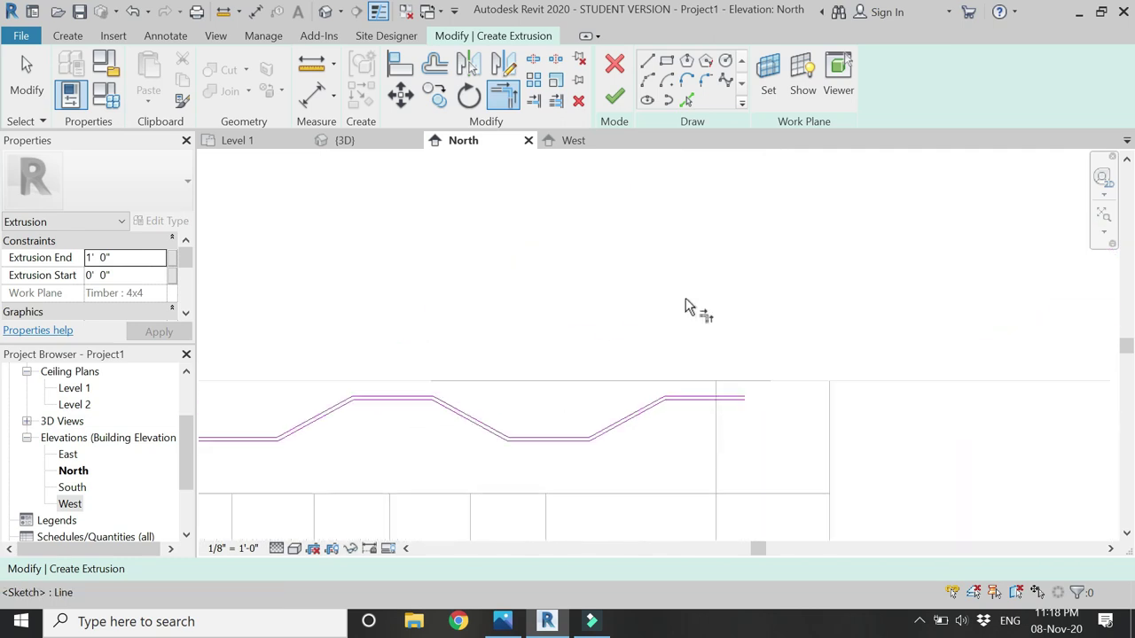
pyautogui.click(648, 61)
pyautogui.scroll(5, 718, 403)
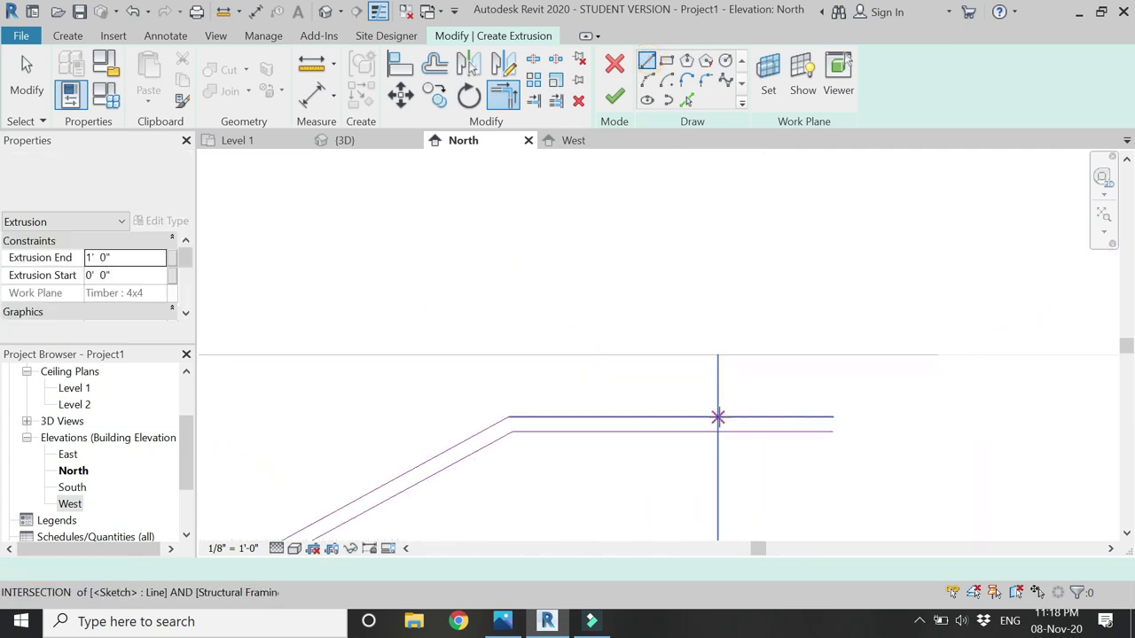
pyautogui.press('Escape')
pyautogui.press('Escape')
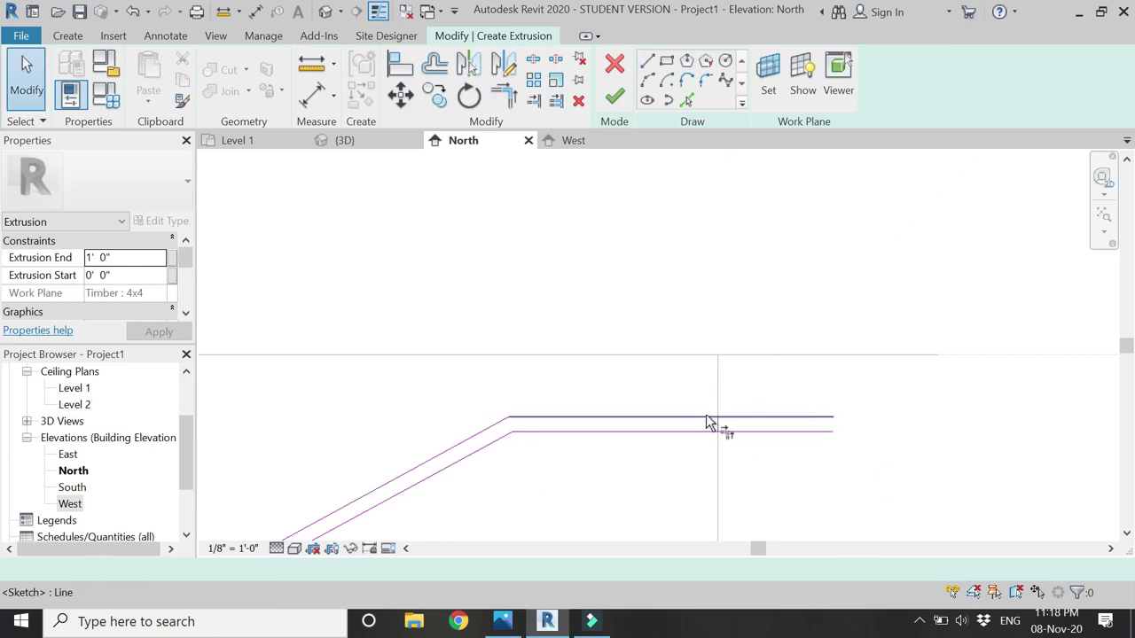
pyautogui.press('t')
pyautogui.press('r')
pyautogui.scroll(-8, 718, 432)
pyautogui.press('Escape')
pyautogui.press('Escape')
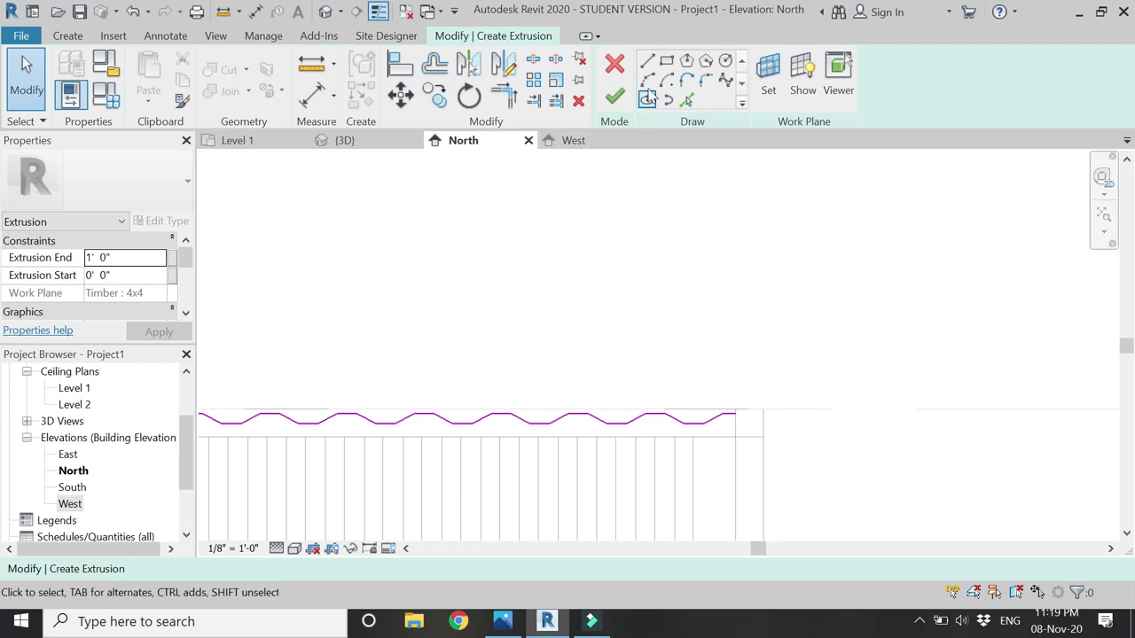
# Step: Finish the roof profile sketch and open the Level 2 plan, cancelling a failed extrusion move
pyautogui.click(621, 98)
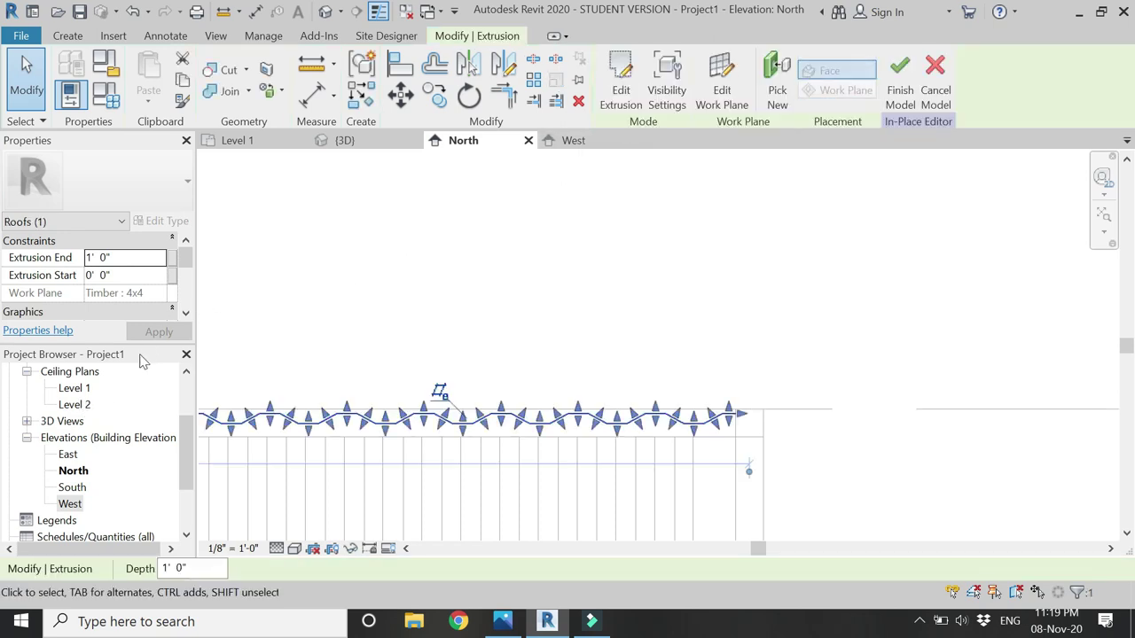
pyautogui.scroll(3, 84, 412)
pyautogui.doubleClick(84, 425)
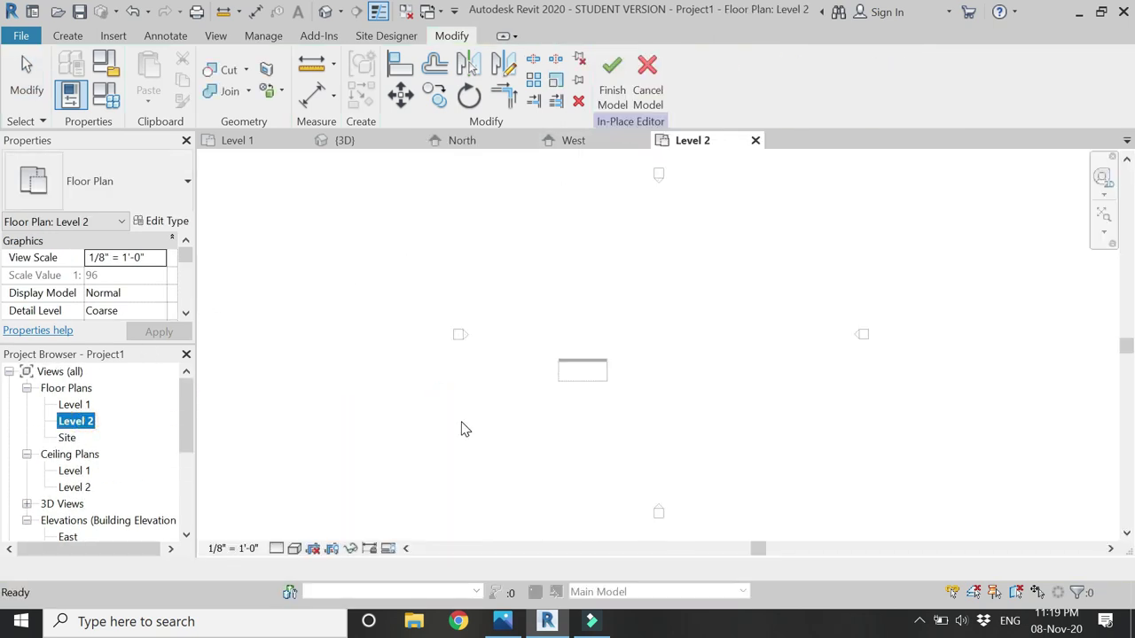
pyautogui.scroll(5, 573, 368)
pyautogui.moveTo(614, 326); pyautogui.dragTo(615, 332)
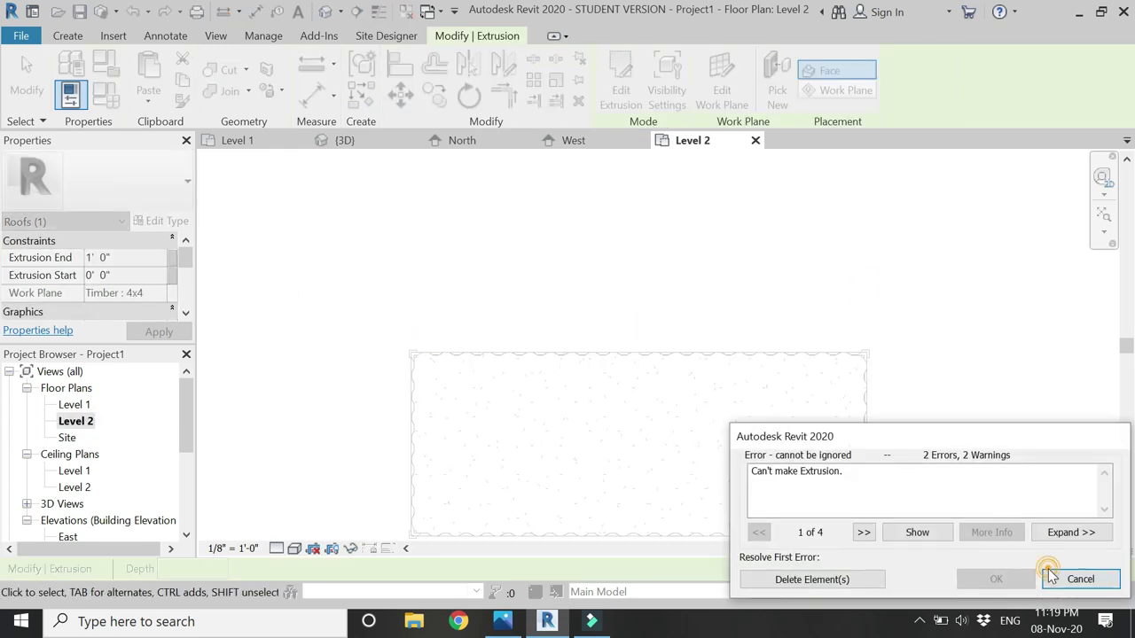
pyautogui.click(1050, 575)
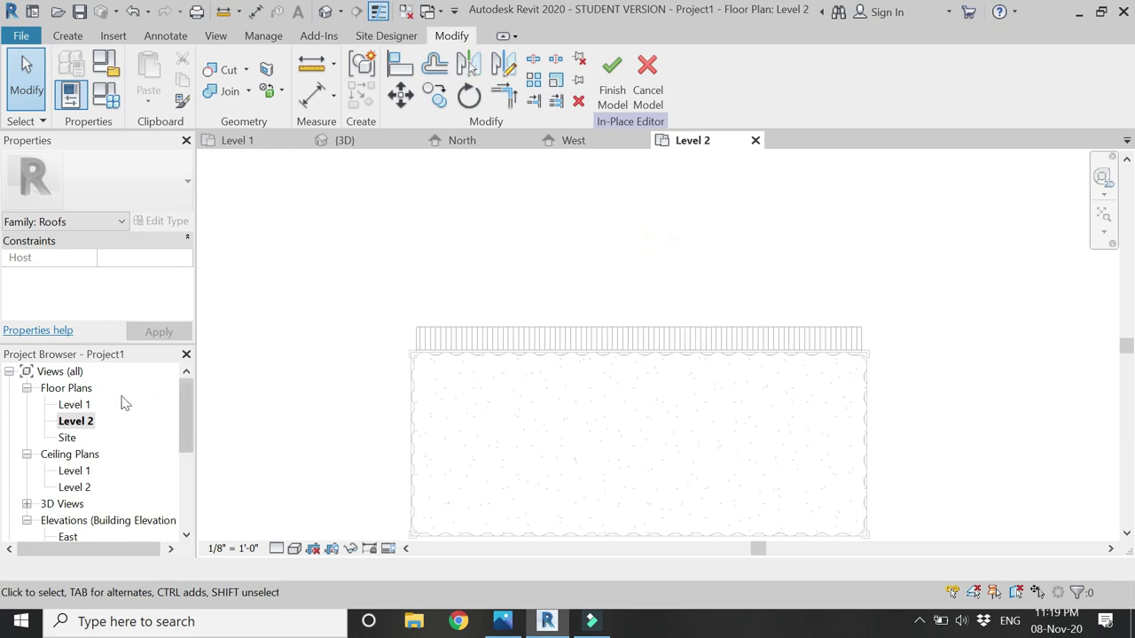
# Step: Select the roof extrusion in Level 2 and stretch its end to -6' 0 159/256"
pyautogui.click(372, 140)
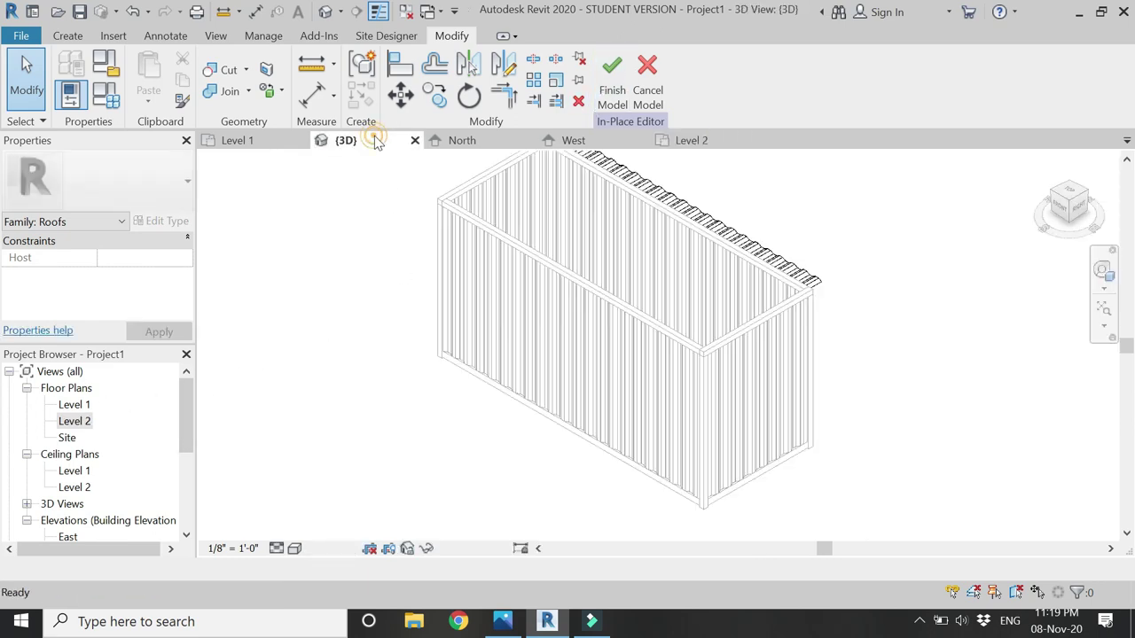
pyautogui.click(748, 238)
pyautogui.click(717, 139)
pyautogui.moveTo(638, 319); pyautogui.dragTo(644, 493)
pyautogui.scroll(-2, 653, 329)
# Step: Stretch the roof extrusion to the wall midpoint, giving an 8' 2" depth
pyautogui.scroll(5, 639, 364)
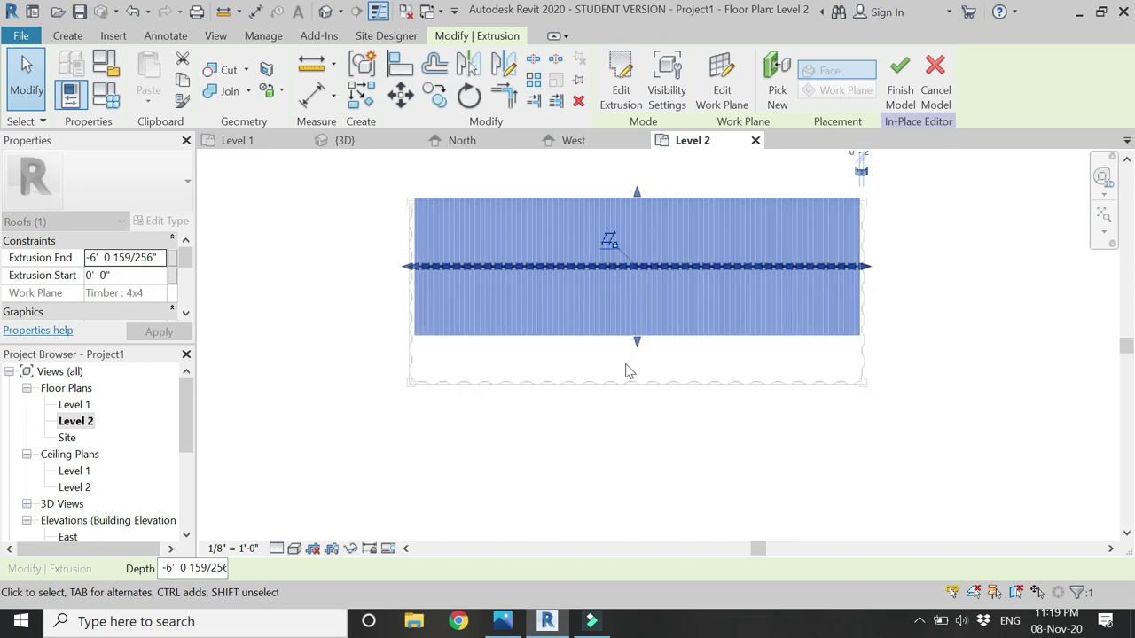
pyautogui.moveTo(646, 323); pyautogui.dragTo(649, 397)
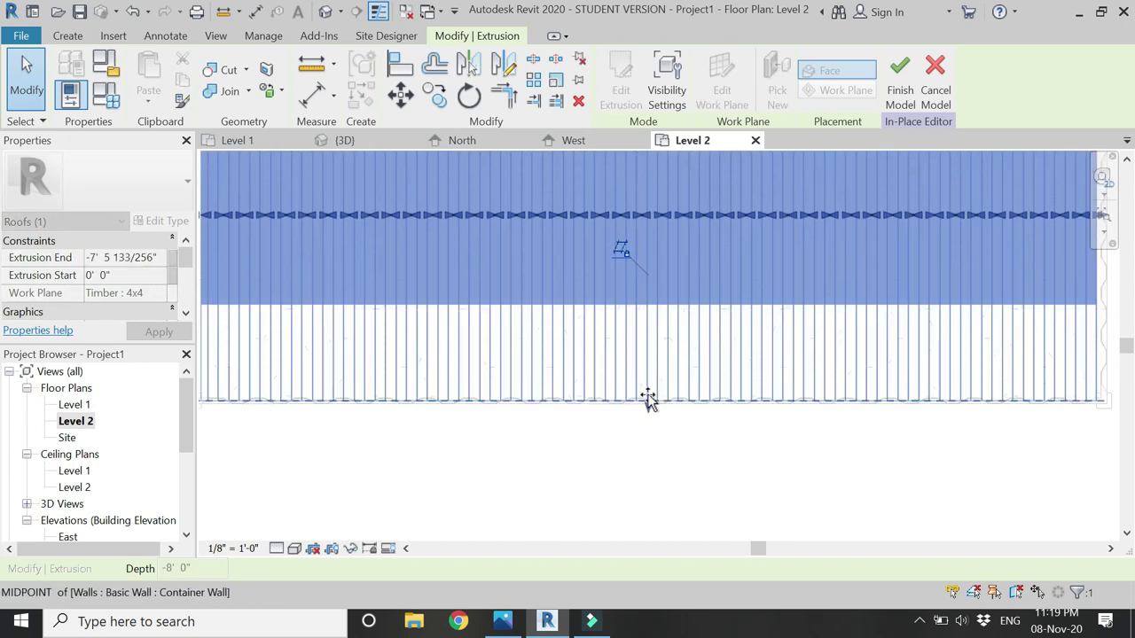
pyautogui.moveTo(731, 336); pyautogui.dragTo(731, 337)
pyautogui.scroll(-2, 732, 336)
pyautogui.scroll(3, 468, 375)
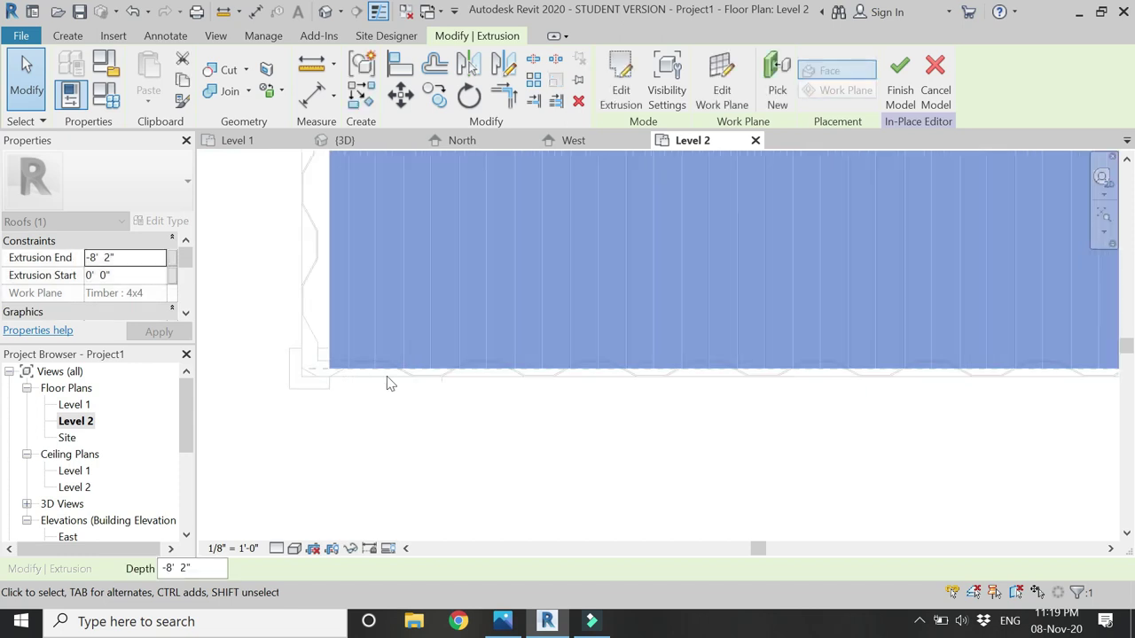
# Step: Align the roof edge with the wall reference using Align, then switch to the 3D view
pyautogui.click(407, 74)
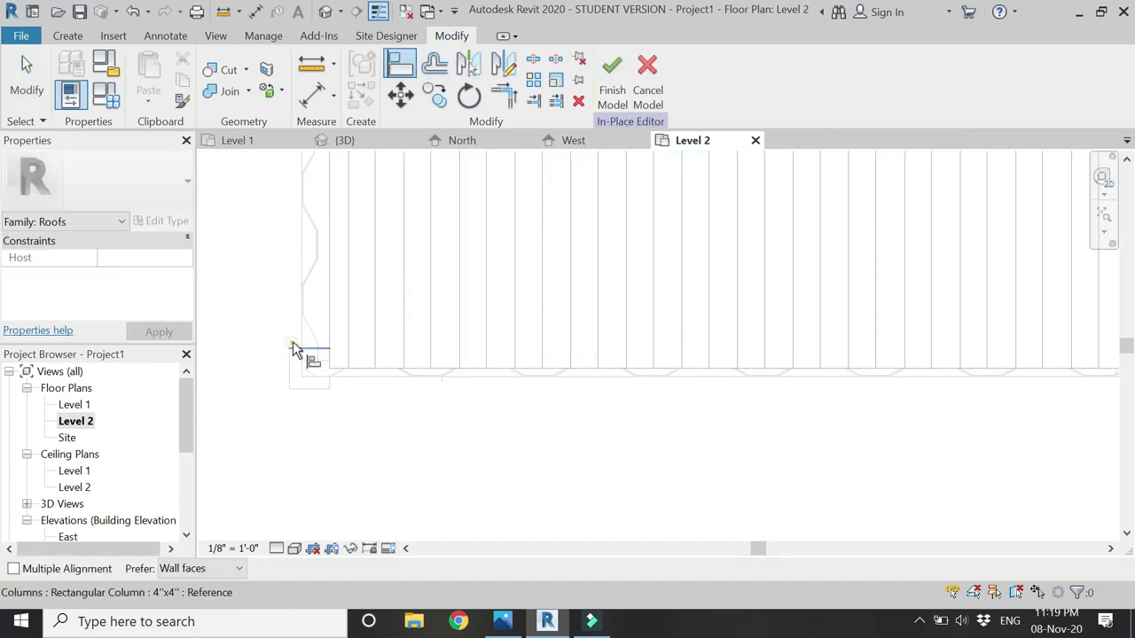
pyautogui.click(471, 370)
pyautogui.scroll(-2, 522, 446)
pyautogui.scroll(1, 510, 204)
pyautogui.scroll(3, 510, 204)
pyautogui.scroll(2, 463, 195)
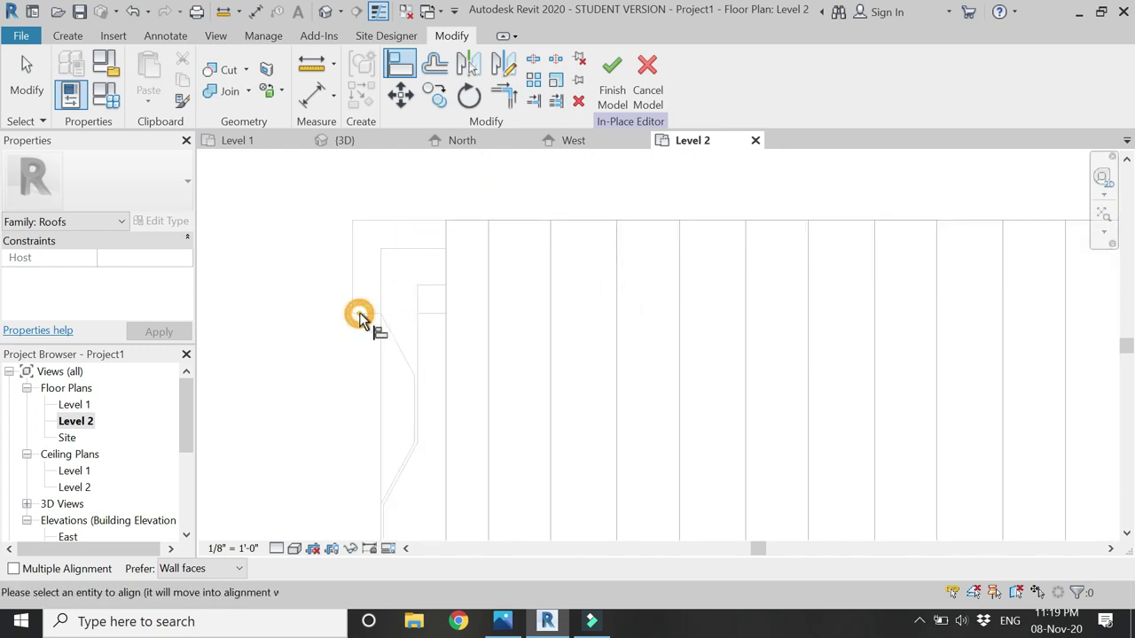
pyautogui.scroll(-3, 499, 223)
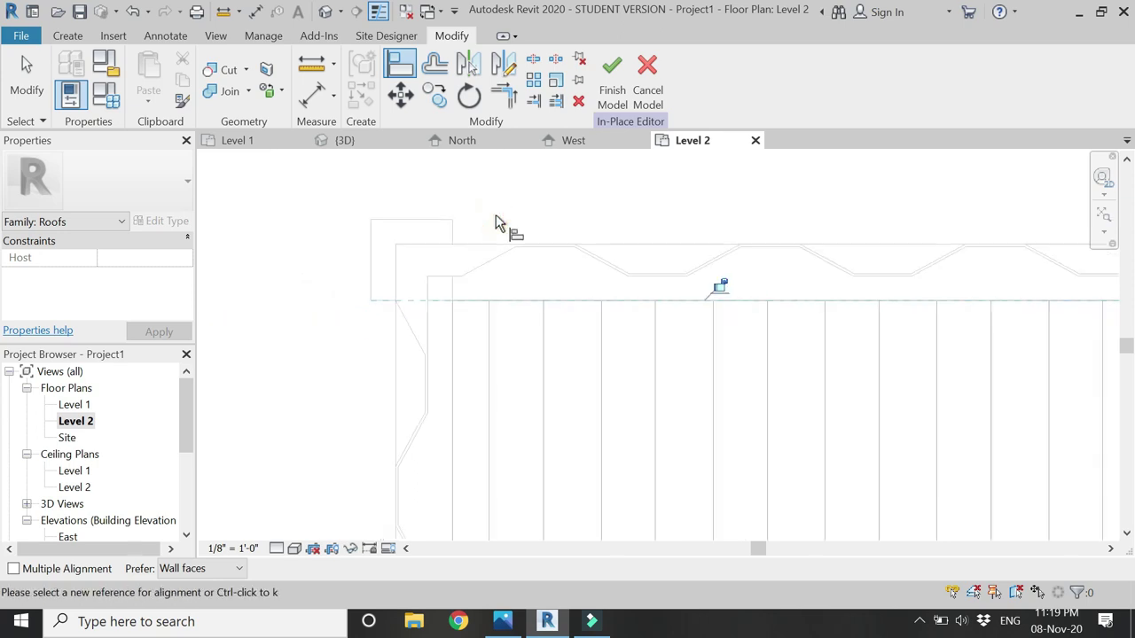
pyautogui.press('Escape')
pyautogui.click(387, 146)
# Step: Finish the in-place ribbed roof model, then centre and orbit the 3D view with the navigation wheel
pyautogui.scroll(3, 779, 253)
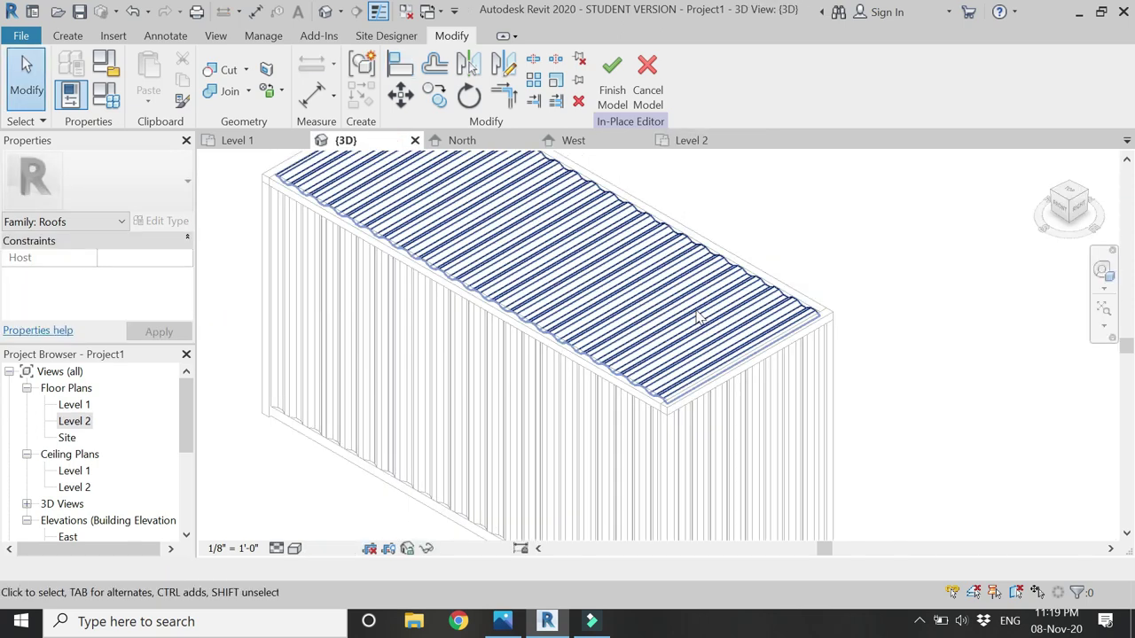
pyautogui.scroll(-3, 873, 321)
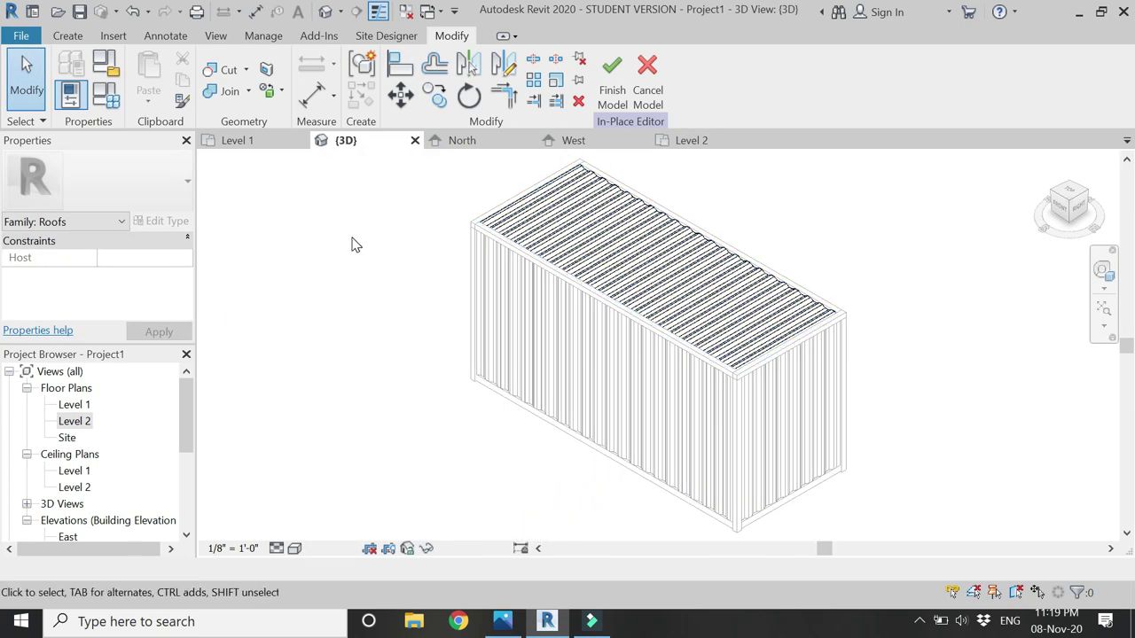
pyautogui.click(620, 100)
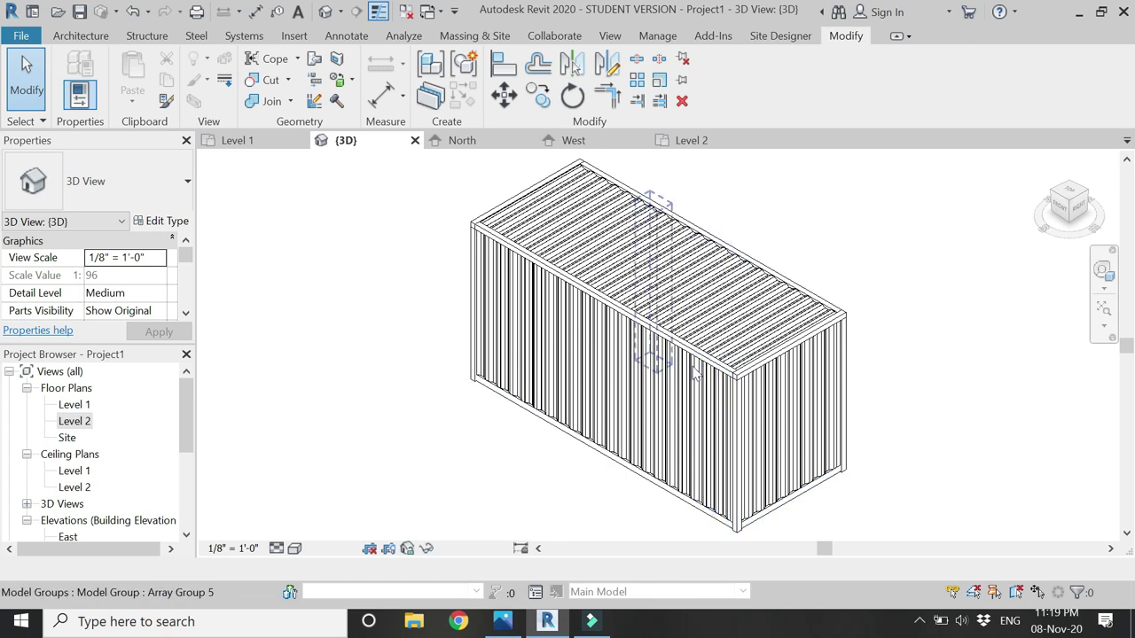
pyautogui.click(1103, 270)
pyautogui.moveTo(800, 296); pyautogui.dragTo(758, 306)
pyautogui.moveTo(663, 427); pyautogui.dragTo(317, 408)
# Step: Place 36" x 84" Single-Flush doors near the bottom-left and top-right walls on Level 1, then view in 3D
pyautogui.click(238, 140)
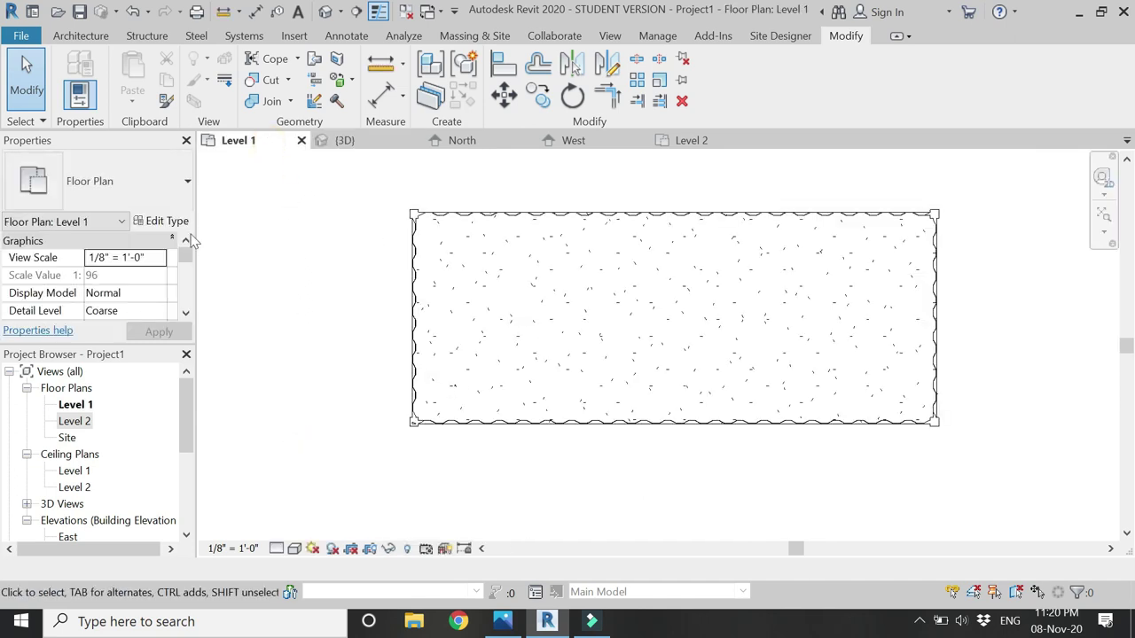
pyautogui.click(81, 36)
pyautogui.click(107, 78)
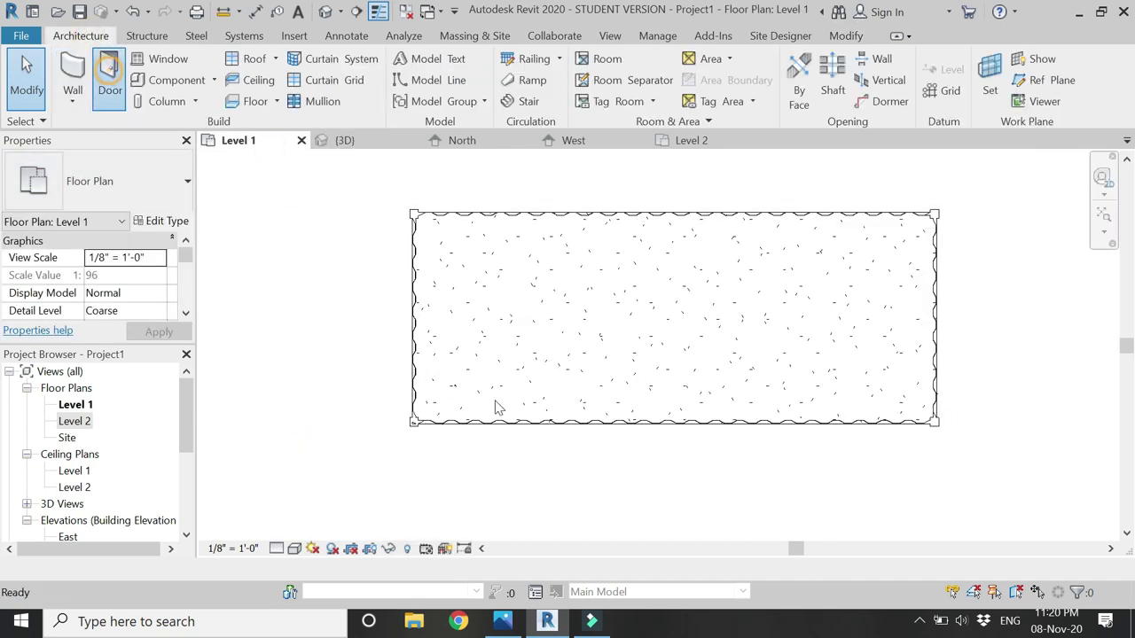
pyautogui.click(527, 424)
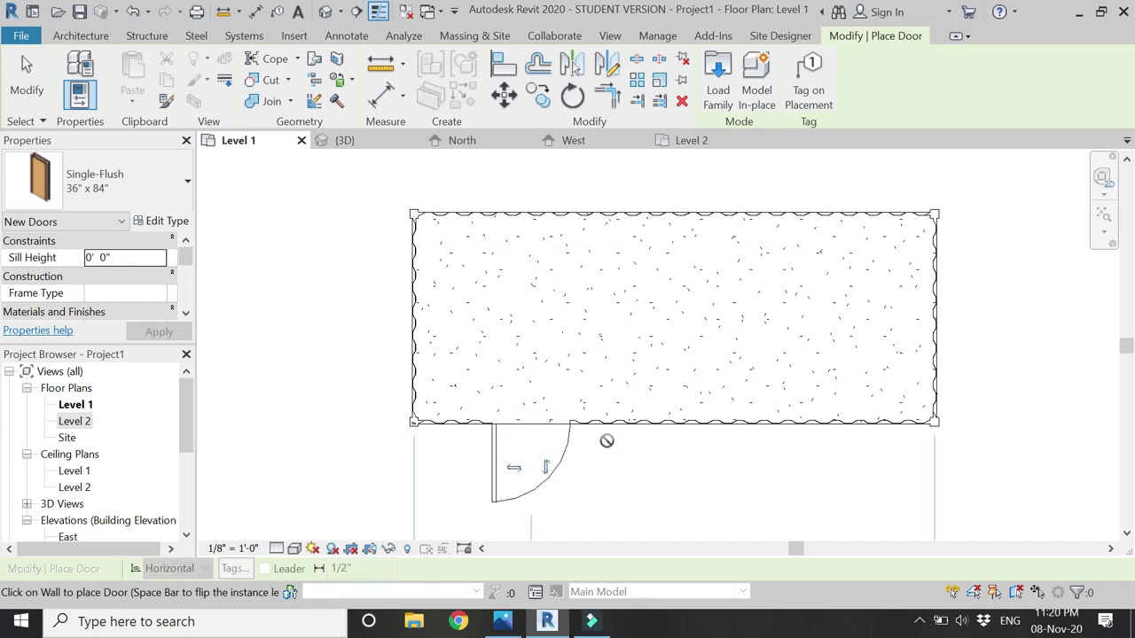
pyautogui.hotkey('ctrl', 'z')
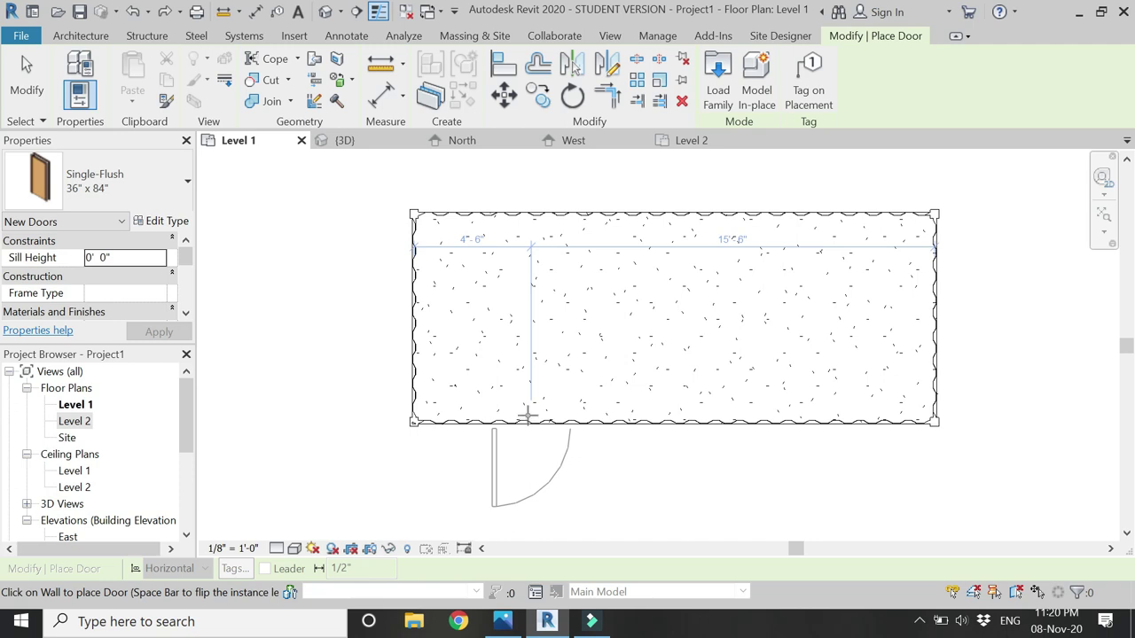
pyautogui.press('space')
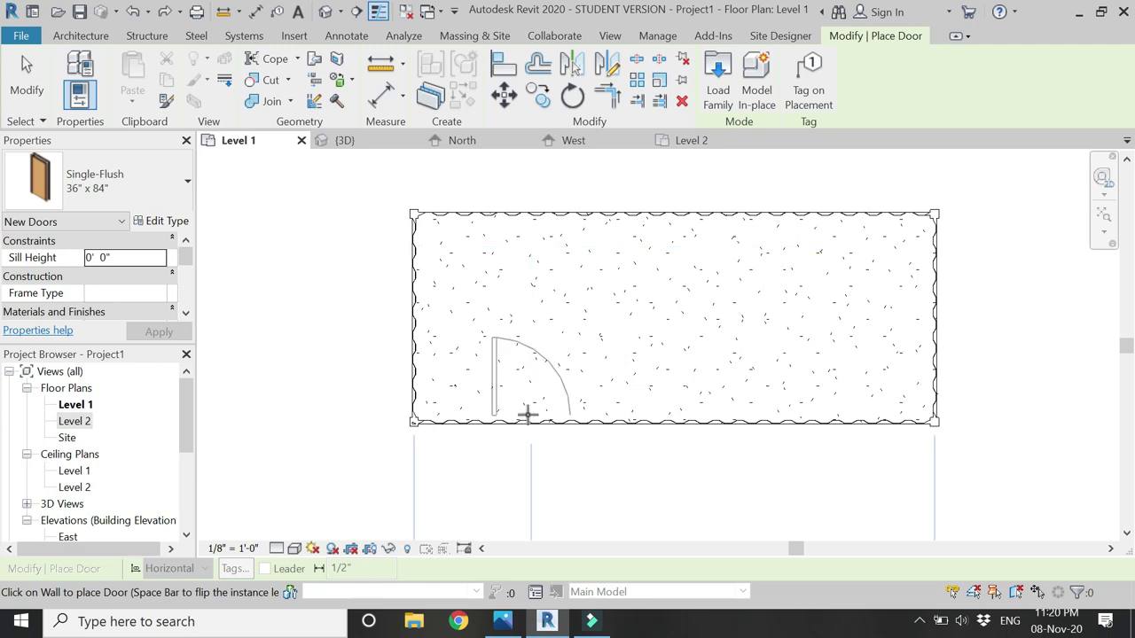
pyautogui.click(482, 414)
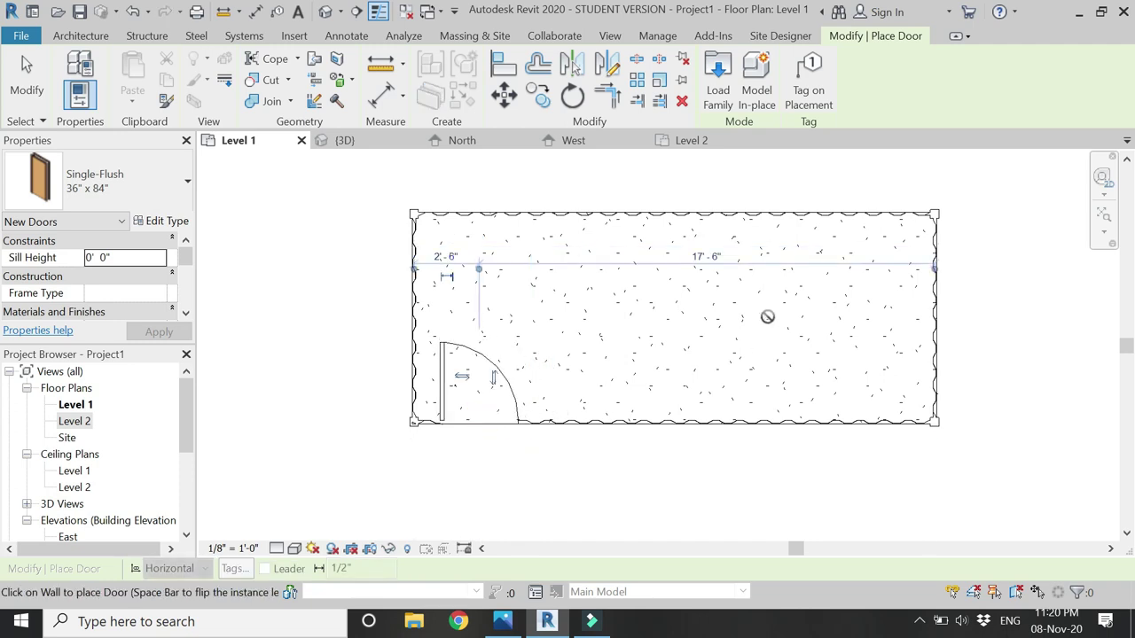
pyautogui.click(877, 216)
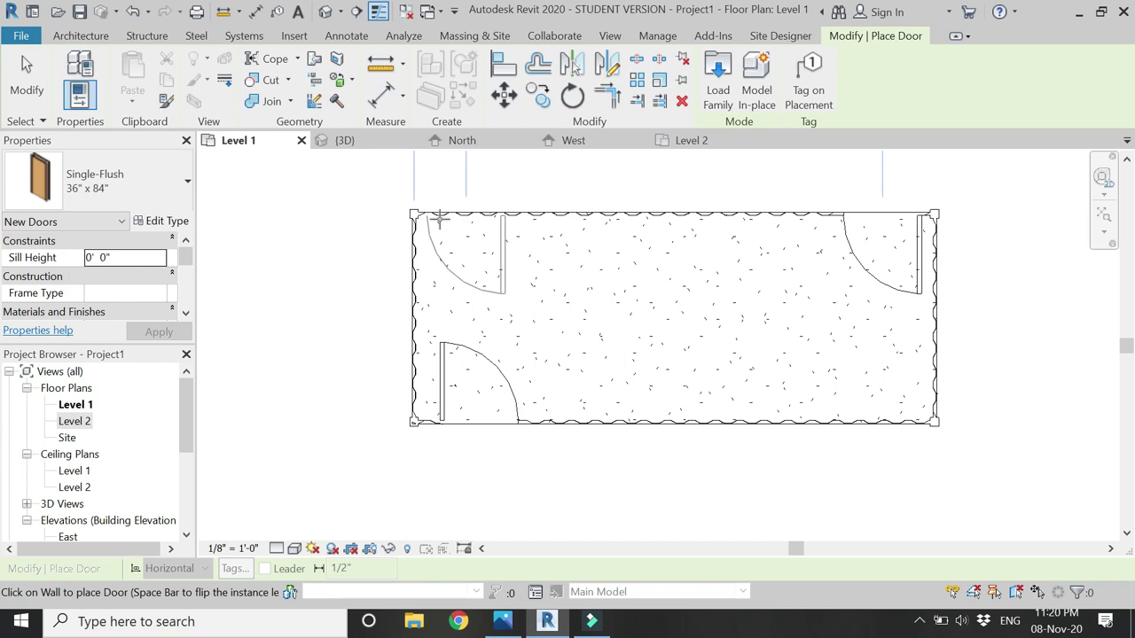
pyautogui.press('Escape')
pyautogui.press('Escape')
pyautogui.click(362, 140)
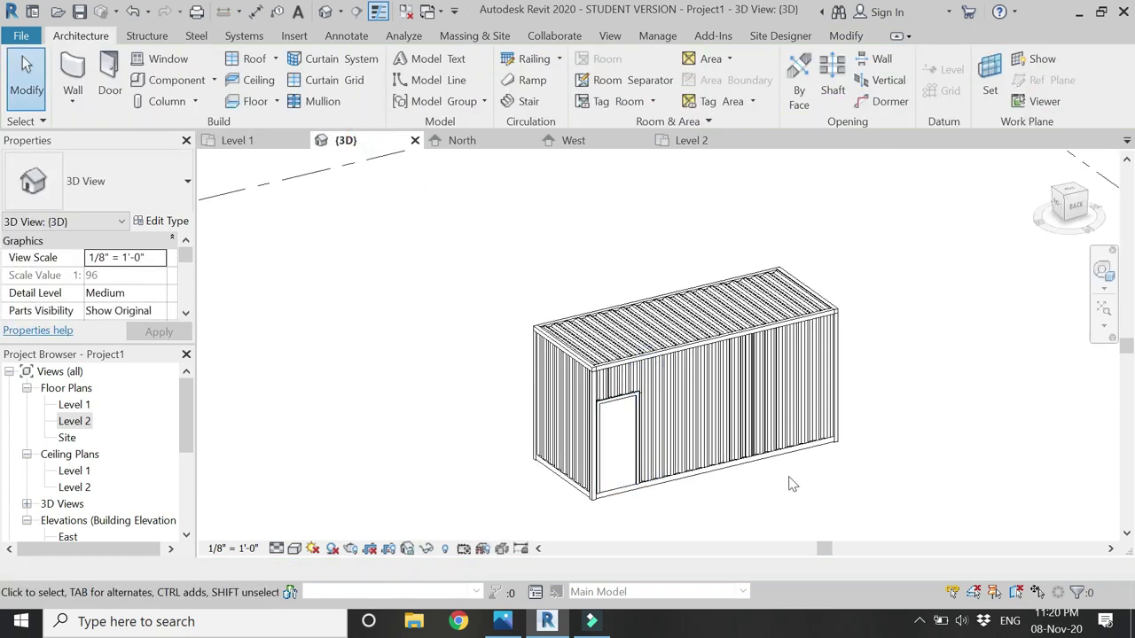
# Step: Centre the 3D view on the container with the navigation wheel, then return to the Level 1 plan
pyautogui.click(1103, 271)
pyautogui.moveTo(653, 350); pyautogui.dragTo(413, 458)
pyautogui.press('Escape')
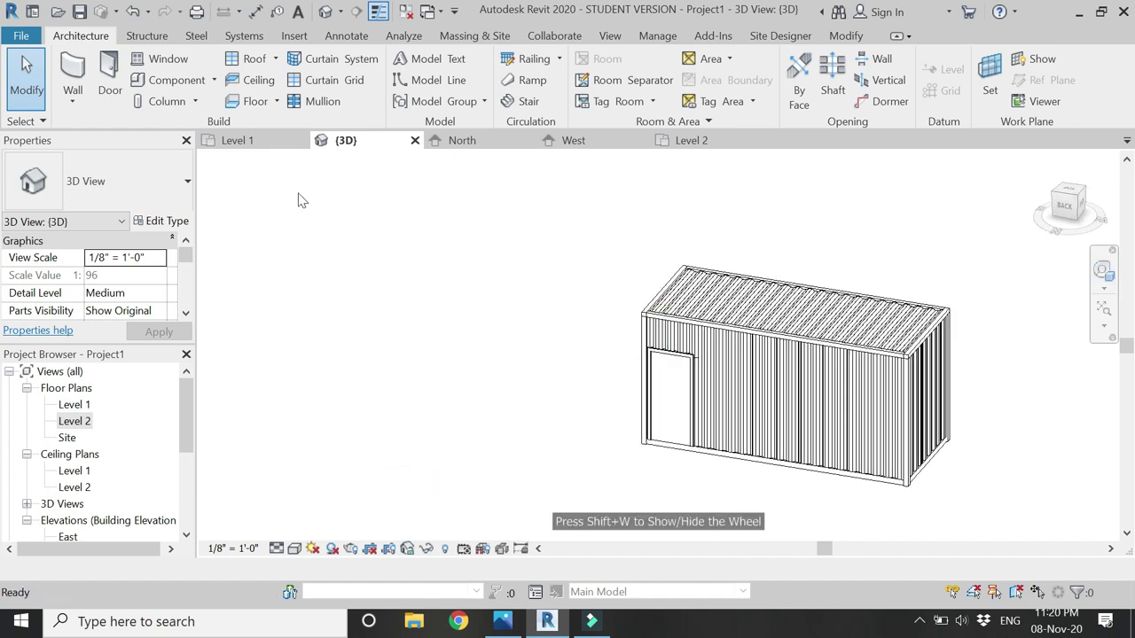
pyautogui.click(236, 140)
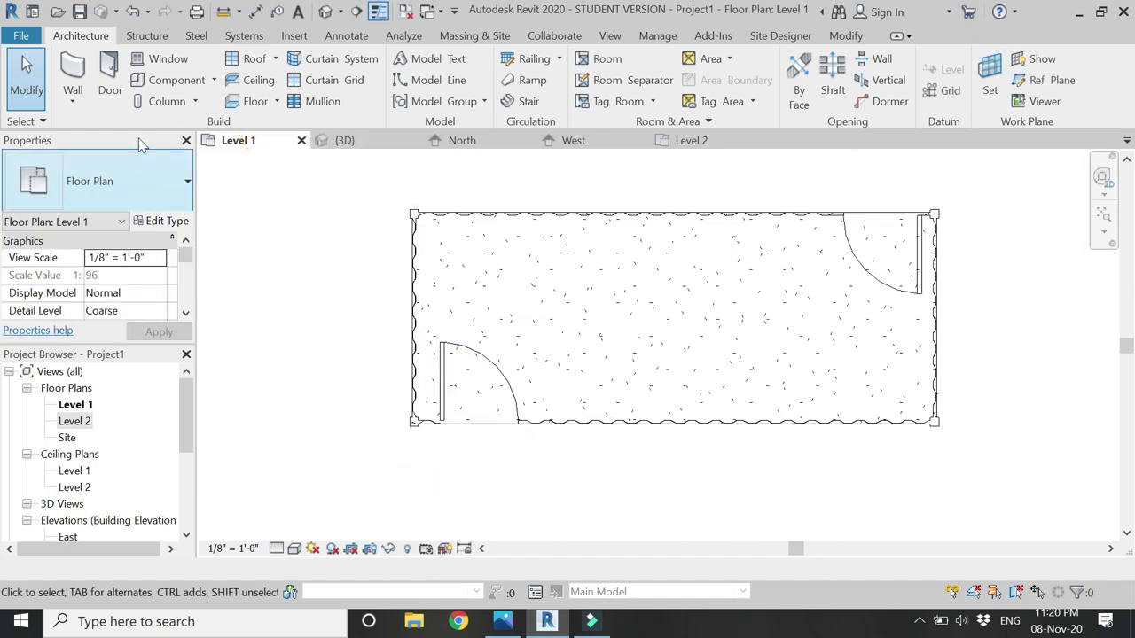
# Step: Place Fixed 36" x 48" windows in the top, left, right and bottom walls
pyautogui.click(159, 59)
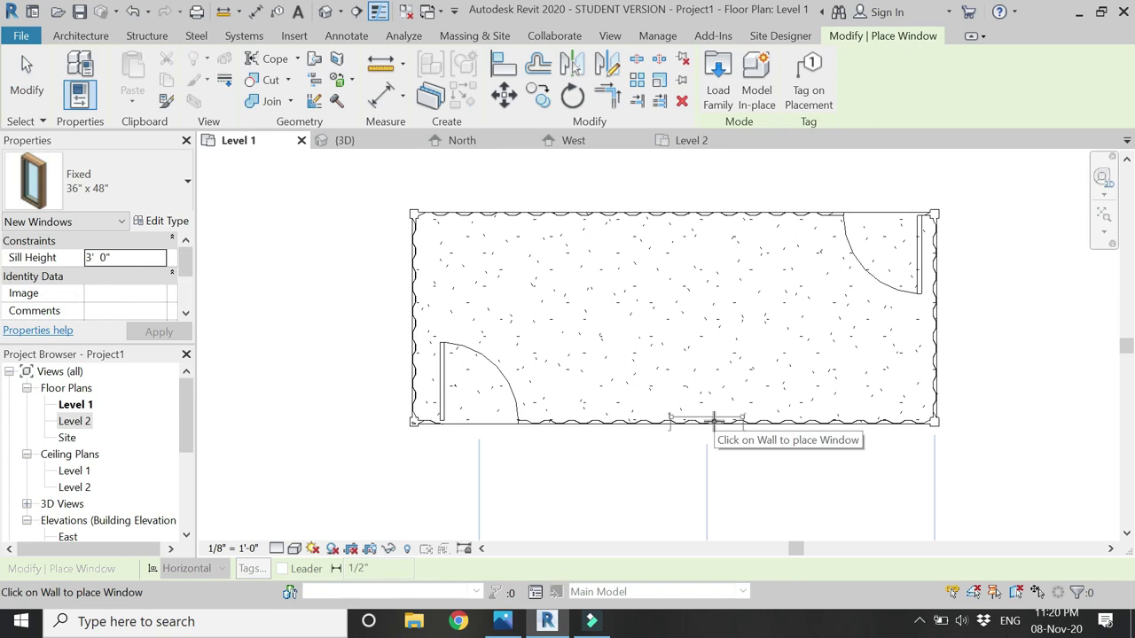
pyautogui.scroll(3, 716, 418)
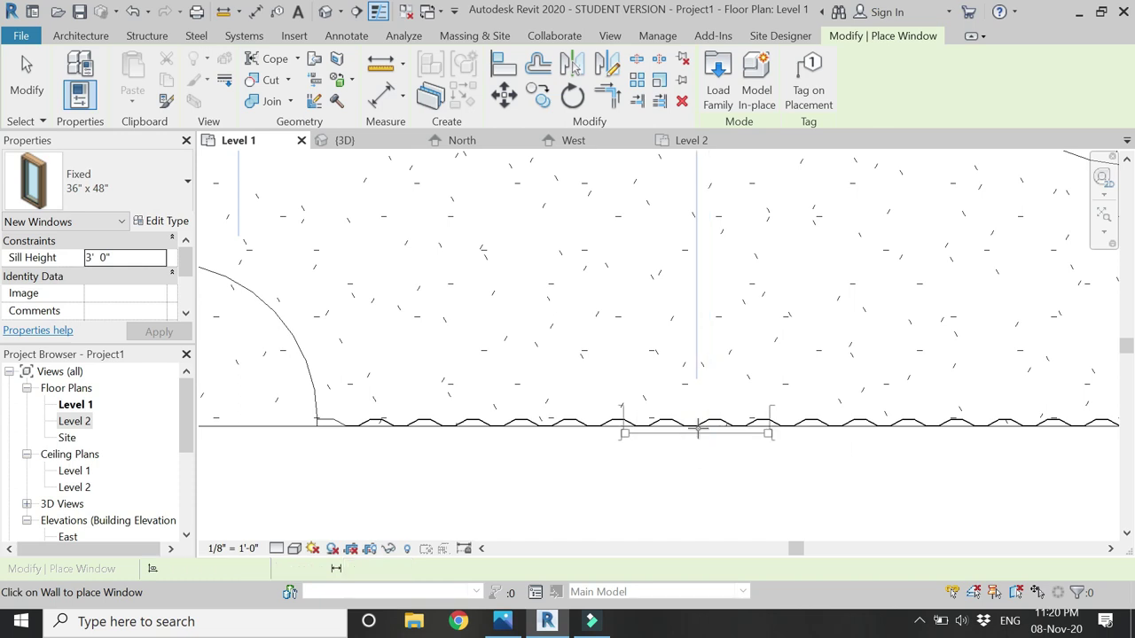
pyautogui.scroll(-3, 709, 470)
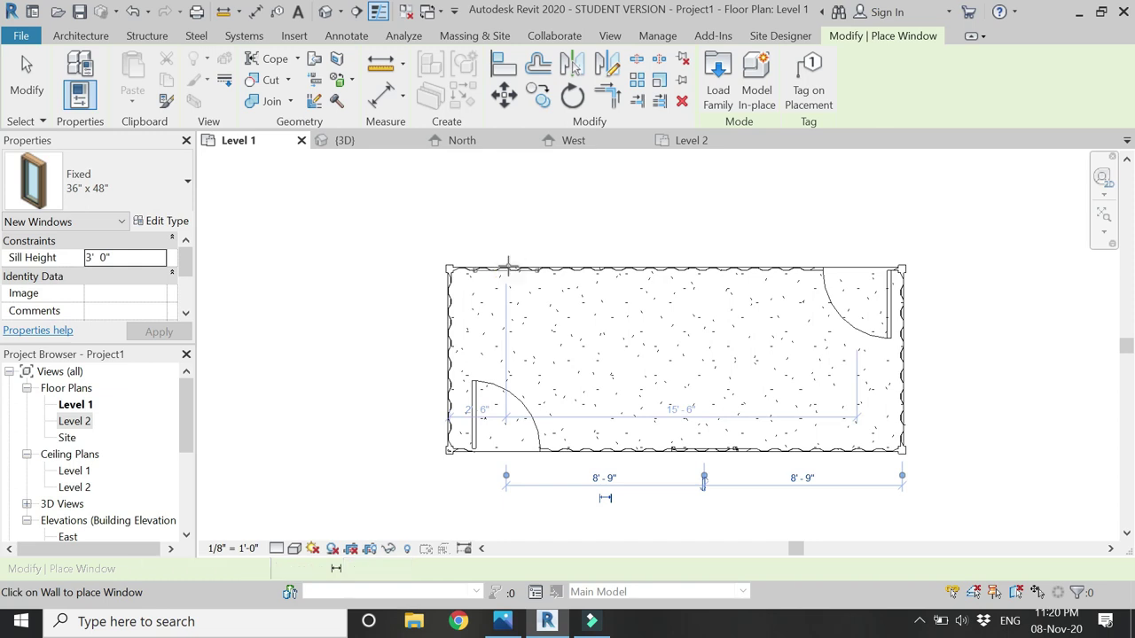
pyautogui.click(508, 265)
pyautogui.click(454, 337)
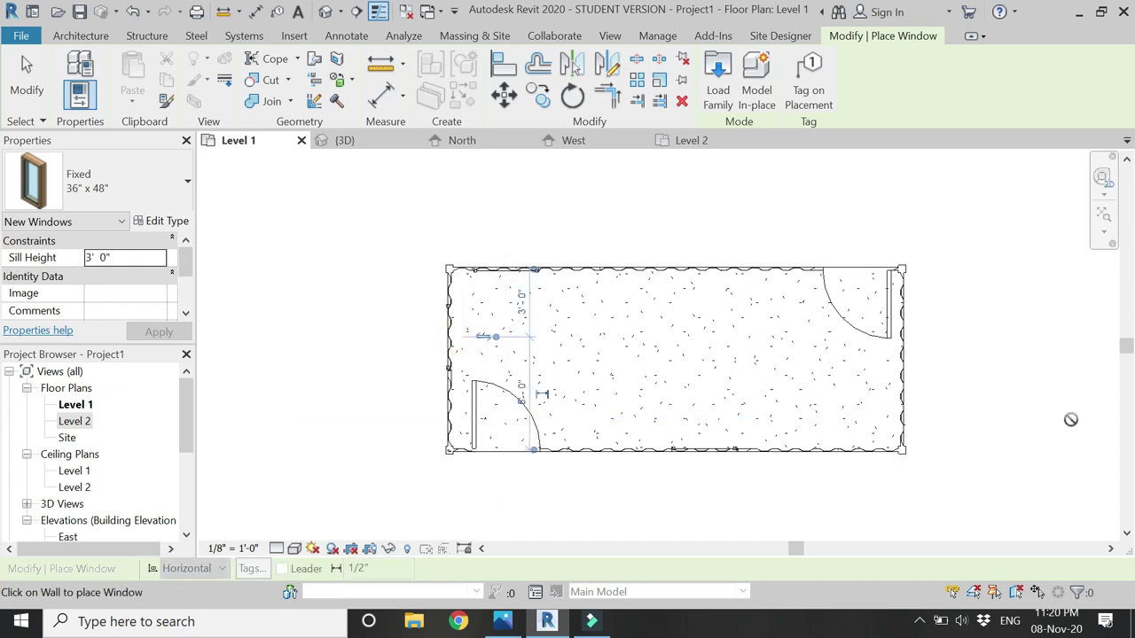
pyautogui.click(905, 371)
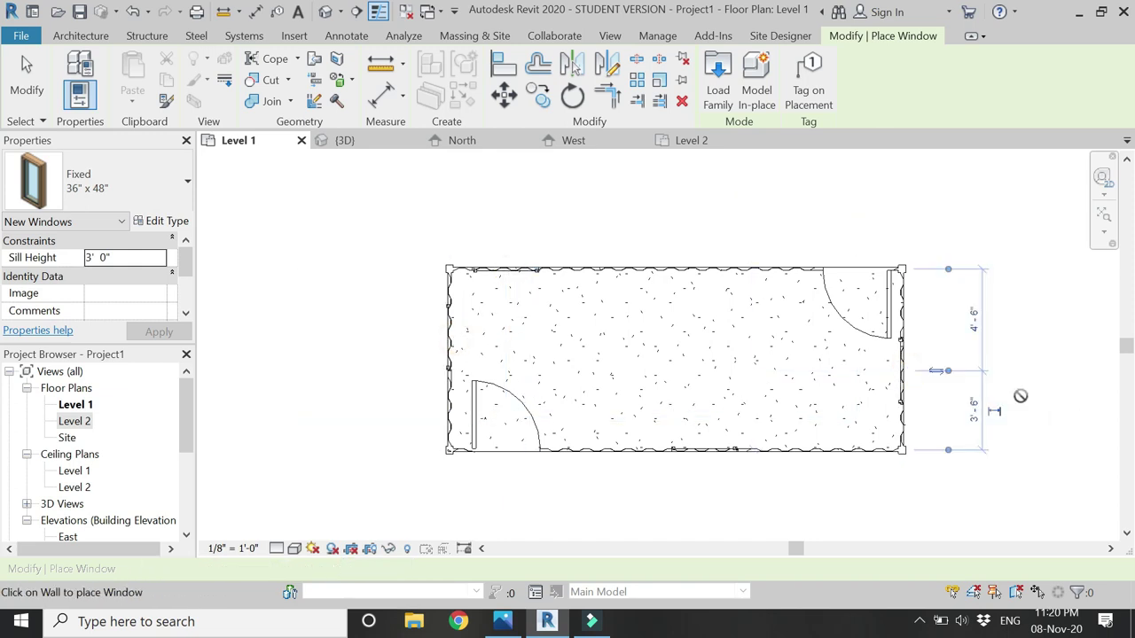
pyautogui.click(831, 450)
pyautogui.press('Escape')
pyautogui.press('Escape')
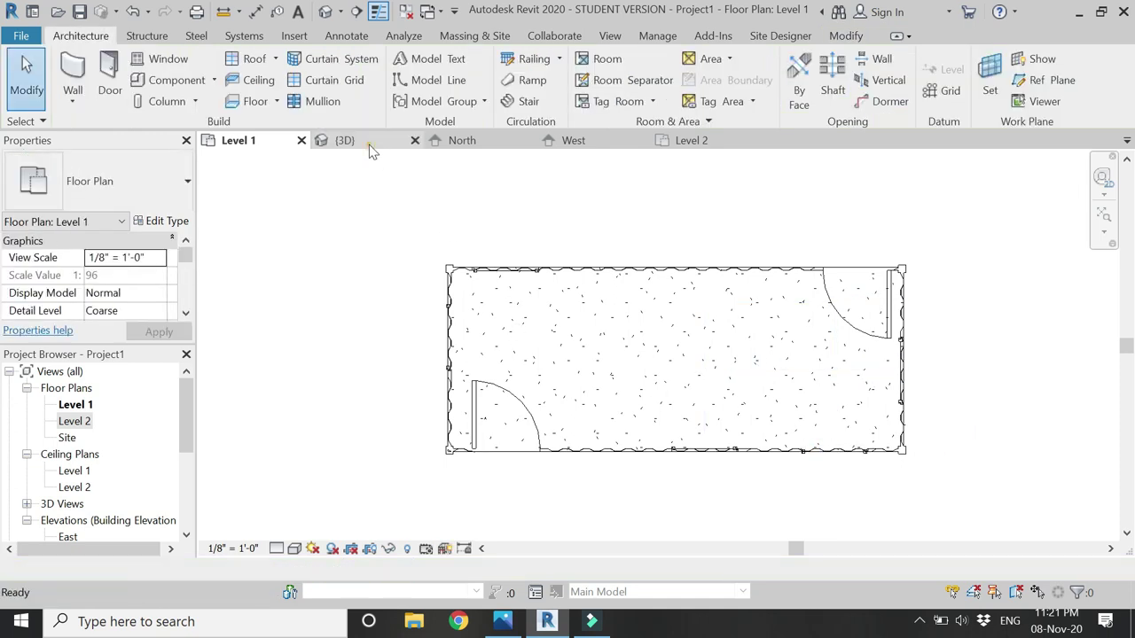
# Step: Switch to the 3D view, zoom, then centre and orbit the container to see the windows
pyautogui.click(369, 145)
pyautogui.scroll(-1, 448, 395)
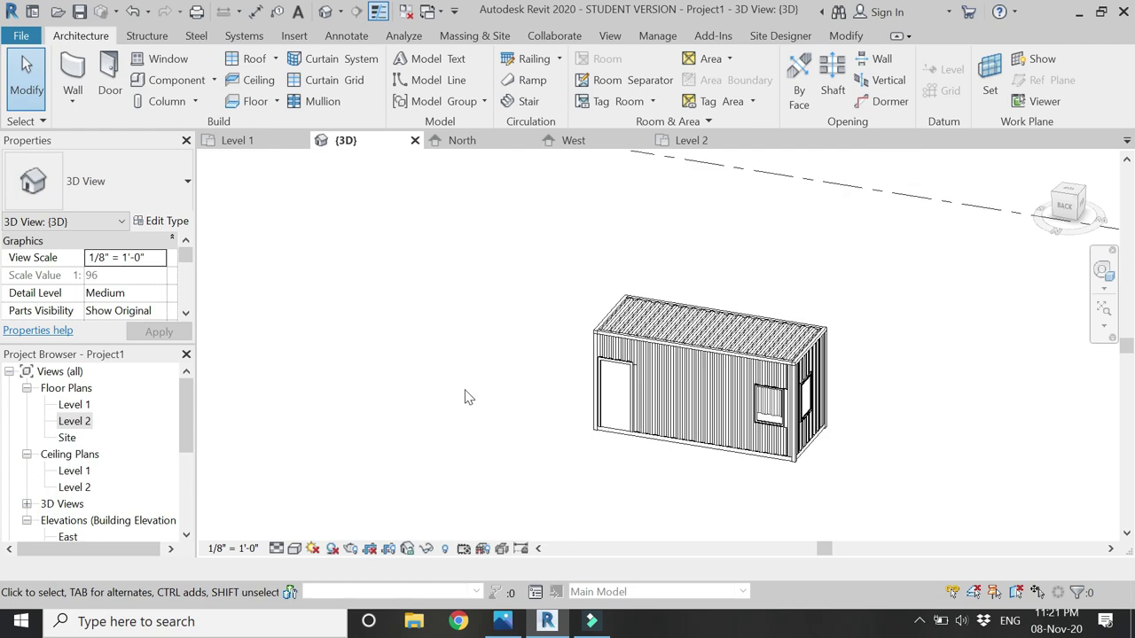
pyautogui.scroll(2, 921, 396)
pyautogui.click(1106, 276)
pyautogui.moveTo(456, 302); pyautogui.dragTo(456, 328)
pyautogui.moveTo(422, 455); pyautogui.dragTo(478, 456)
# Step: In the North elevation, move the window (MV) from its corner to the wall endpoint
pyautogui.click(465, 142)
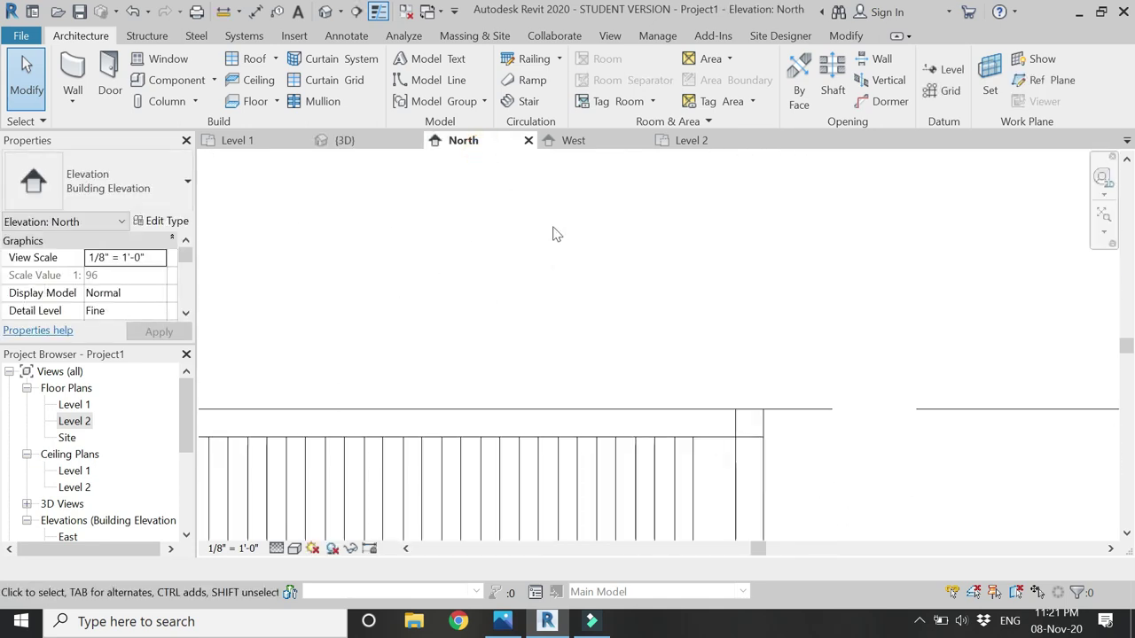
pyautogui.scroll(-4, 704, 253)
pyautogui.scroll(5, 697, 373)
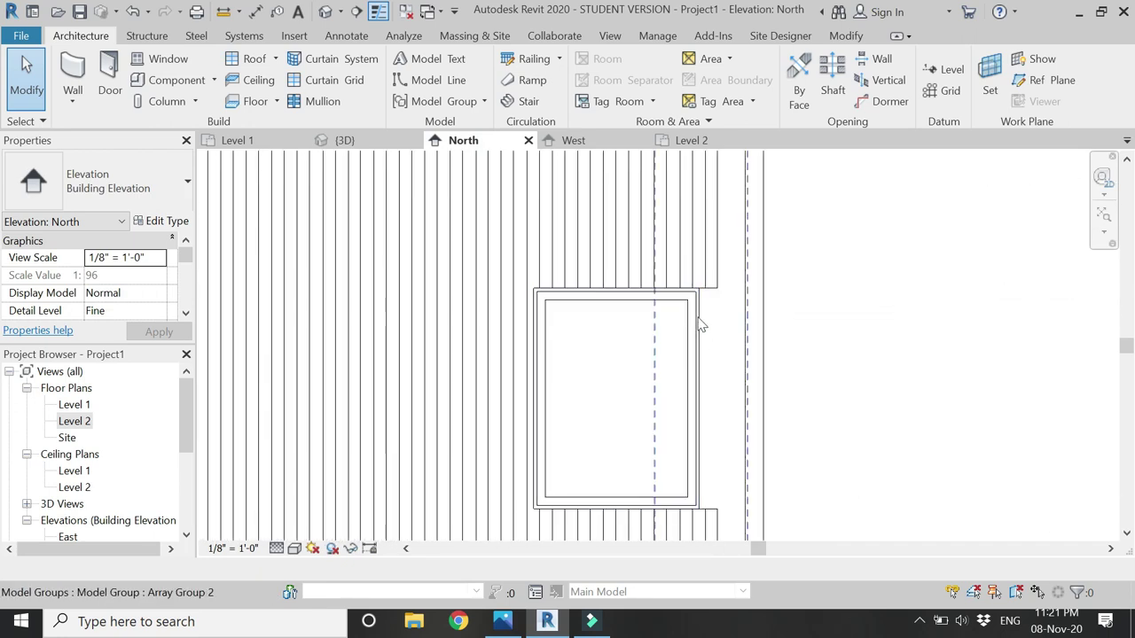
pyautogui.click(619, 306)
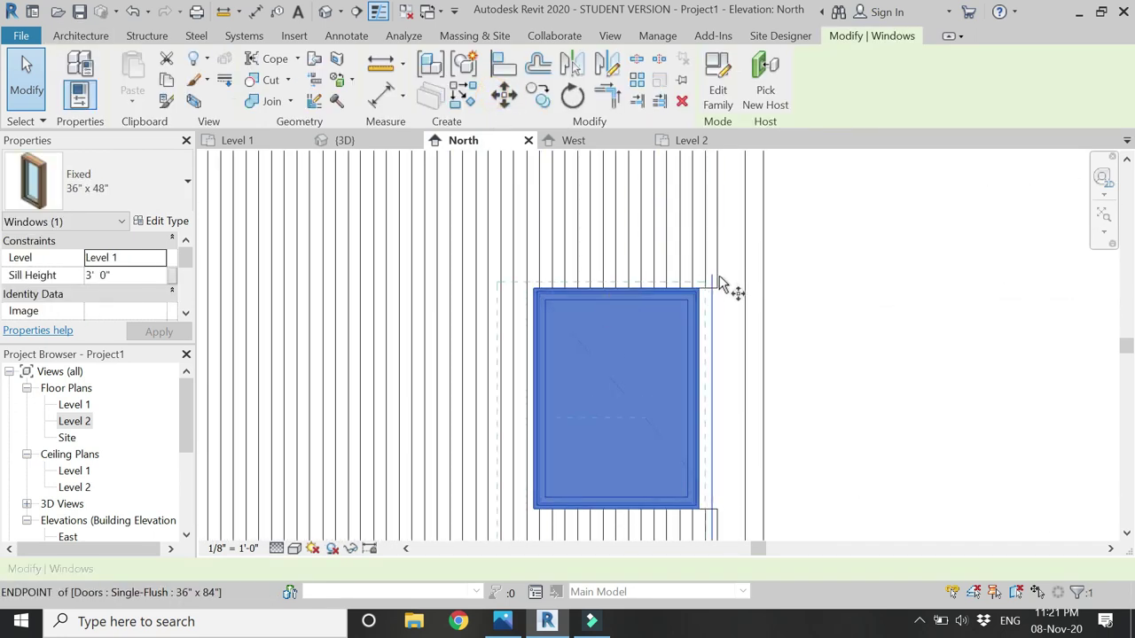
pyautogui.scroll(3, 720, 286)
pyautogui.press('m')
pyautogui.press('v')
pyautogui.click(679, 310)
pyautogui.scroll(-2, 499, 304)
pyautogui.scroll(2, 532, 315)
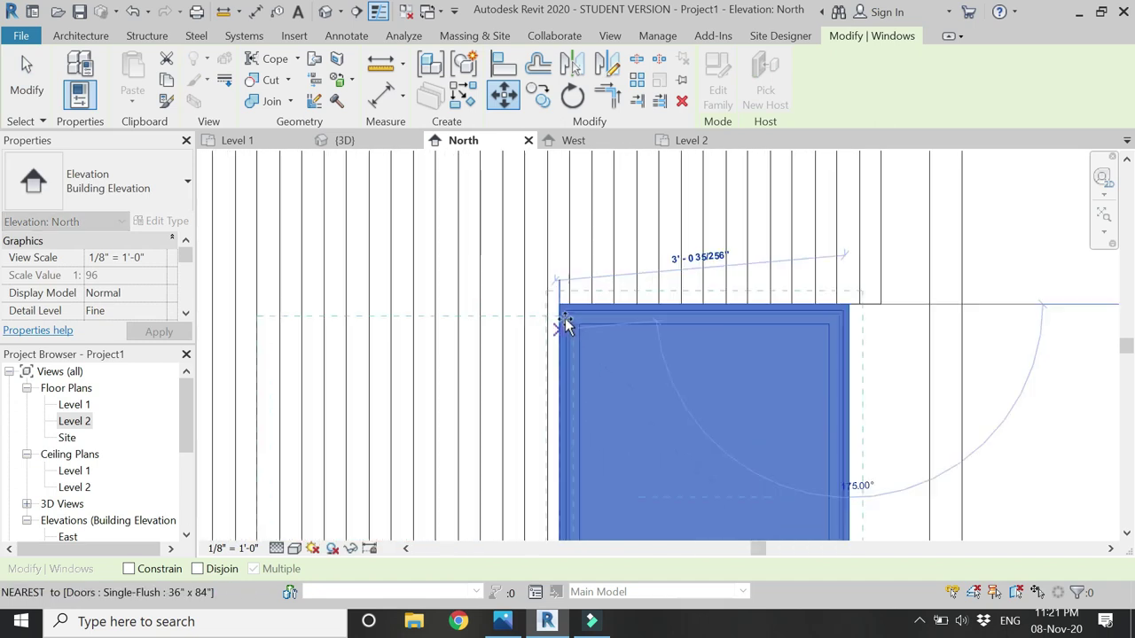
pyautogui.scroll(2, 568, 319)
pyautogui.click(572, 290)
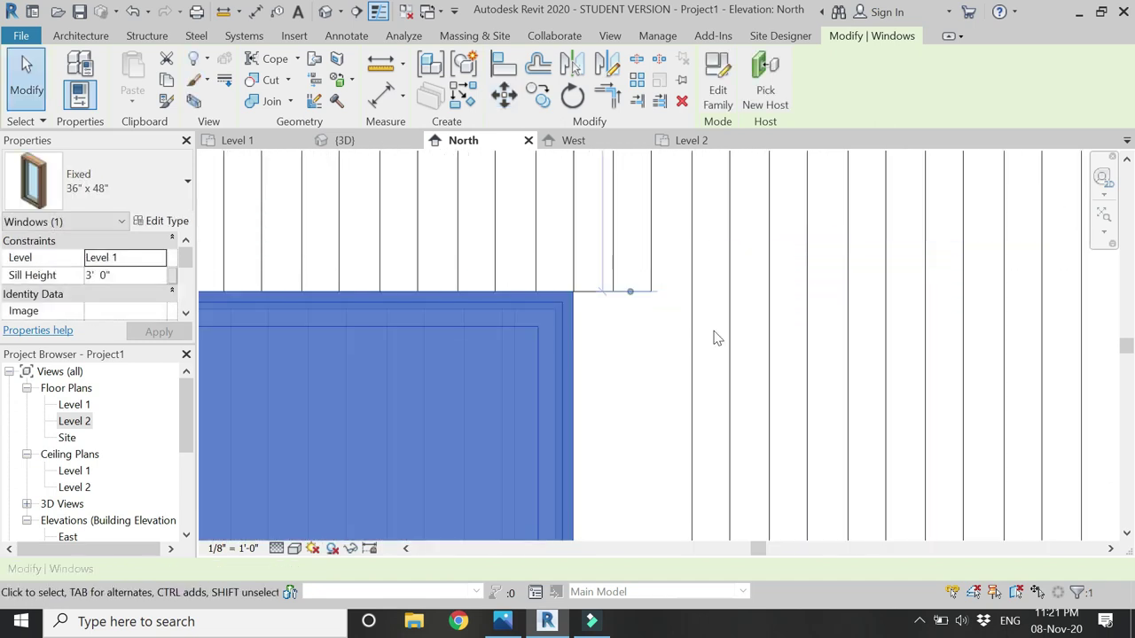
pyautogui.press('Escape')
pyautogui.press('Escape')
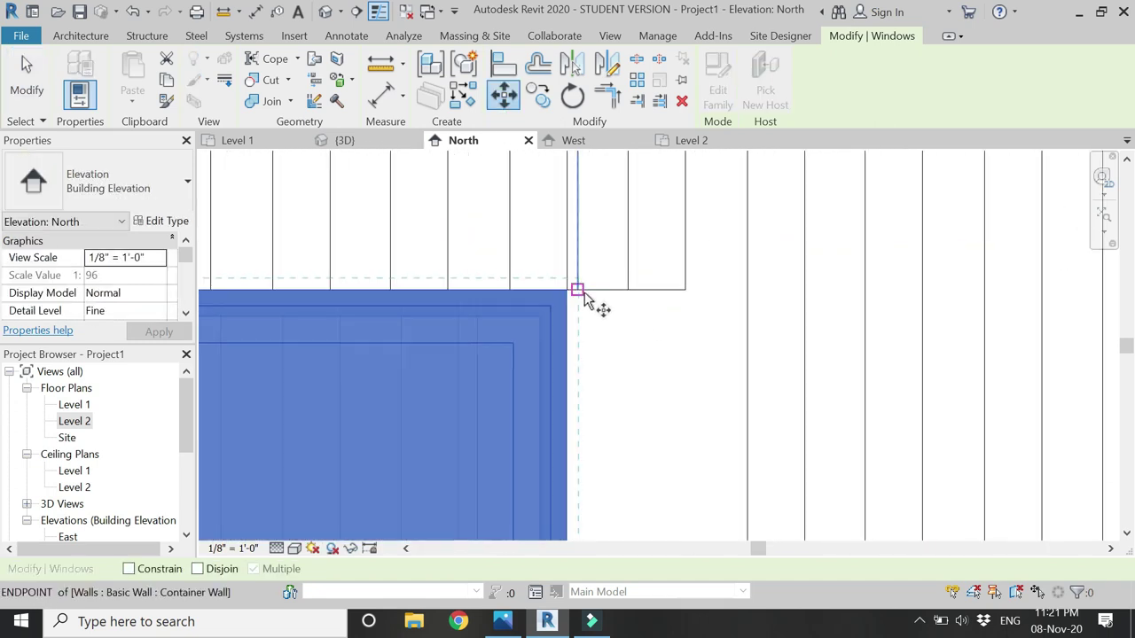
# Step: Move the North window again so its edge lands on the rib line
pyautogui.click(690, 277)
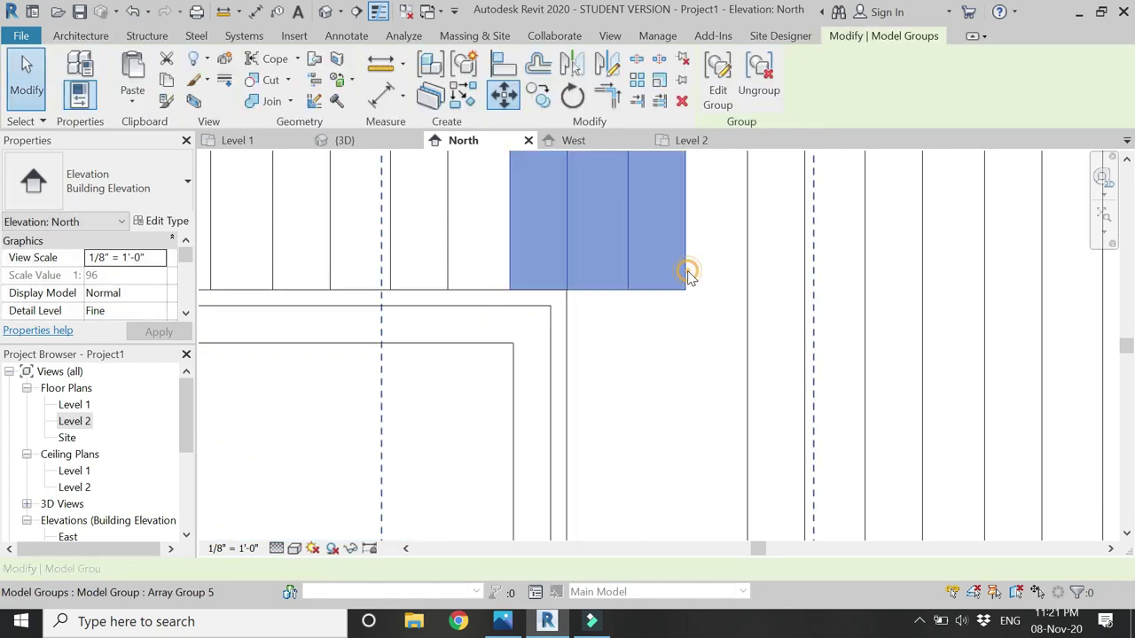
pyautogui.click(556, 306)
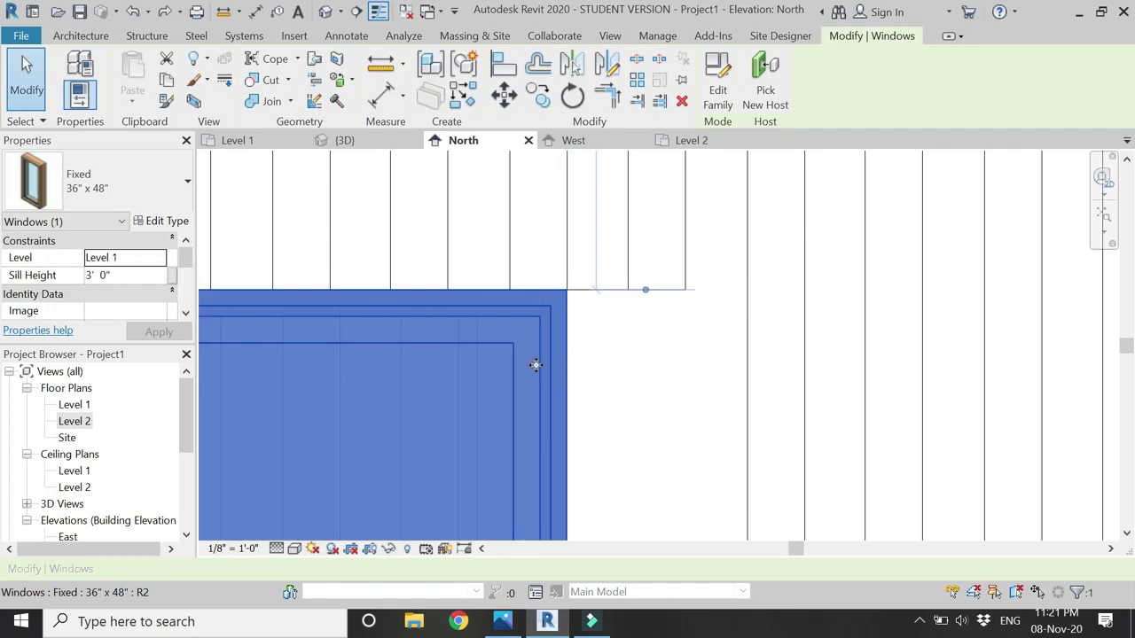
pyautogui.click(501, 102)
pyautogui.scroll(2, 585, 306)
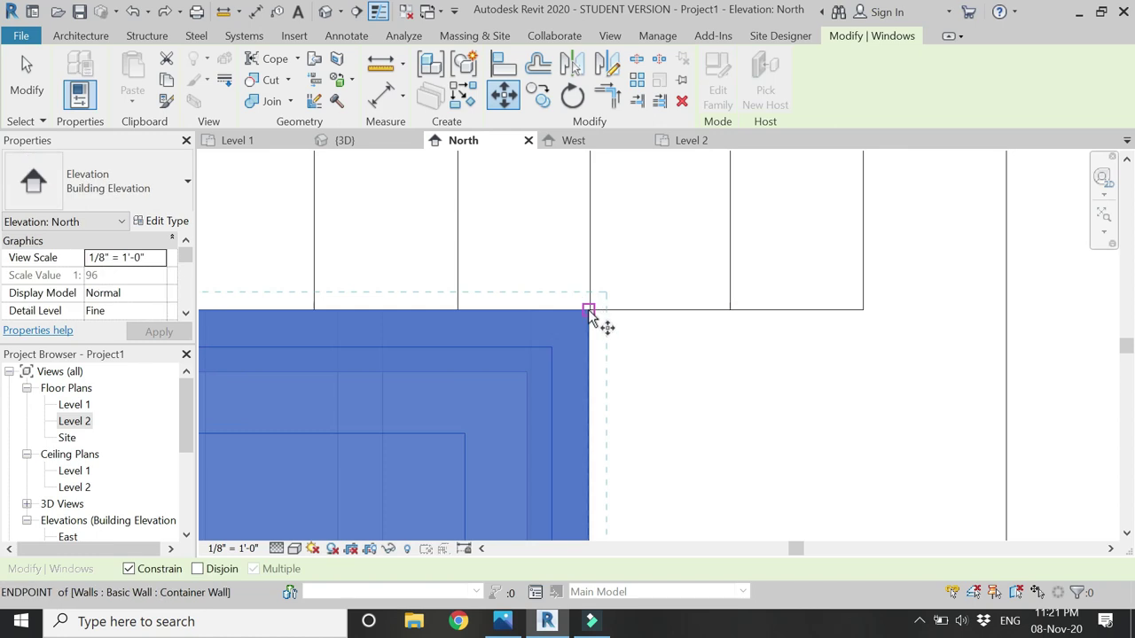
pyautogui.click(589, 311)
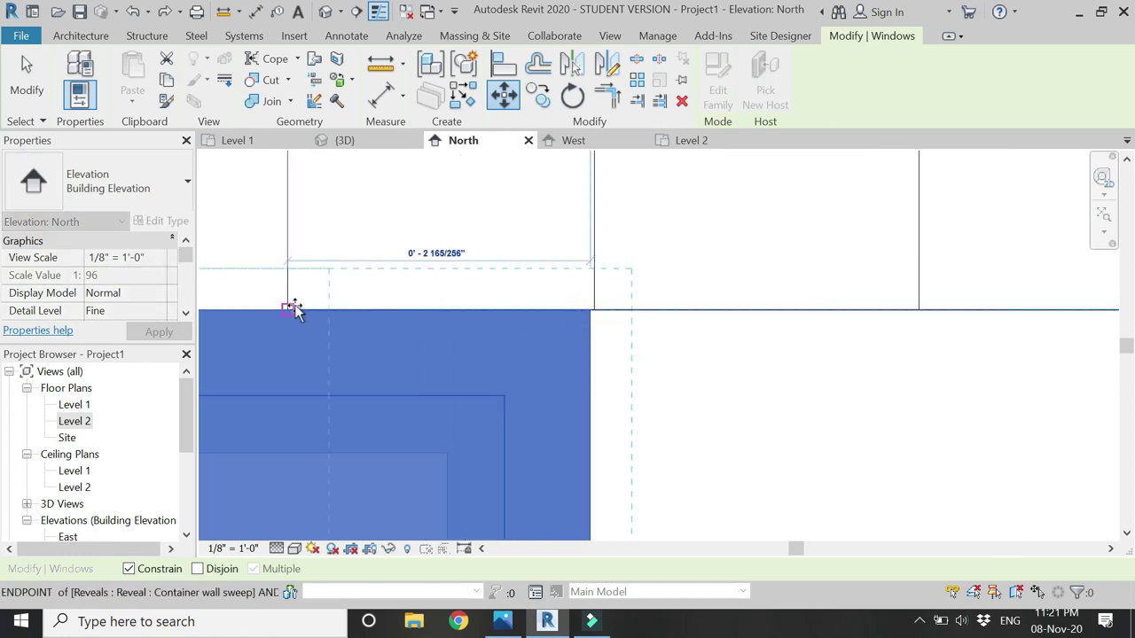
pyautogui.click(345, 348)
pyautogui.press('Escape')
pyautogui.scroll(-5, 633, 322)
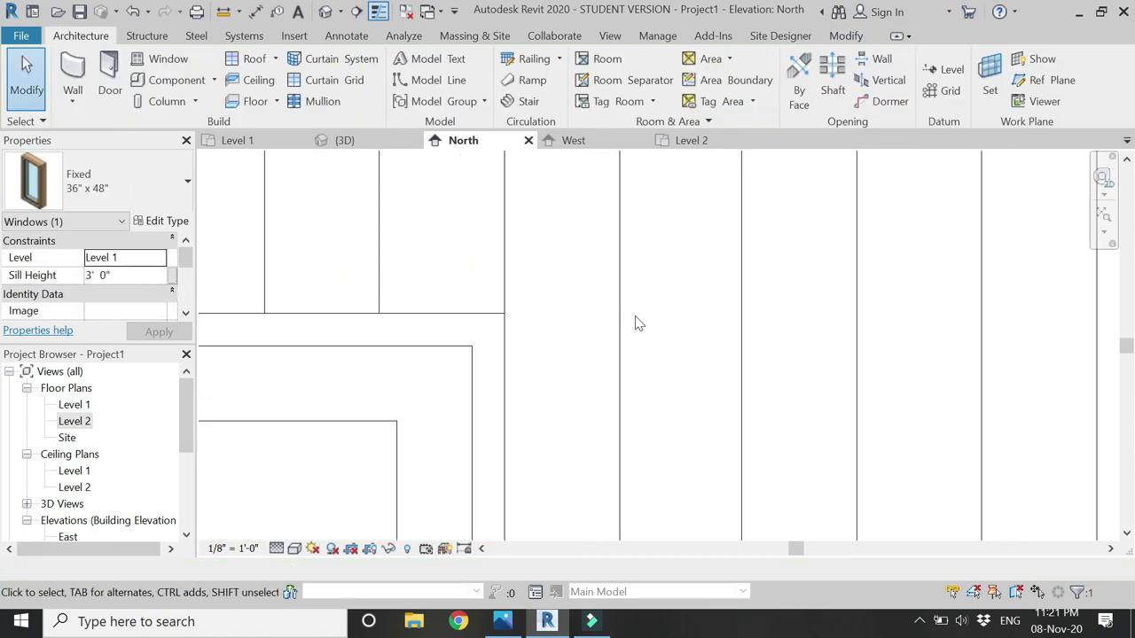
pyautogui.scroll(4, 634, 284)
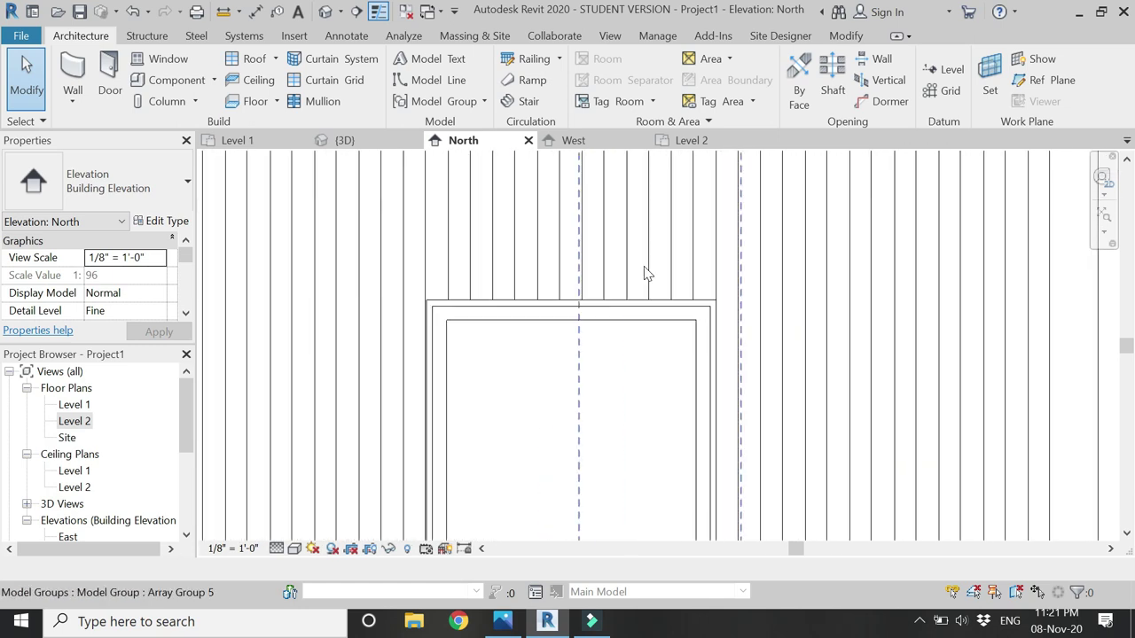
pyautogui.scroll(-3, 647, 273)
pyautogui.scroll(-3, 772, 328)
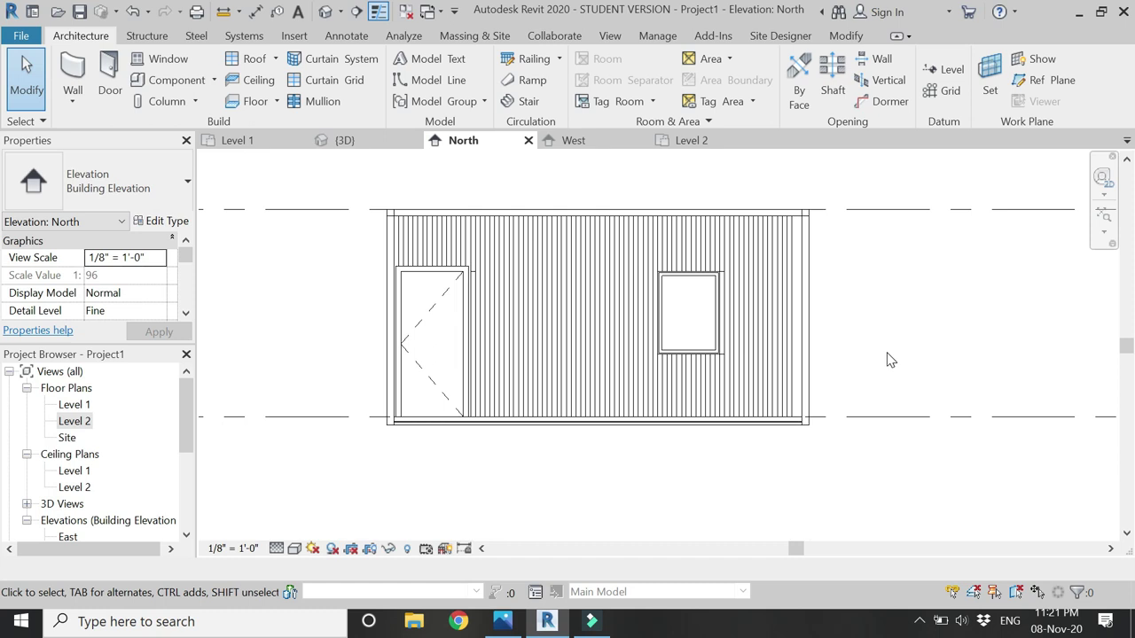
pyautogui.scroll(-3, 891, 360)
pyautogui.scroll(2, 891, 360)
pyautogui.scroll(5, 471, 299)
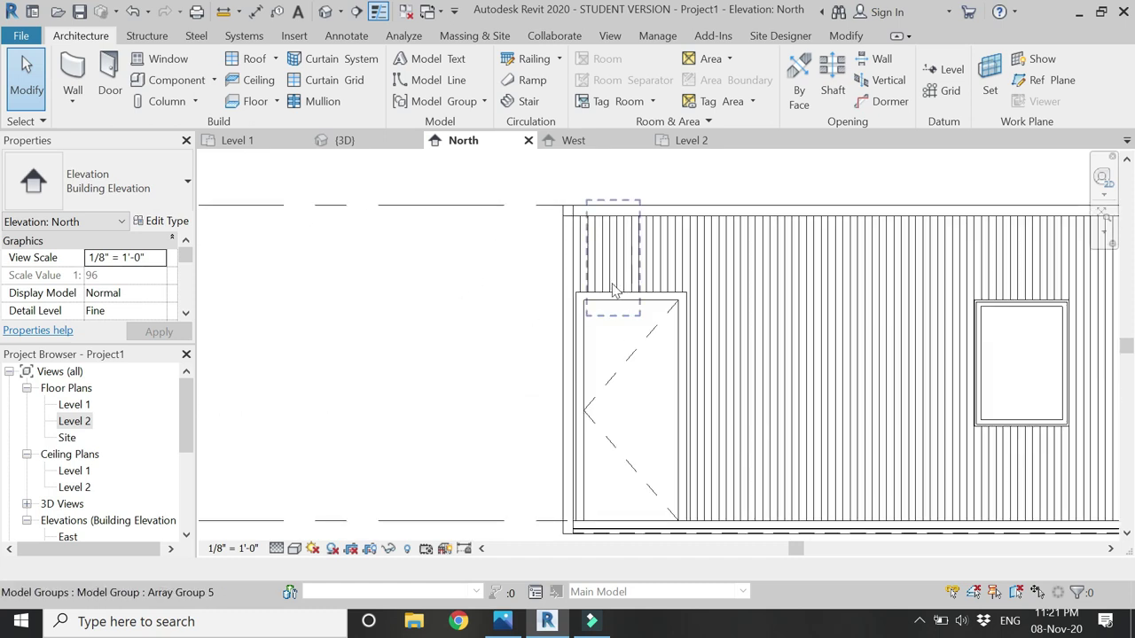
pyautogui.scroll(-2, 304, 321)
pyautogui.scroll(-2, 304, 321)
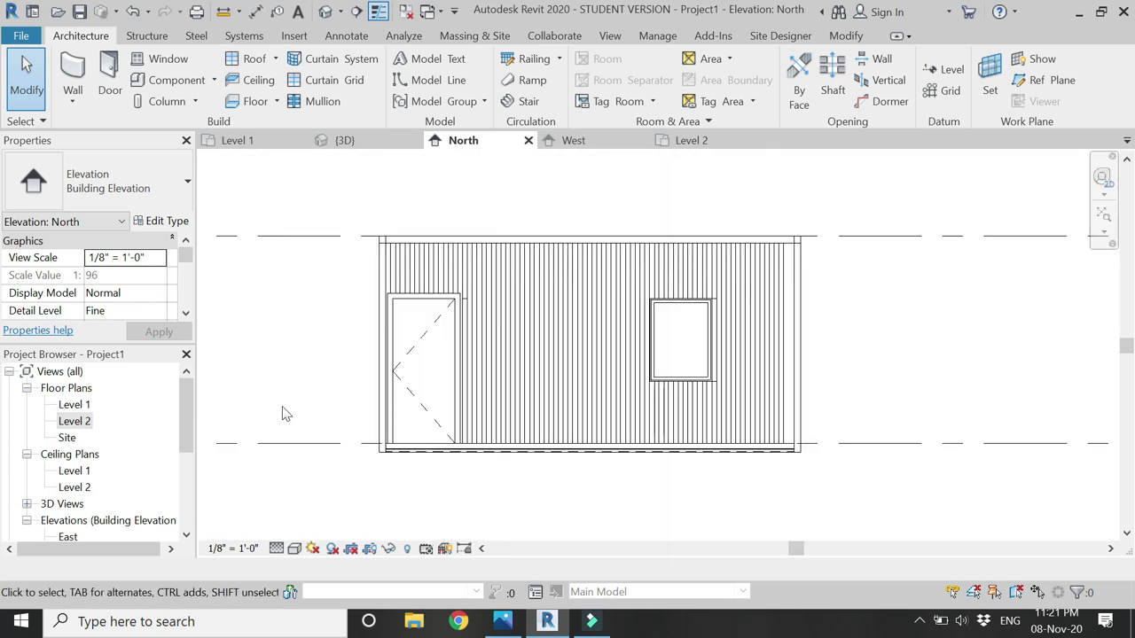
# Step: In the West elevation, check the rib groups above the window
pyautogui.click(573, 142)
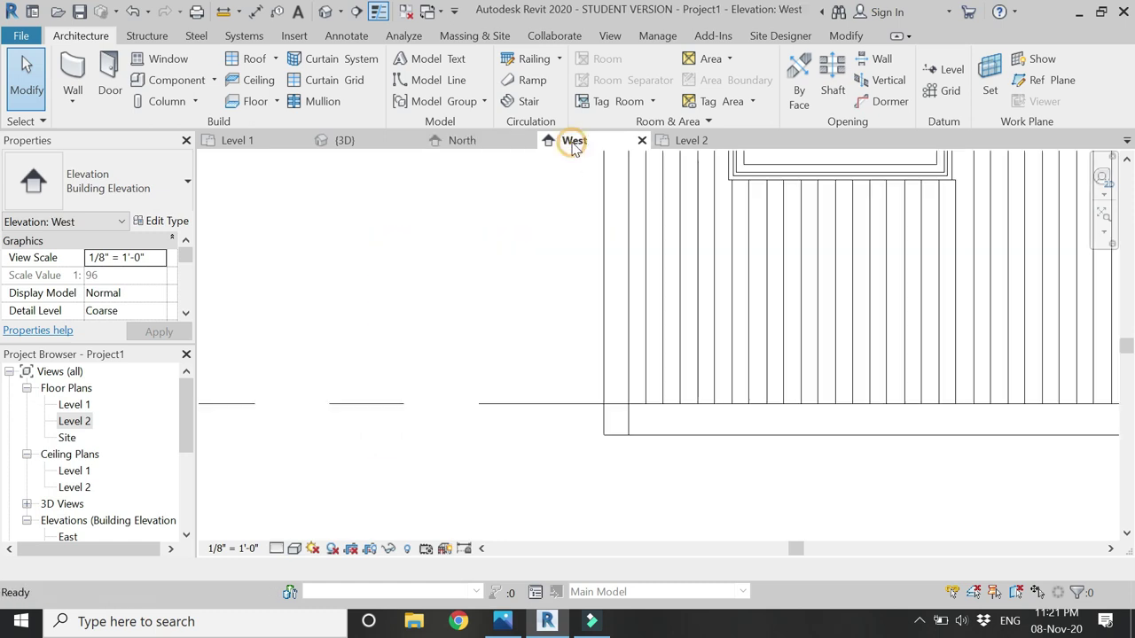
pyautogui.scroll(-3, 555, 447)
pyautogui.scroll(4, 719, 246)
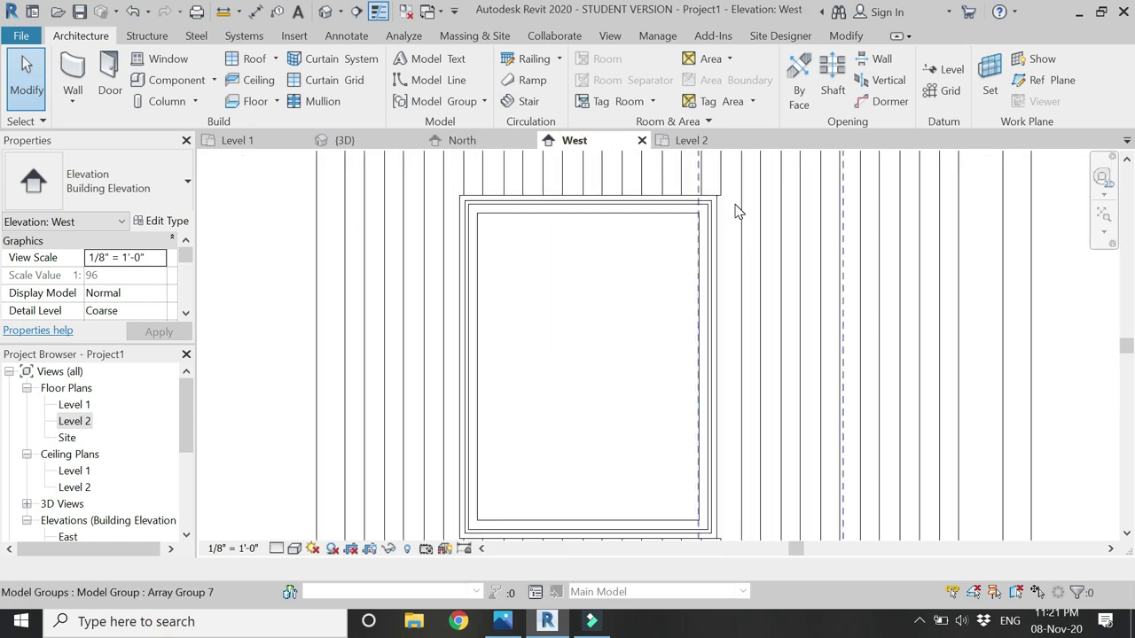
pyautogui.click(720, 184)
pyautogui.scroll(3, 730, 170)
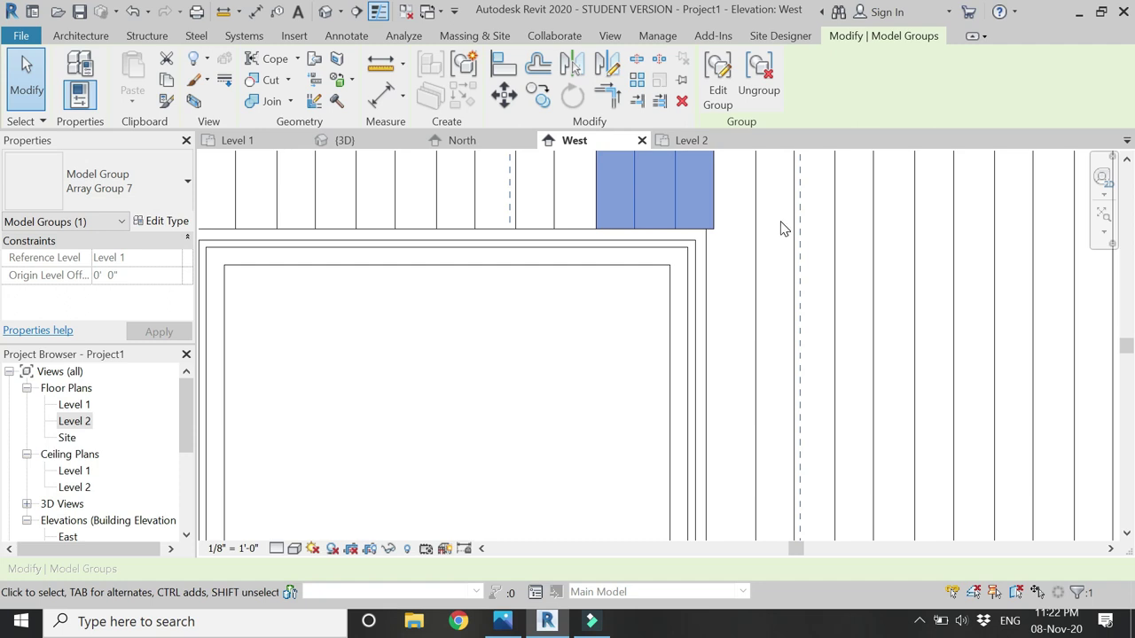
pyautogui.click(758, 218)
pyautogui.click(709, 204)
pyautogui.scroll(-2, 701, 231)
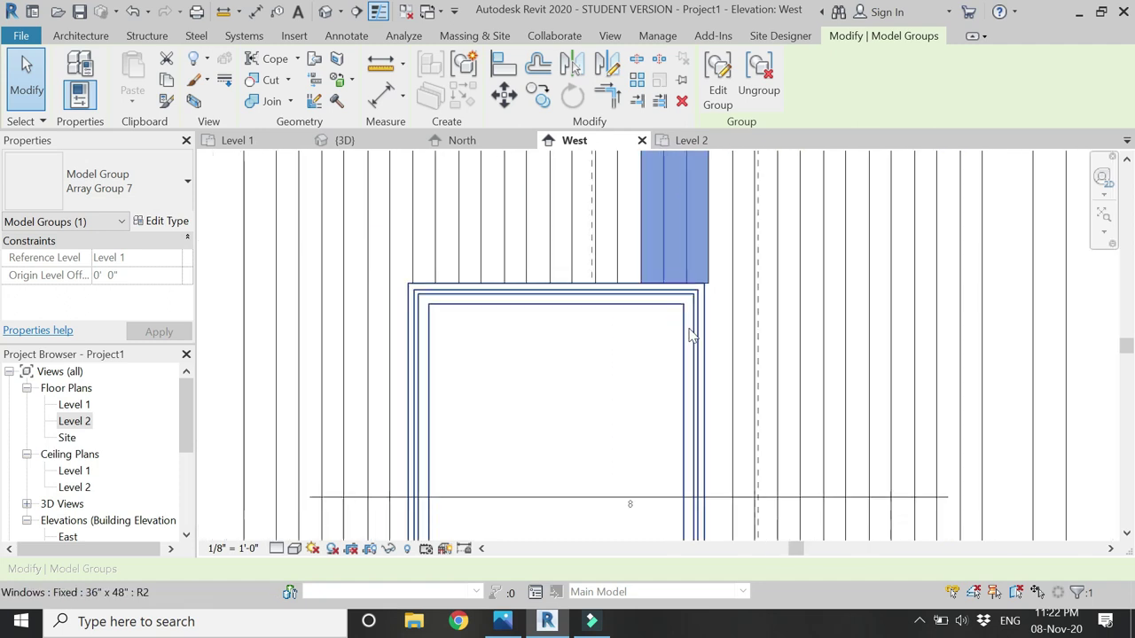
pyautogui.scroll(4, 688, 266)
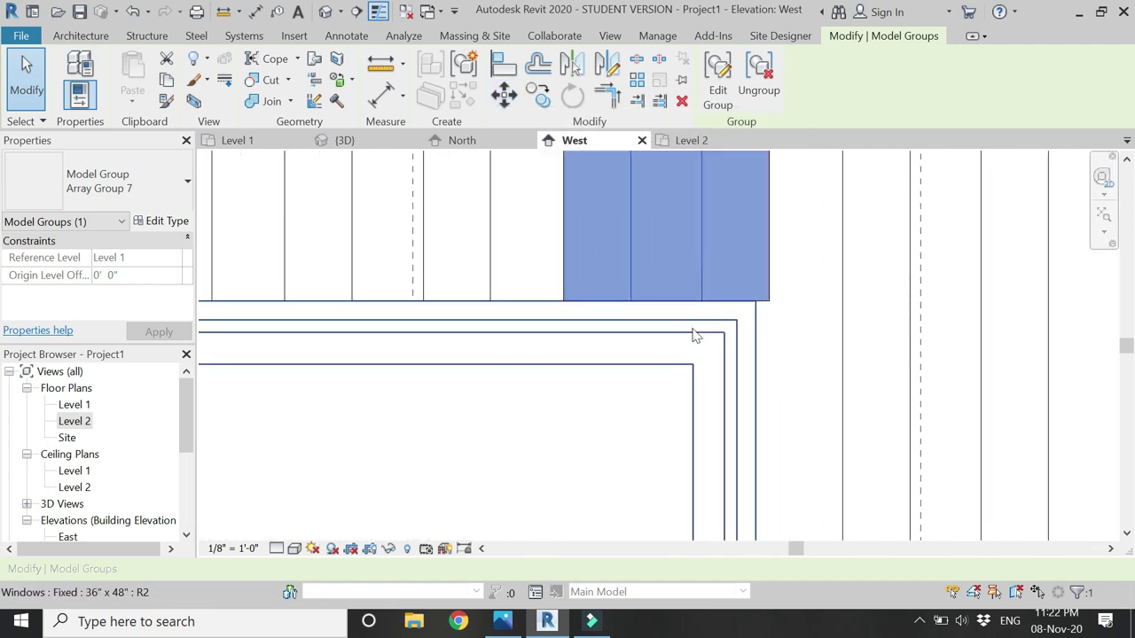
pyautogui.click(716, 342)
# Step: Move the West window's corner onto the rib corner, then go to the {3D} view
pyautogui.click(714, 329)
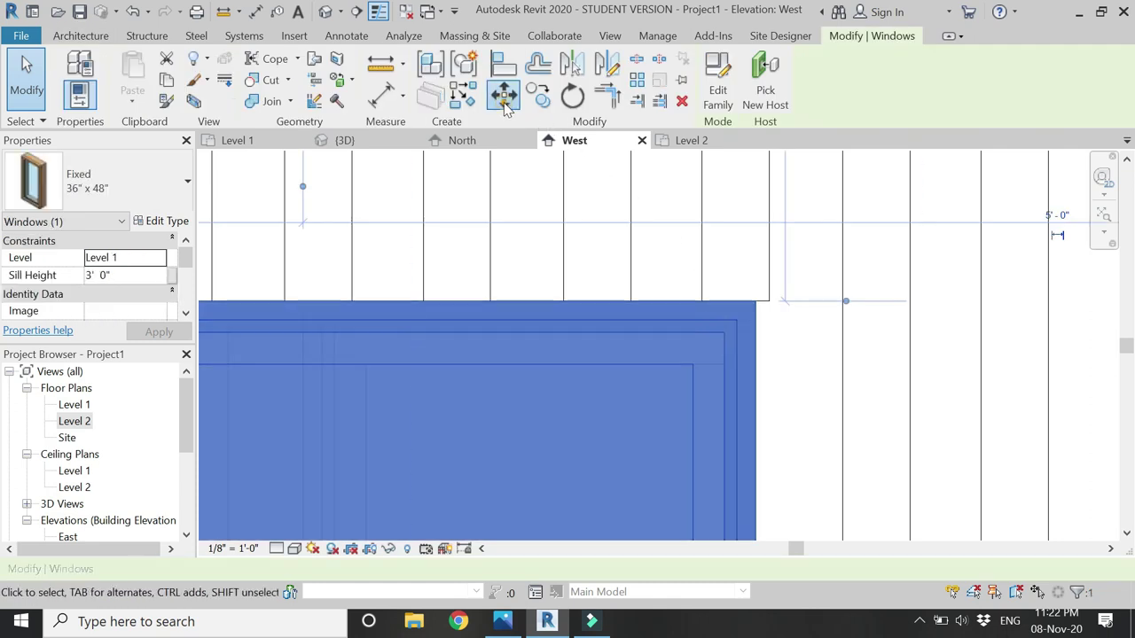
pyautogui.scroll(3, 772, 309)
pyautogui.click(504, 98)
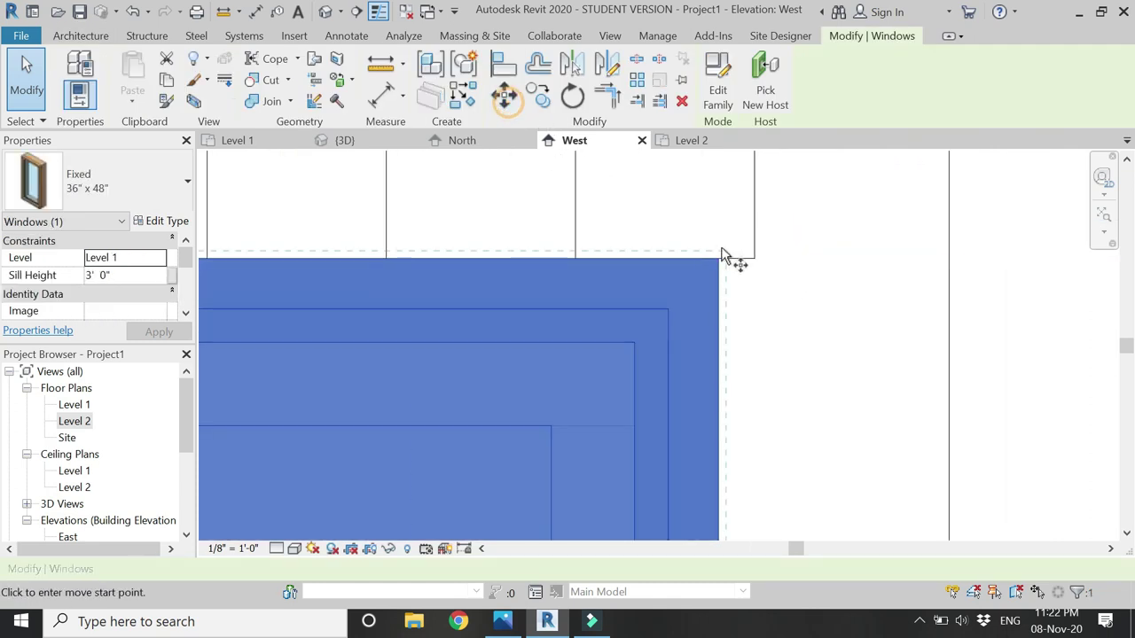
pyautogui.click(767, 301)
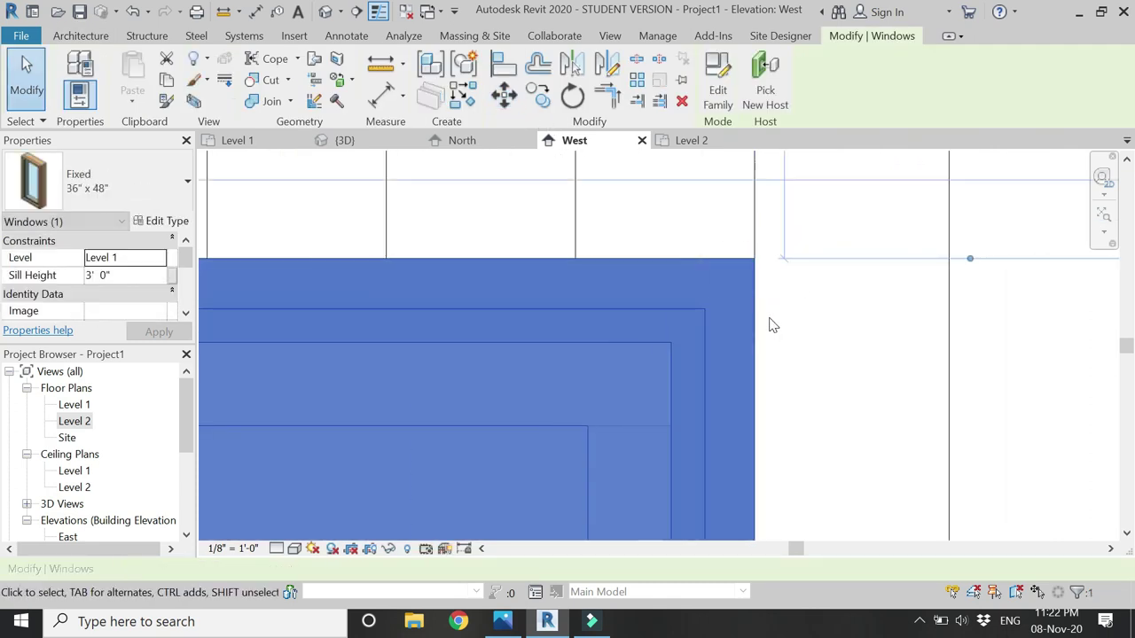
pyautogui.press('Escape')
pyautogui.scroll(-6, 714, 326)
pyautogui.hotkey('ctrl', 'Tab')
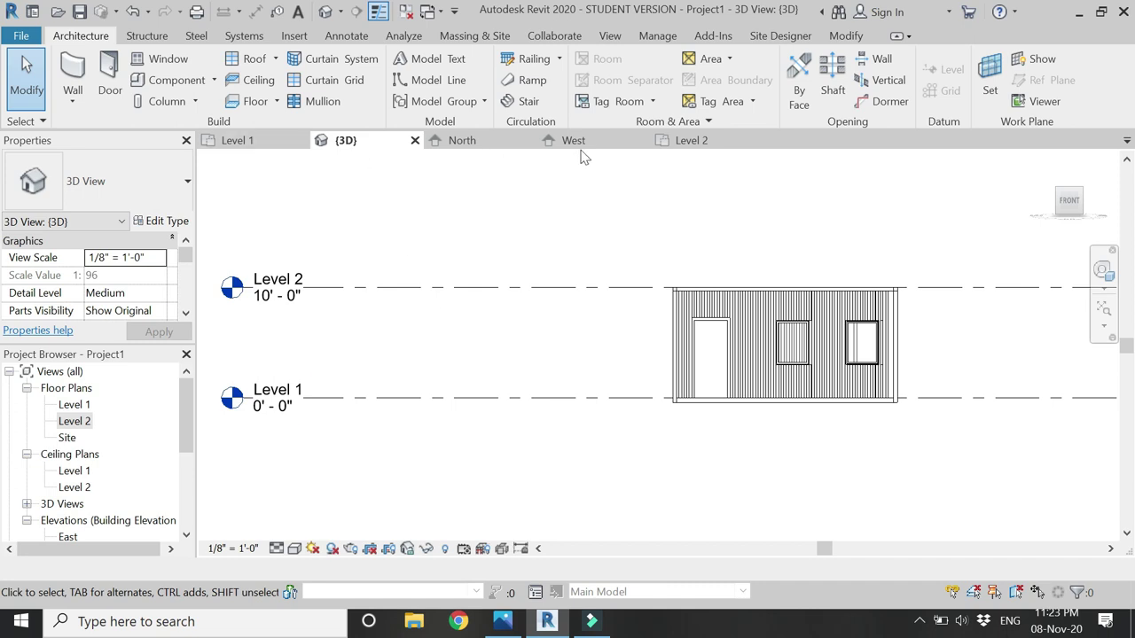
# Step: Turn the 3D view to an isometric corner, then re-centre and orbit around the container
pyautogui.click(1083, 195)
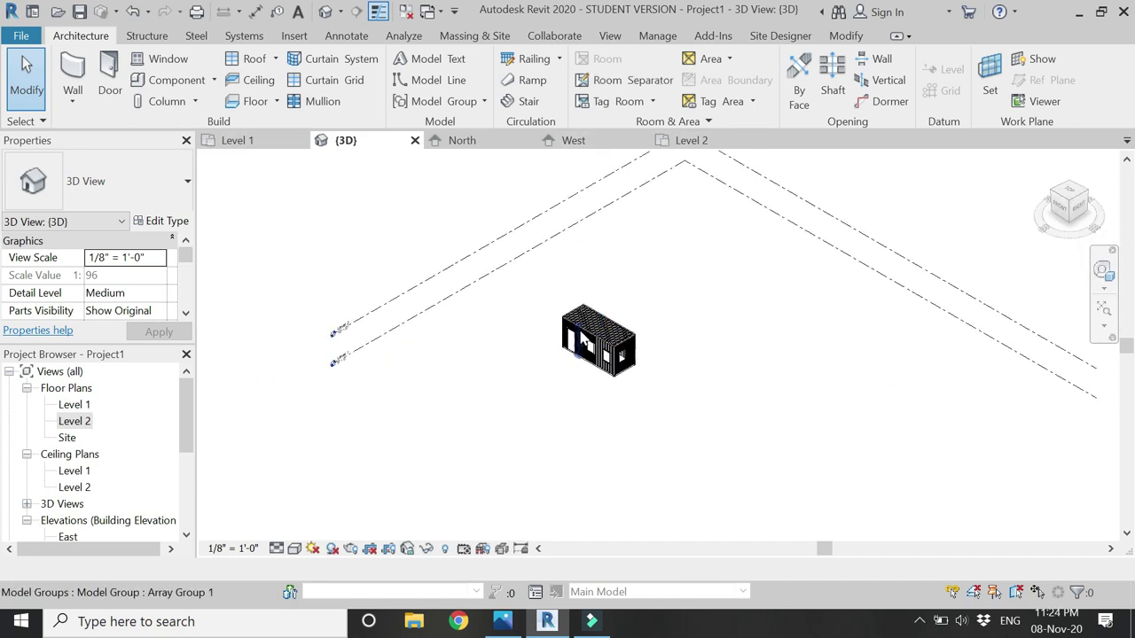
pyautogui.scroll(6, 603, 341)
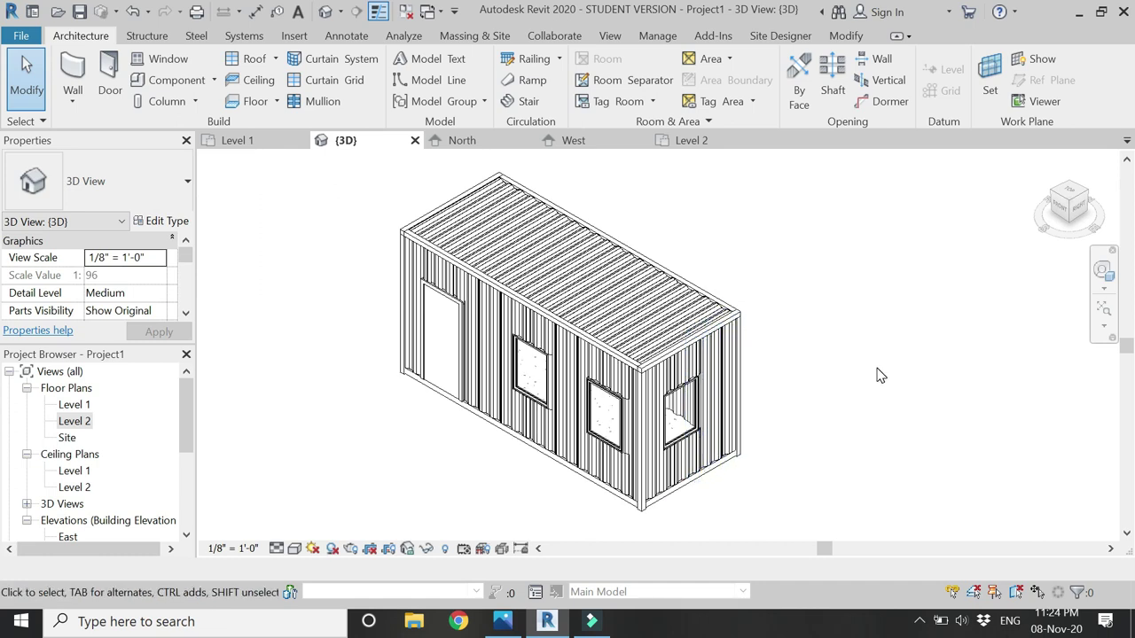
pyautogui.scroll(-1, 878, 376)
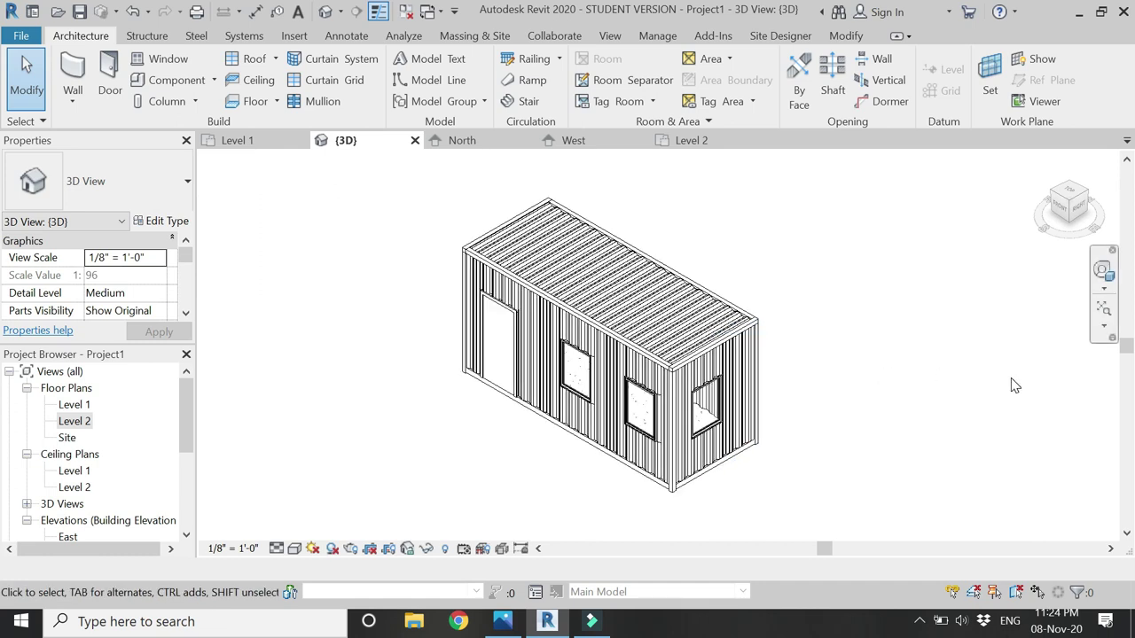
pyautogui.click(1102, 270)
pyautogui.moveTo(947, 264); pyautogui.dragTo(532, 363)
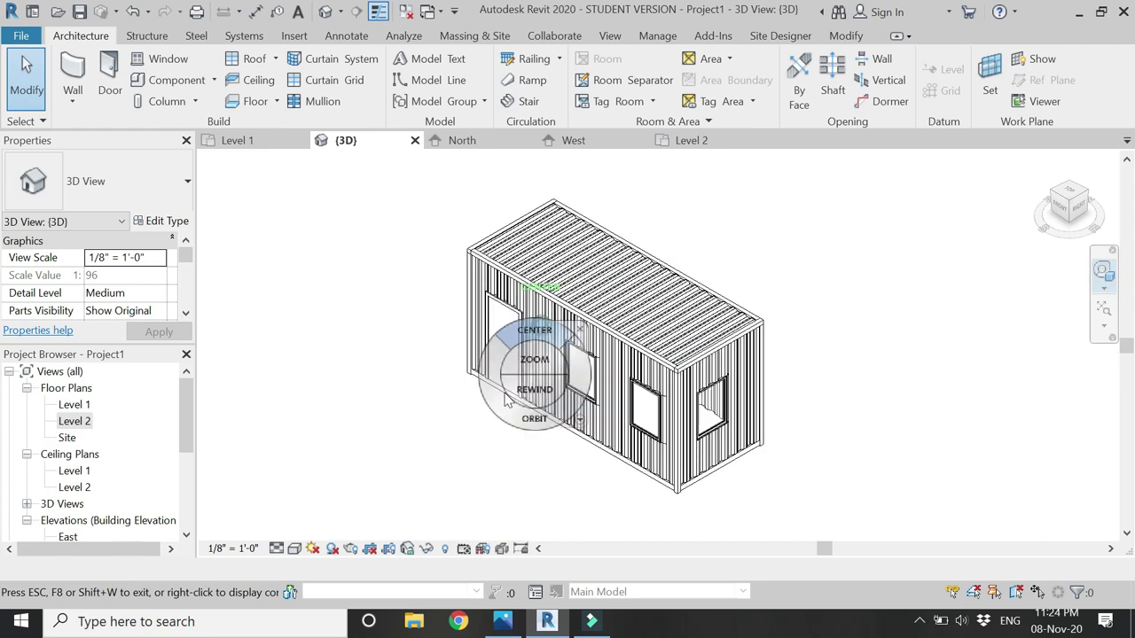
pyautogui.moveTo(532, 416)
pyautogui.mouseDown()
pyautogui.moveTo(631, 435)
pyautogui.moveTo(768, 430)
pyautogui.moveTo(1086, 355)
pyautogui.moveTo(867, 379)
pyautogui.moveTo(625, 356)
pyautogui.moveTo(216, 363)
pyautogui.moveTo(1069, 415)
pyautogui.moveTo(1060, 405)
pyautogui.moveTo(883, 410)
pyautogui.moveTo(708, 382)
pyautogui.moveTo(455, 400)
pyautogui.moveTo(521, 403)
pyautogui.mouseUp()
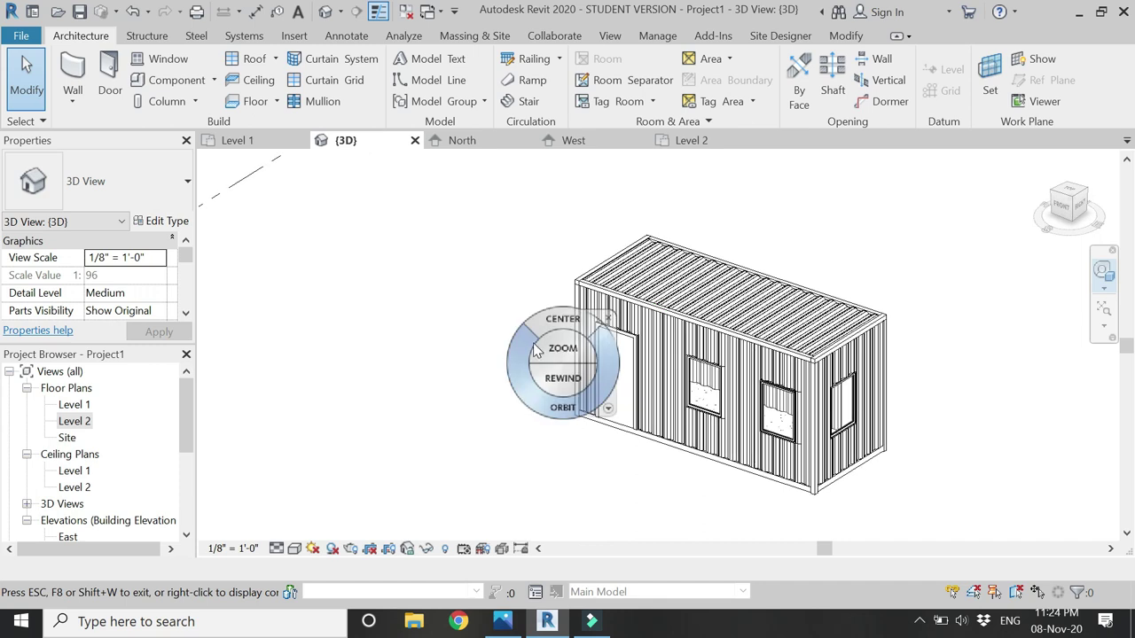
pyautogui.press('Escape')
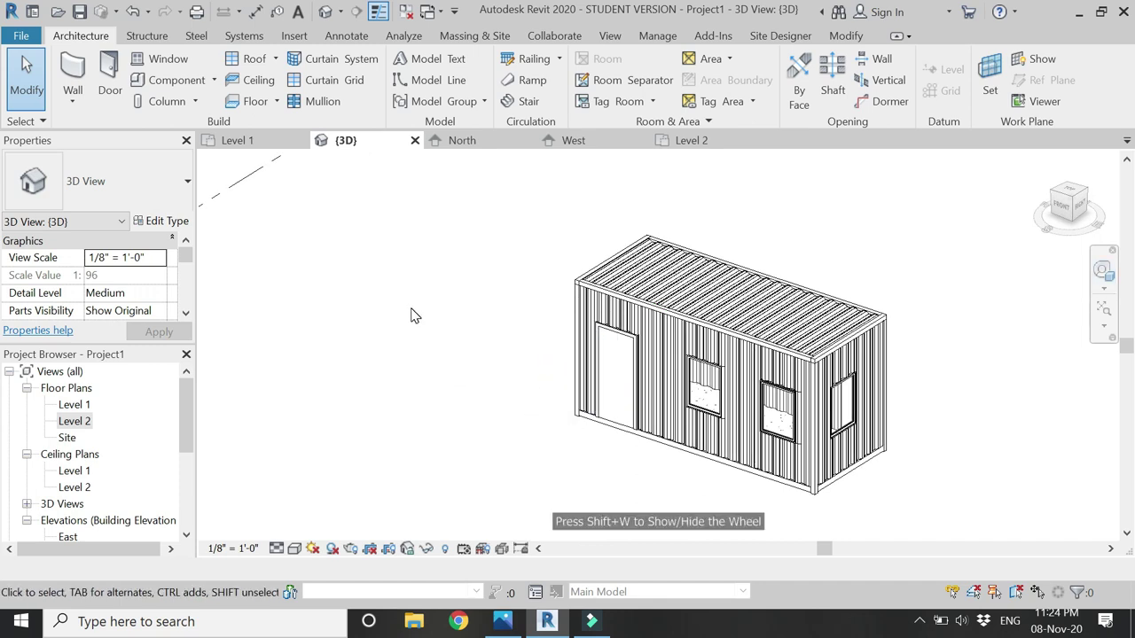